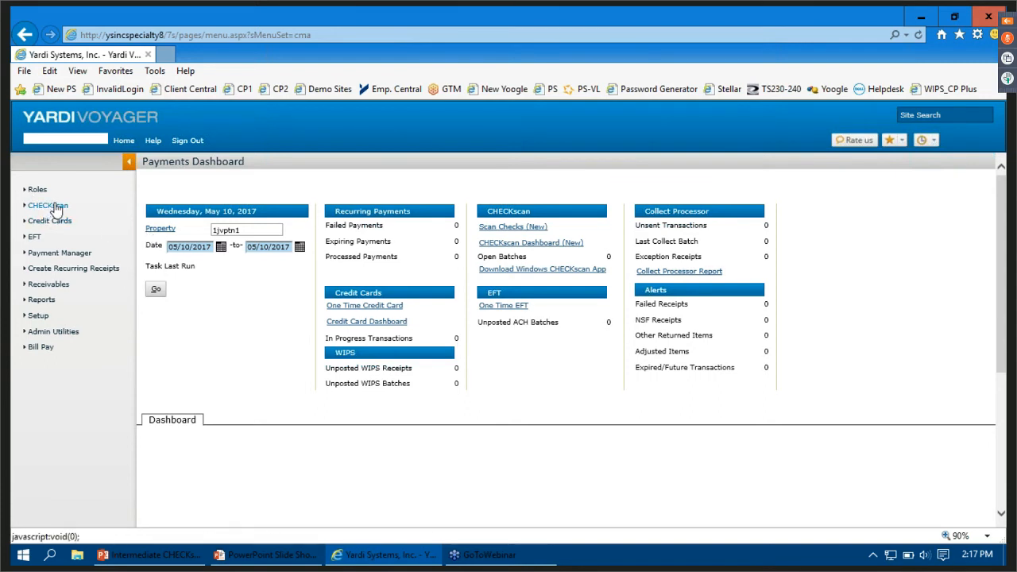
# - Open the Scan Checks (New) screen to view the scanner settings, and close its CHECKscan window
pyautogui.click(55, 207)
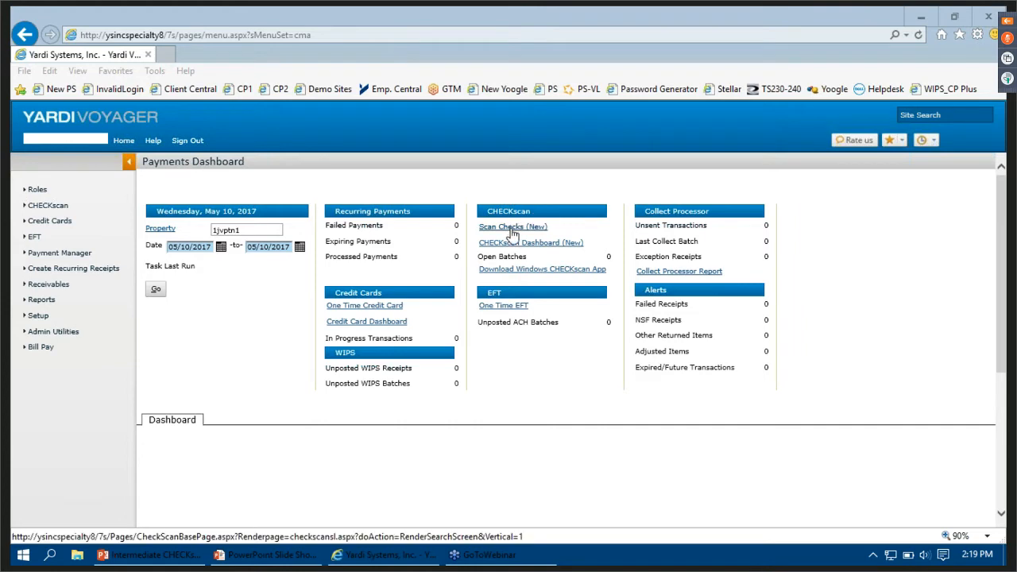
pyautogui.click(512, 229)
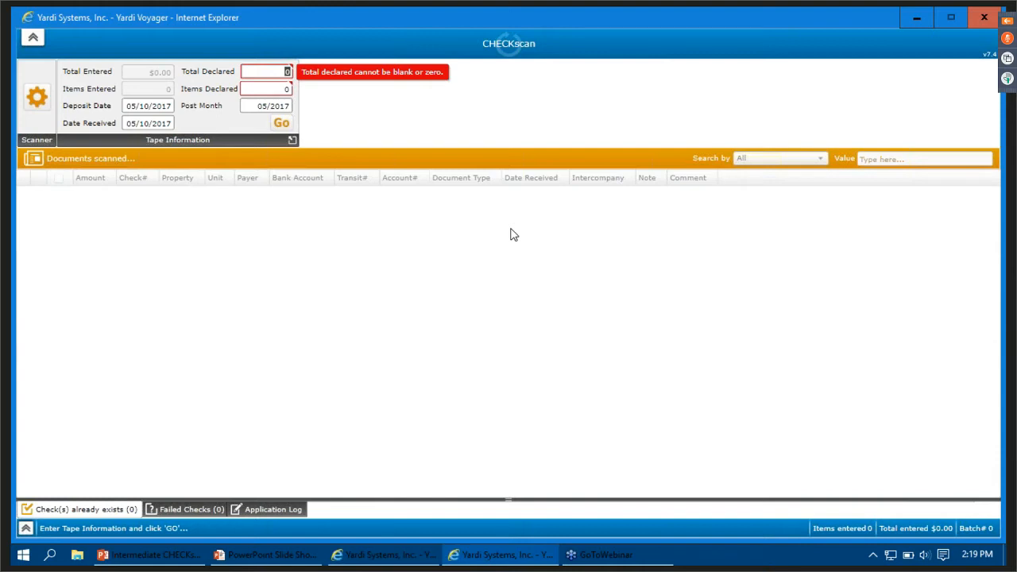
pyautogui.click(27, 105)
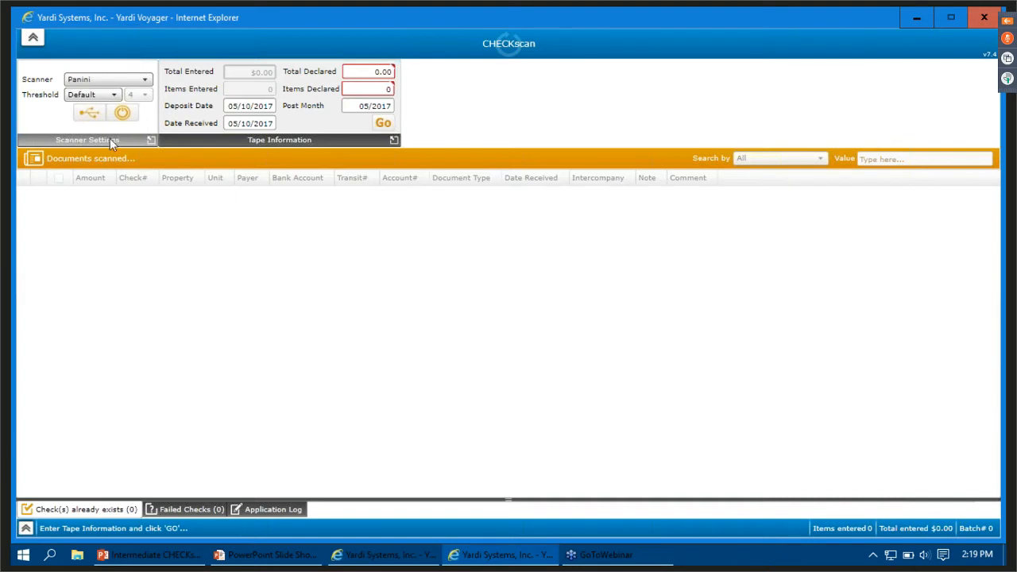
pyautogui.click(150, 141)
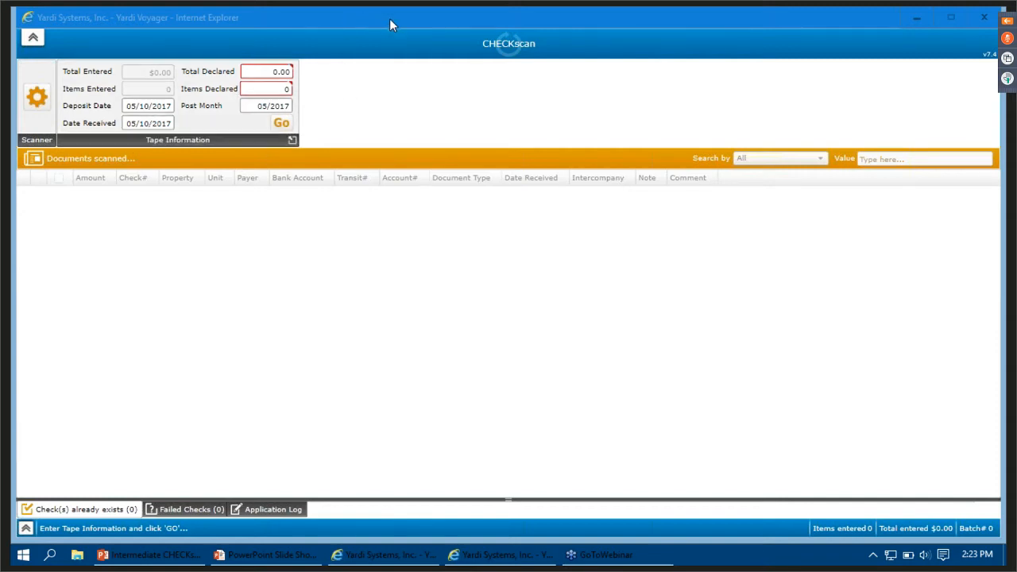
pyautogui.moveTo(389, 19); pyautogui.dragTo(220, 94)
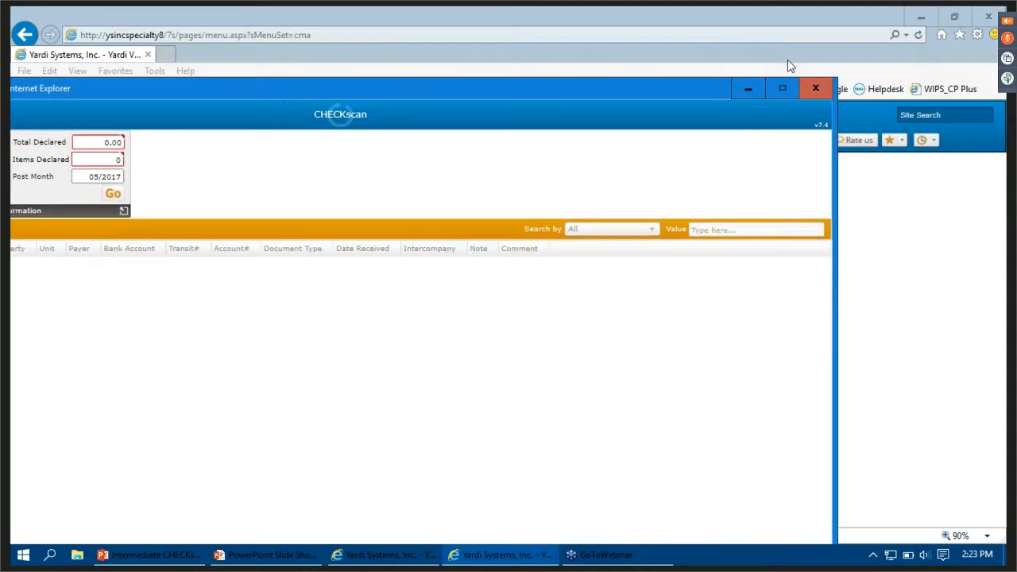
pyautogui.click(812, 92)
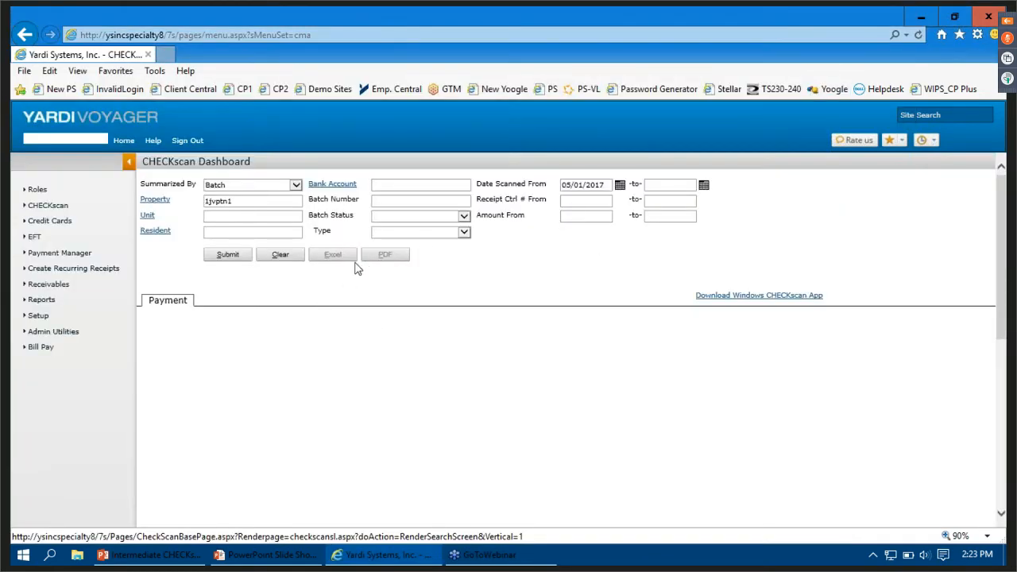
# - Clear the CHECKscan Dashboard filters and search for batch number 354
pyautogui.click(283, 262)
pyautogui.click(399, 201)
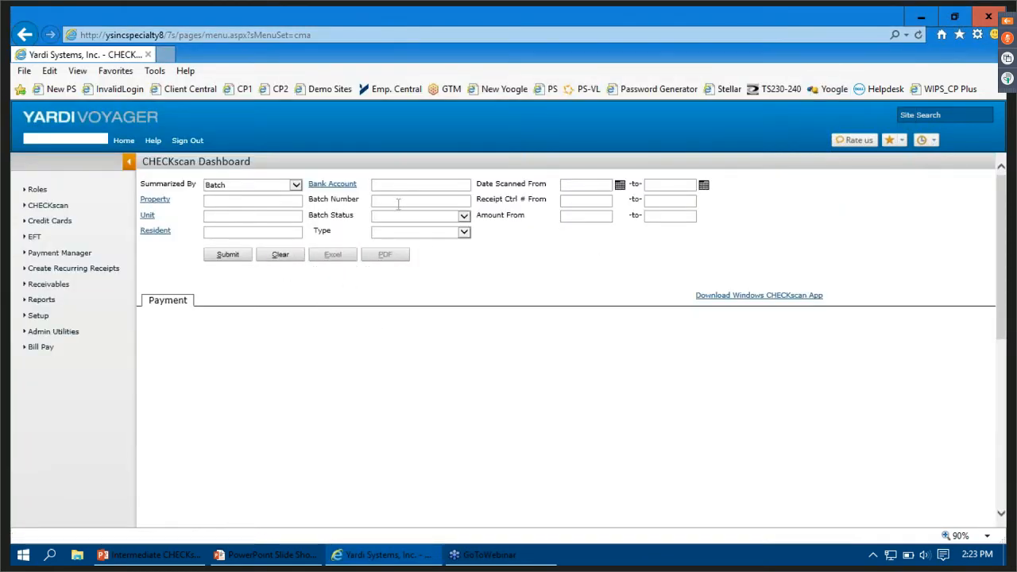
pyautogui.write('354')
pyautogui.click(227, 262)
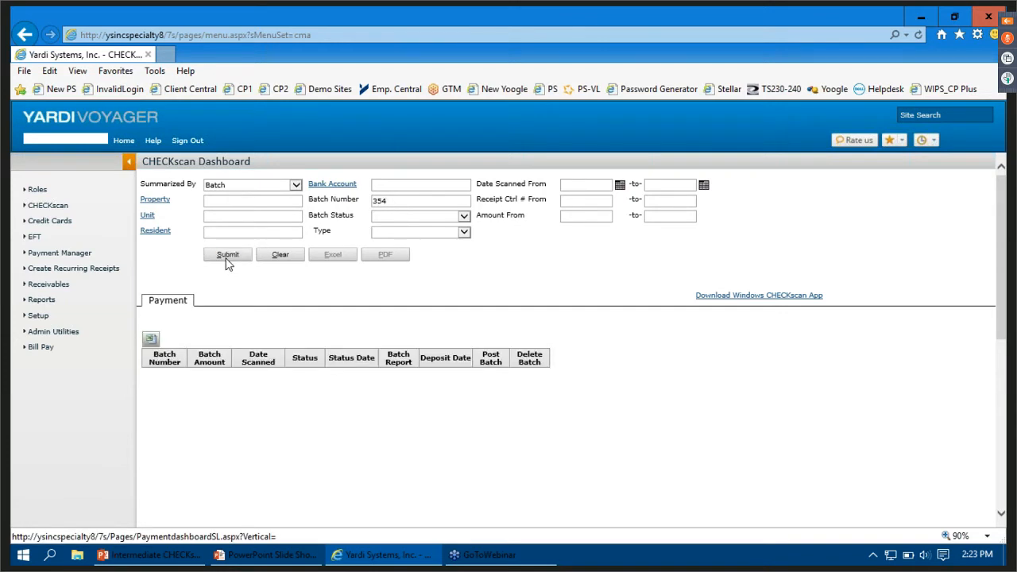
# - Clear the batch number filter and search for batches scanned from 05/10/2017
pyautogui.click(291, 254)
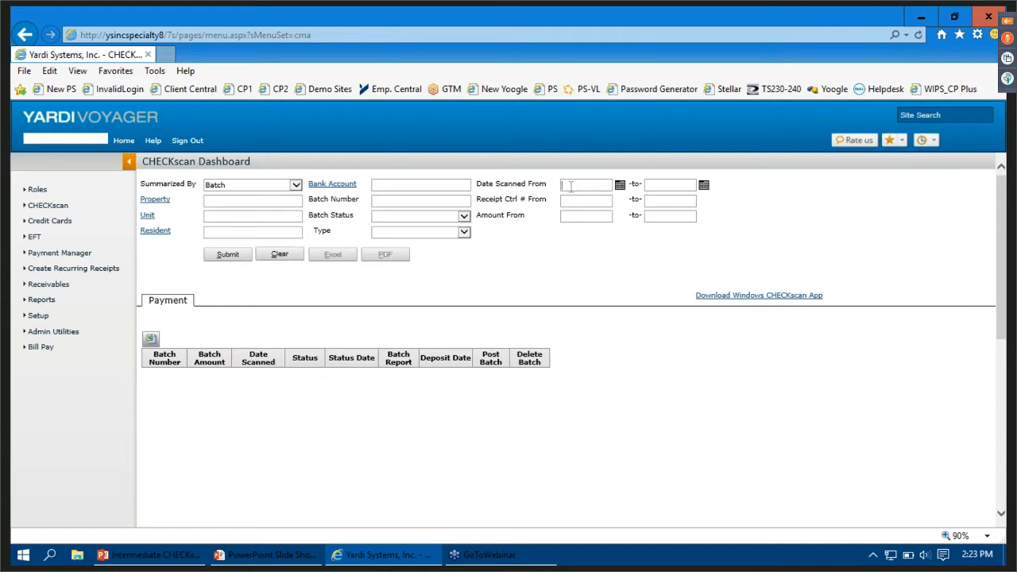
pyautogui.write('05102017')
pyautogui.press('Tab')
pyautogui.click(220, 259)
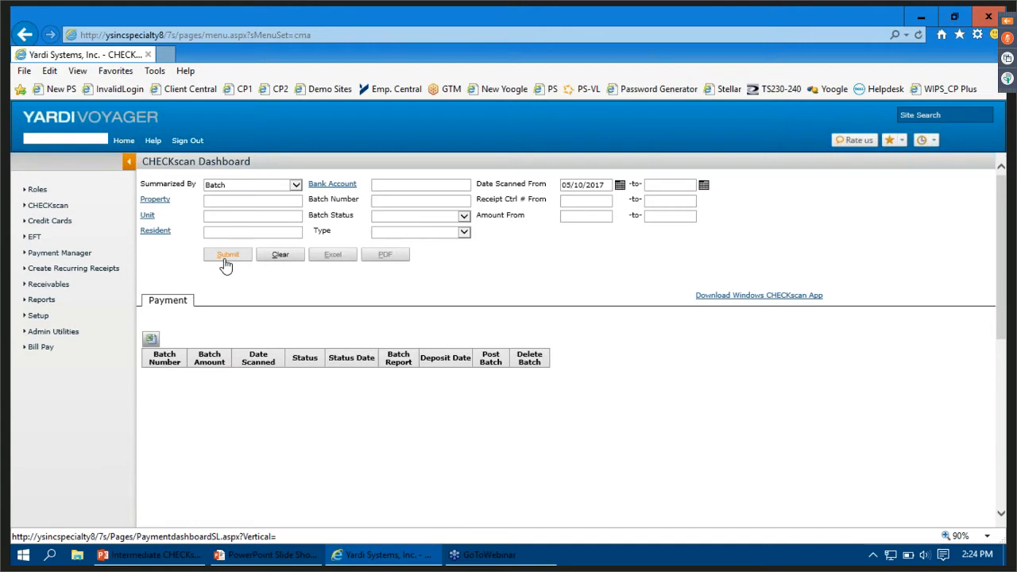
pyautogui.click(224, 258)
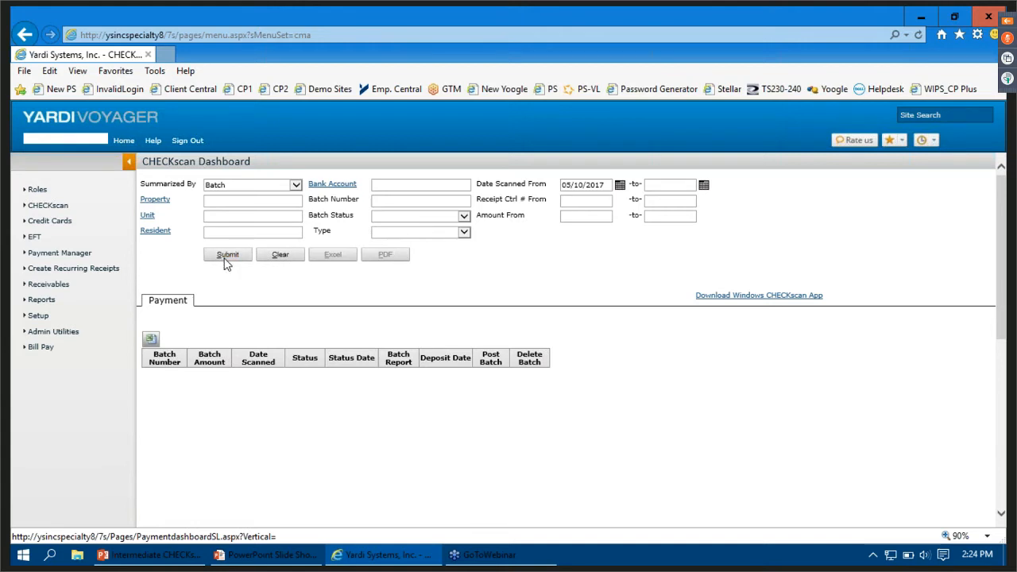
# - Clear the scanned date filter and search for batches with the status Scanning in Progress
pyautogui.click(621, 186)
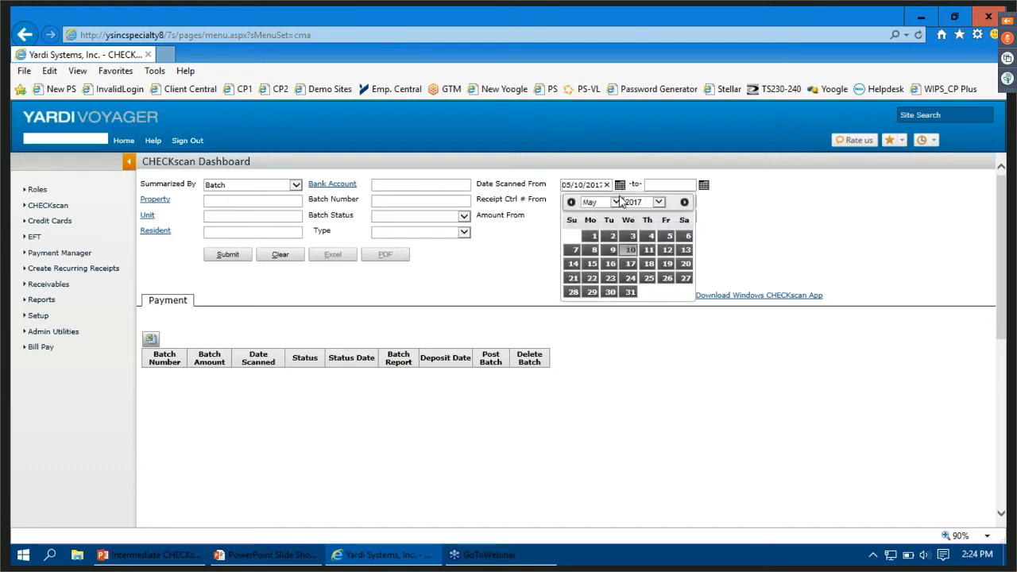
pyautogui.click(607, 185)
pyautogui.click(281, 267)
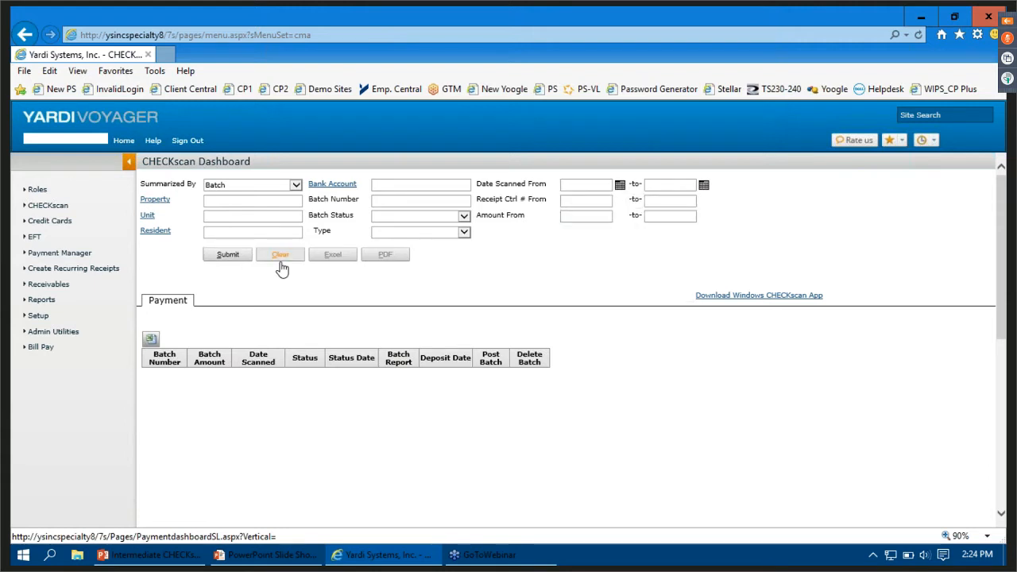
pyautogui.click(464, 217)
pyautogui.click(409, 224)
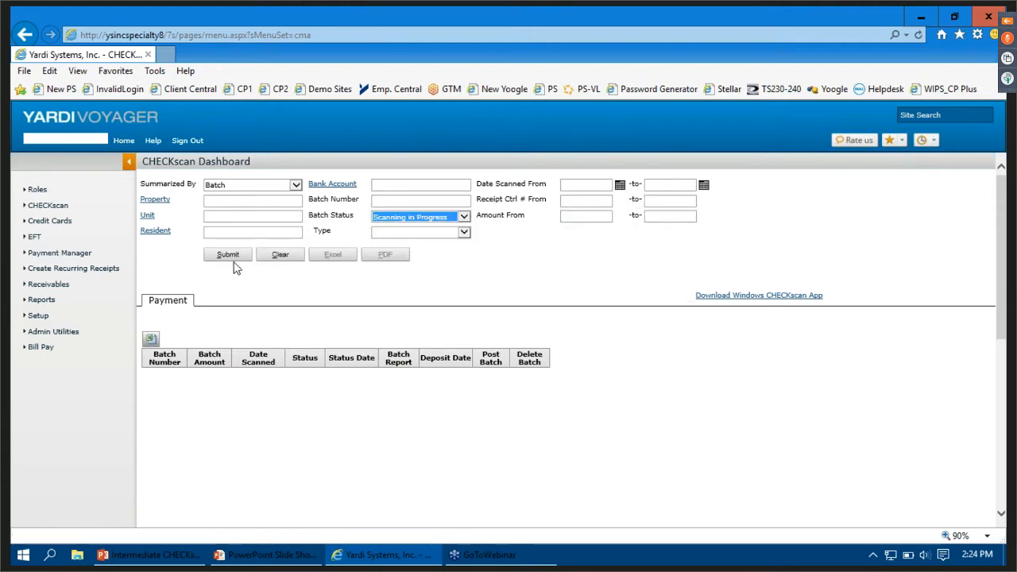
pyautogui.click(228, 255)
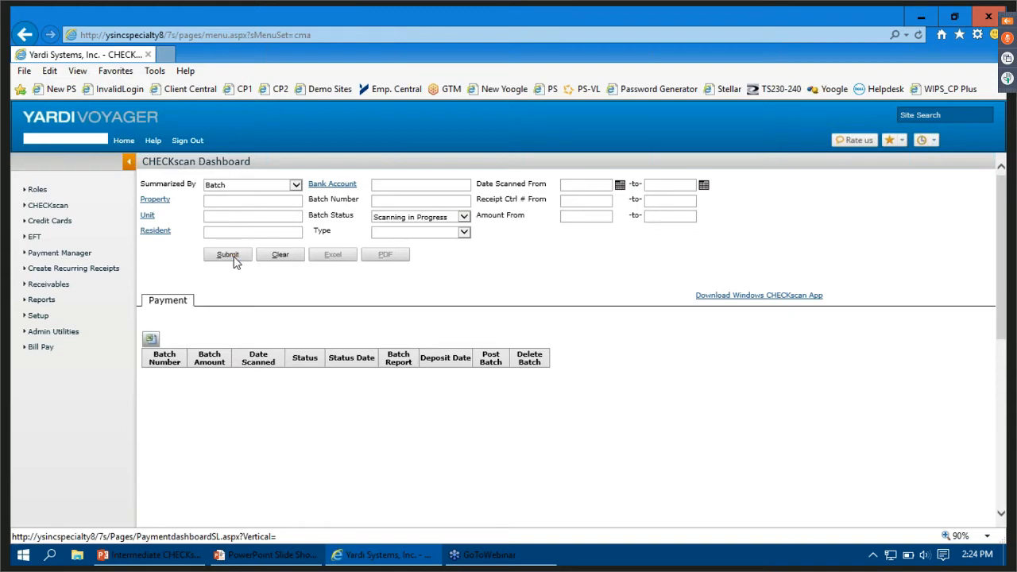
# - Sign out to the Voyager login page and open the webinar text file from the CHECKscan Training folder
pyautogui.click(194, 140)
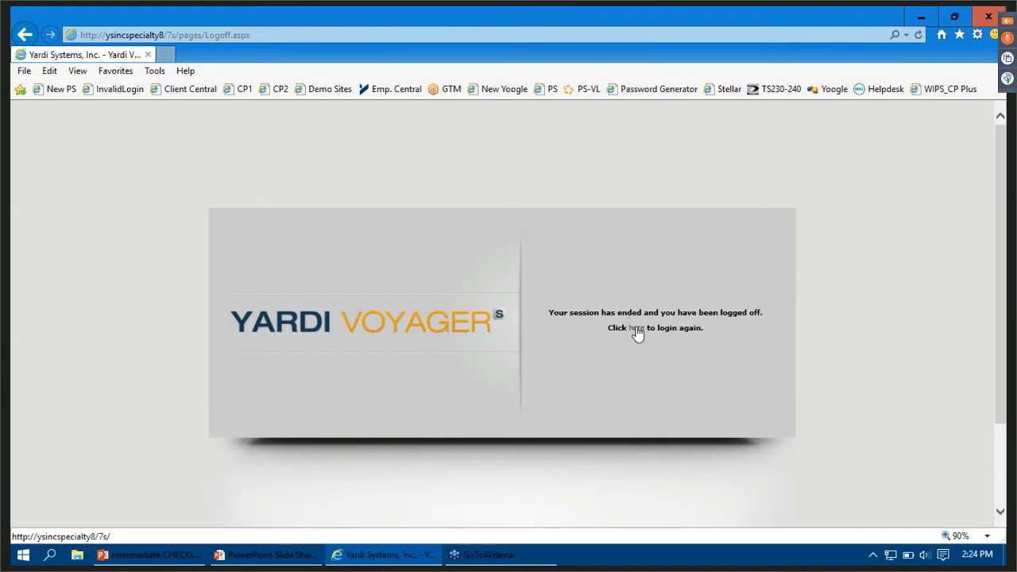
pyautogui.click(635, 328)
pyautogui.click(24, 556)
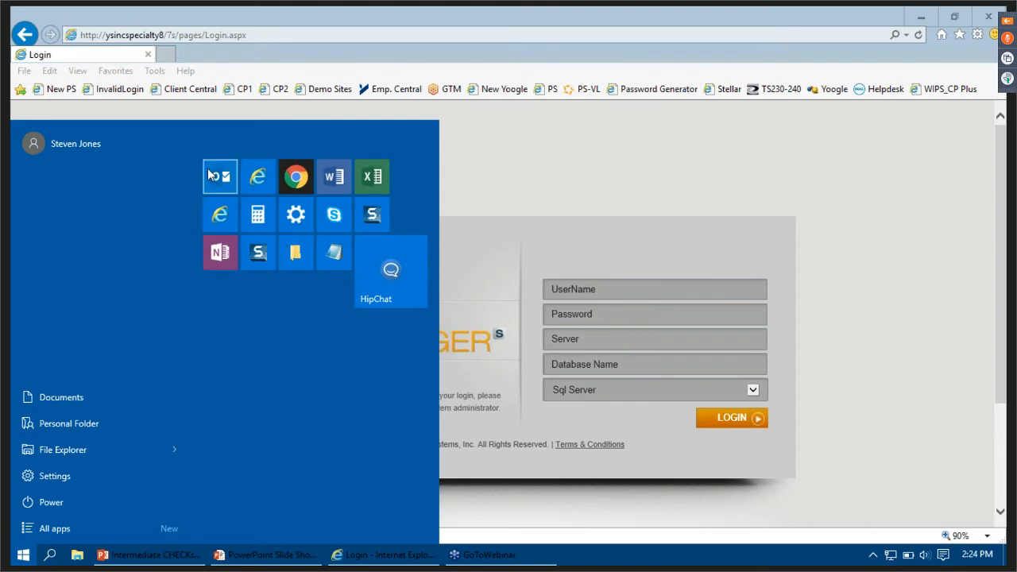
pyautogui.click(287, 255)
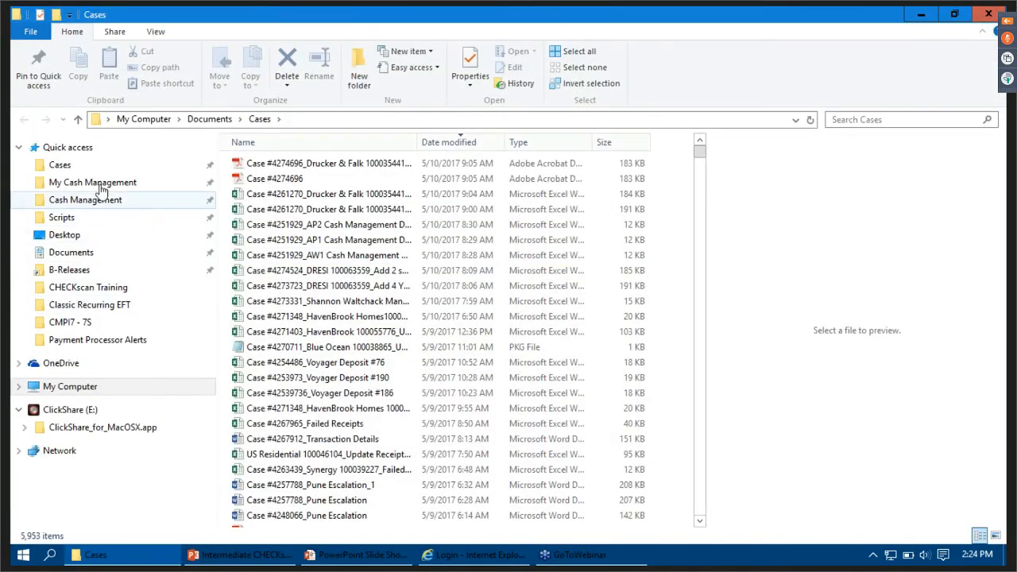
pyautogui.click(87, 287)
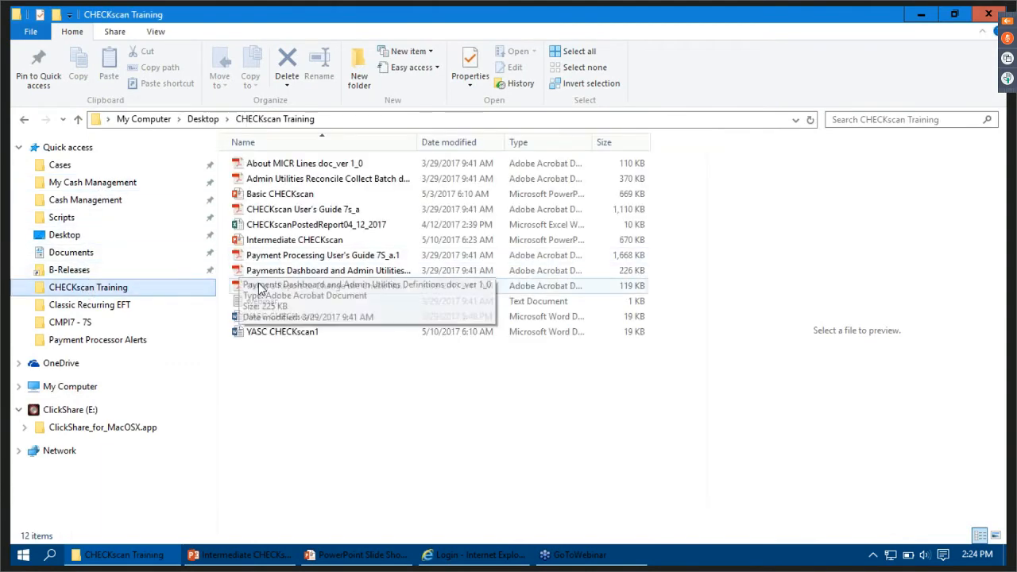
pyautogui.click(263, 303)
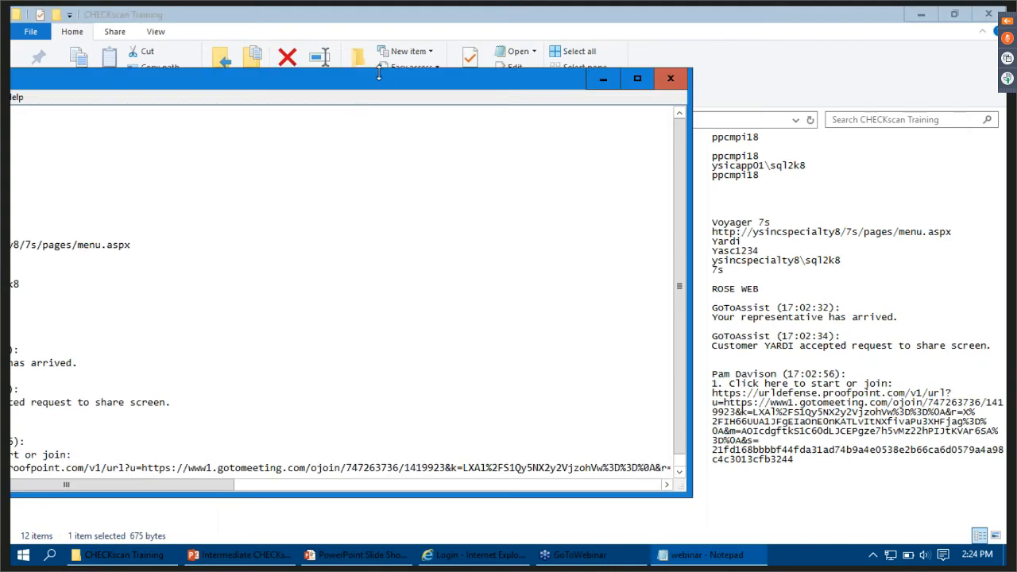
pyautogui.moveTo(379, 72); pyautogui.dragTo(654, 32)
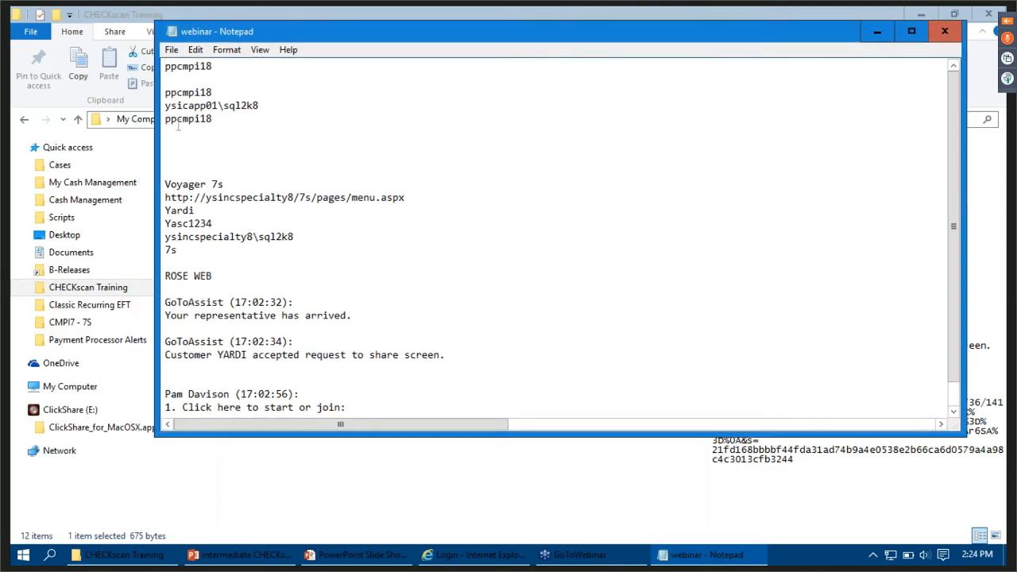
# - Copy the Voyager 7s user name from the webinar notes into the login form's UserName field
pyautogui.doubleClick(173, 212)
pyautogui.hotkey('ctrl', 'c')
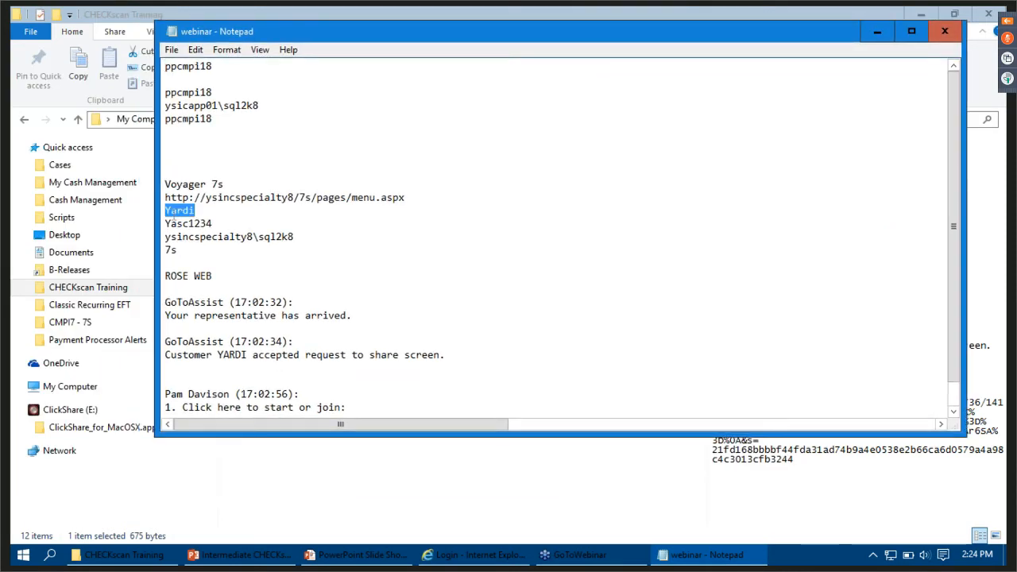
pyautogui.click(512, 556)
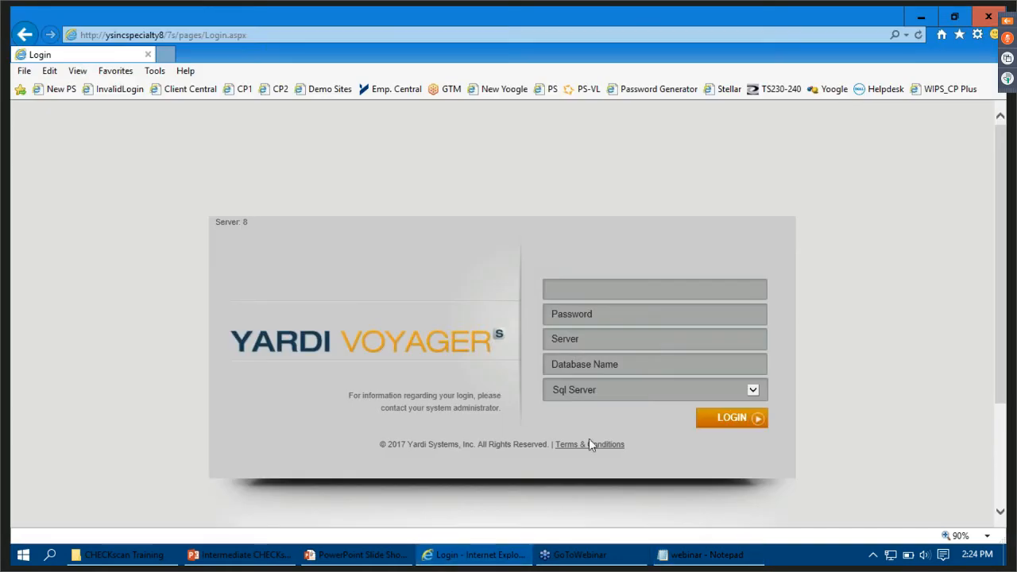
pyautogui.hotkey('ctrl', 'v')
# - Copy the account password from the webinar notes into the login form's Password field
pyautogui.click(618, 310)
pyautogui.click(489, 556)
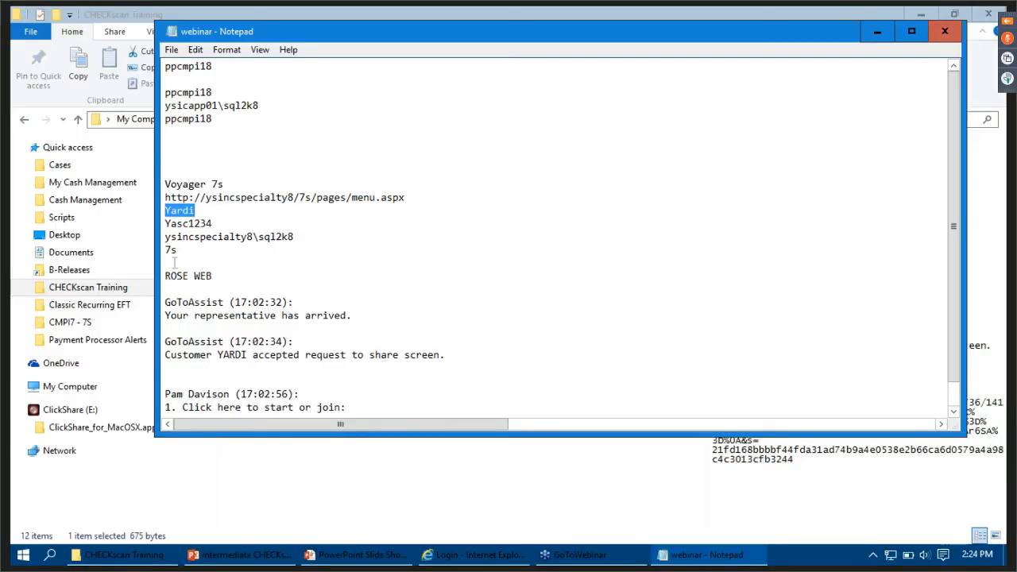
pyautogui.doubleClick(206, 223)
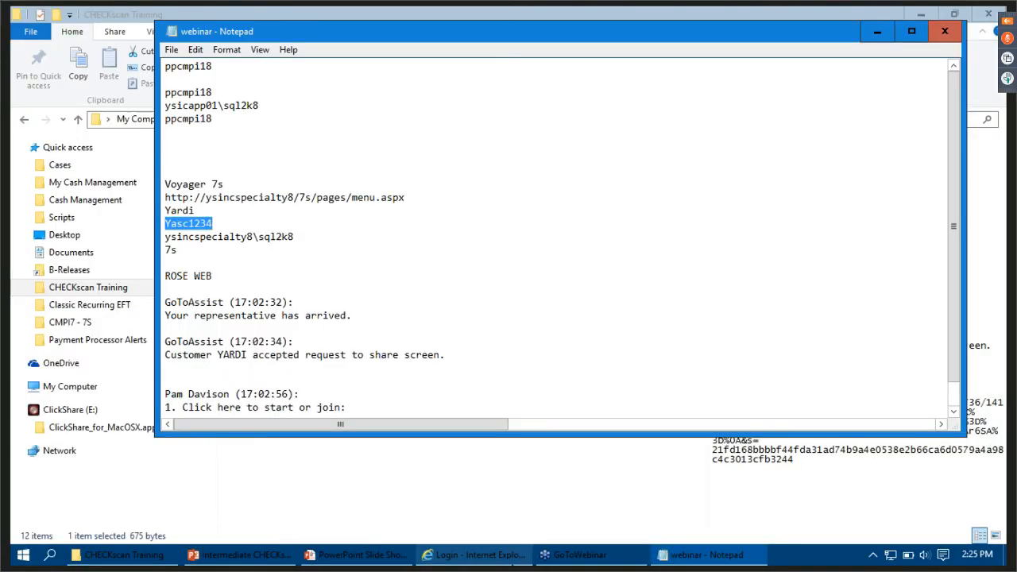
pyautogui.click(469, 555)
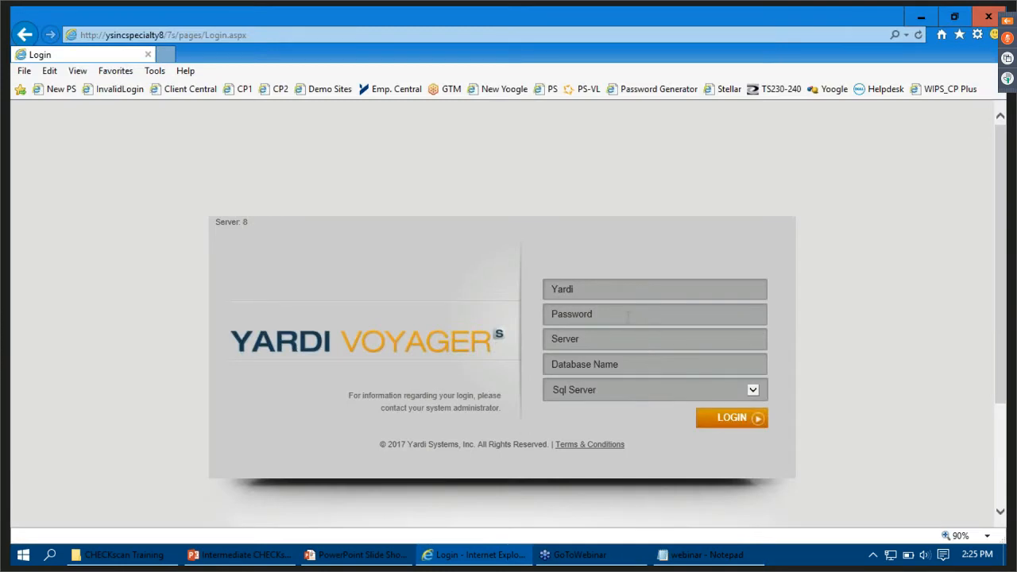
pyautogui.click(627, 316)
pyautogui.hotkey('ctrl', 'v')
# - Copy the server name ysincspecialty8\sql2k8 from the webinar notes into the login form's Server field
pyautogui.click(627, 346)
pyautogui.click(496, 559)
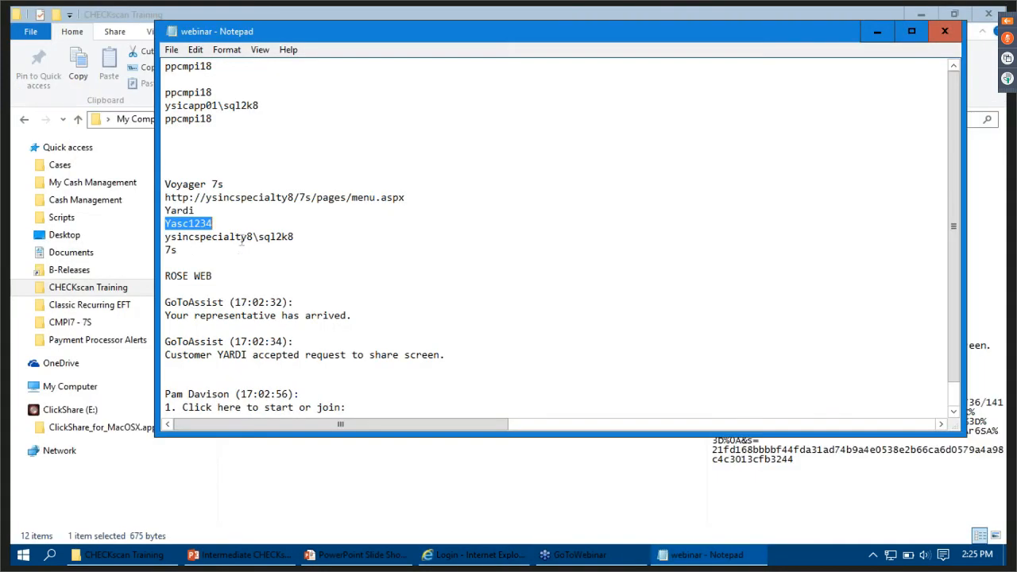
pyautogui.doubleClick(246, 238)
pyautogui.hotkey('ctrl', 'c')
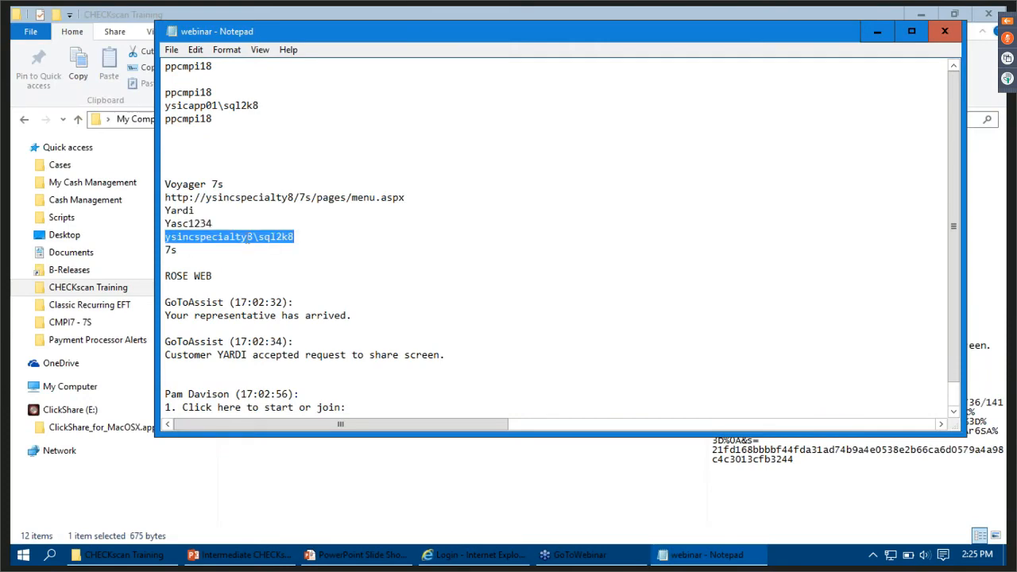
pyautogui.click(513, 556)
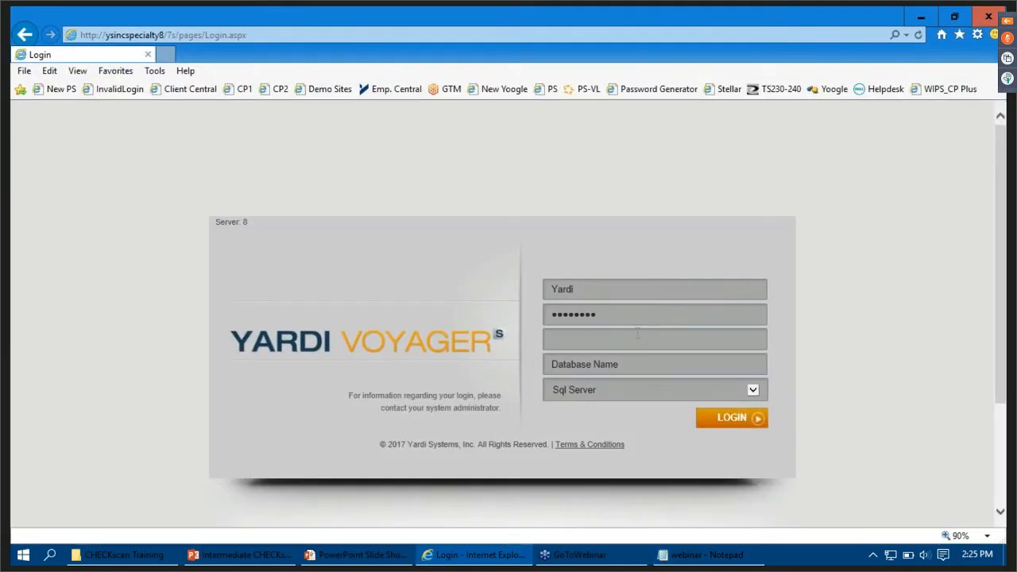
pyautogui.hotkey('ctrl', 'v')
# - Enter 7s as the database name and log in to Voyager
pyautogui.click(633, 366)
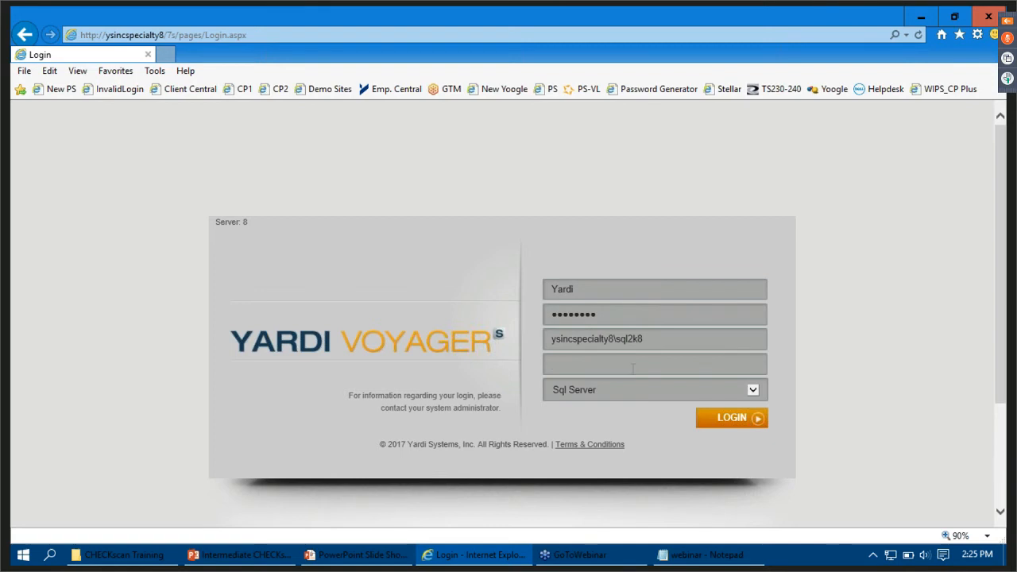
pyautogui.write('7s')
pyautogui.press('Return')
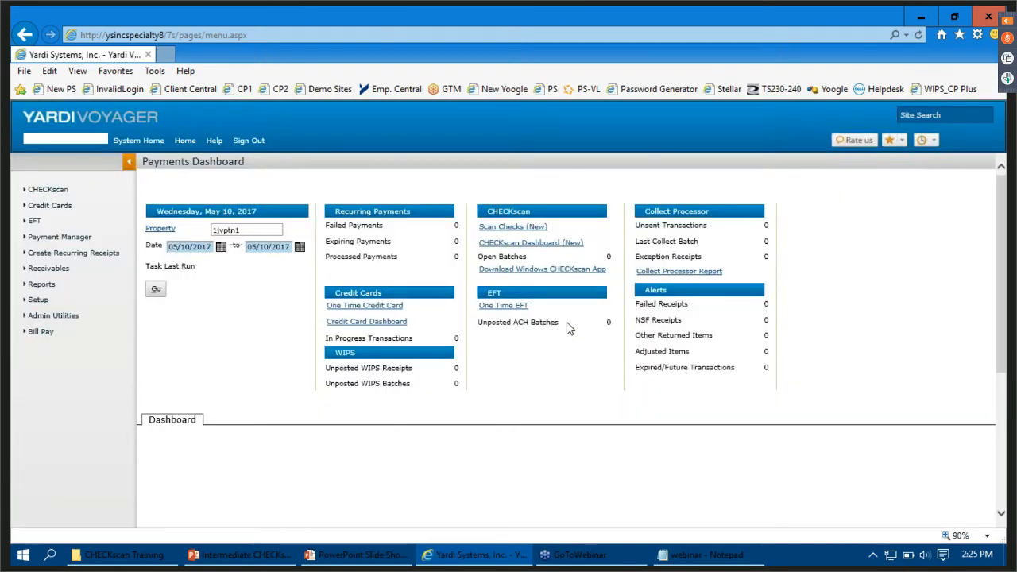
# - Find batch number 354 in the CHECKscan Dashboard with all other filters cleared, and open the batch
pyautogui.click(534, 251)
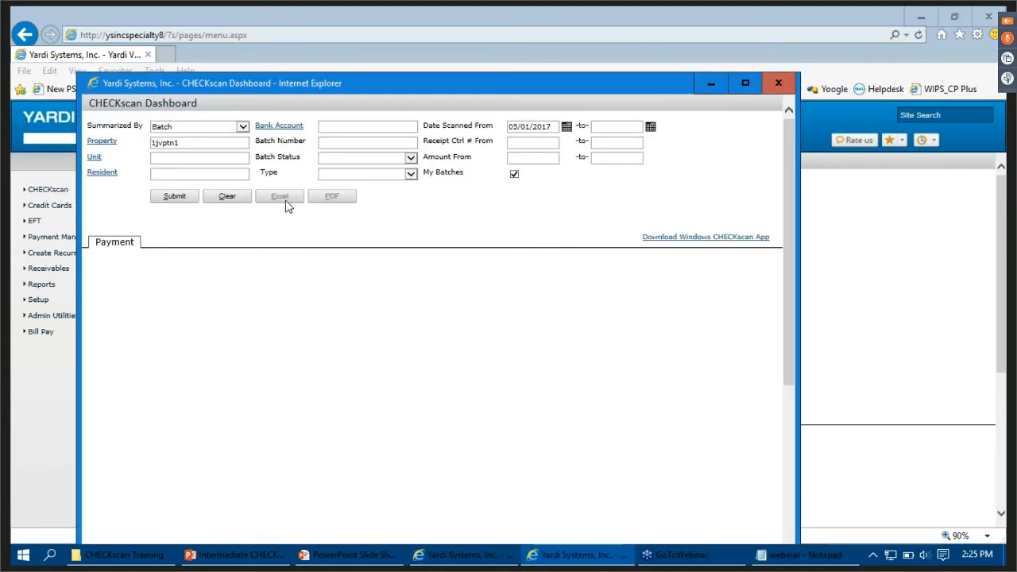
pyautogui.click(230, 198)
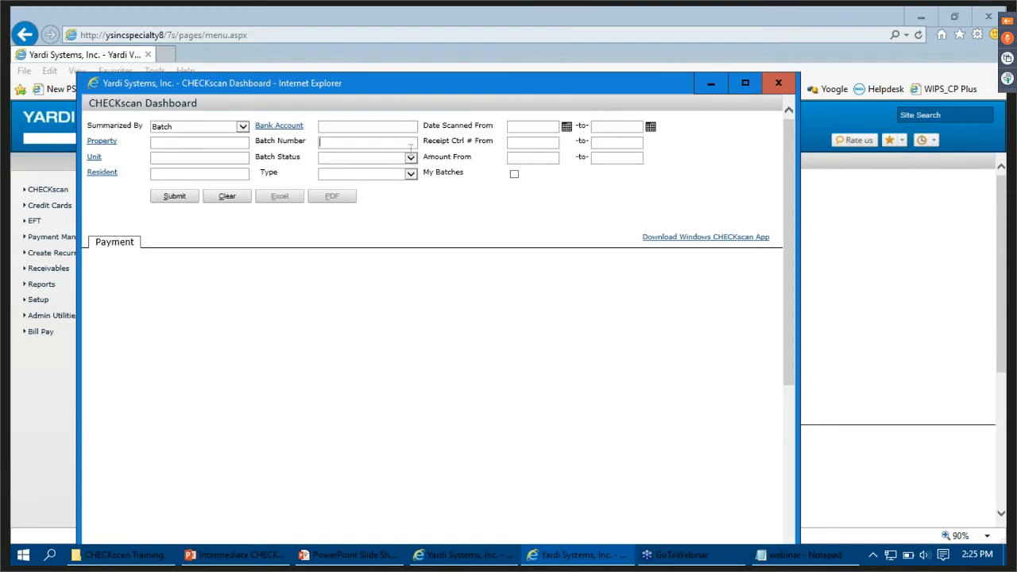
pyautogui.write('354')
pyautogui.click(169, 207)
pyautogui.click(177, 199)
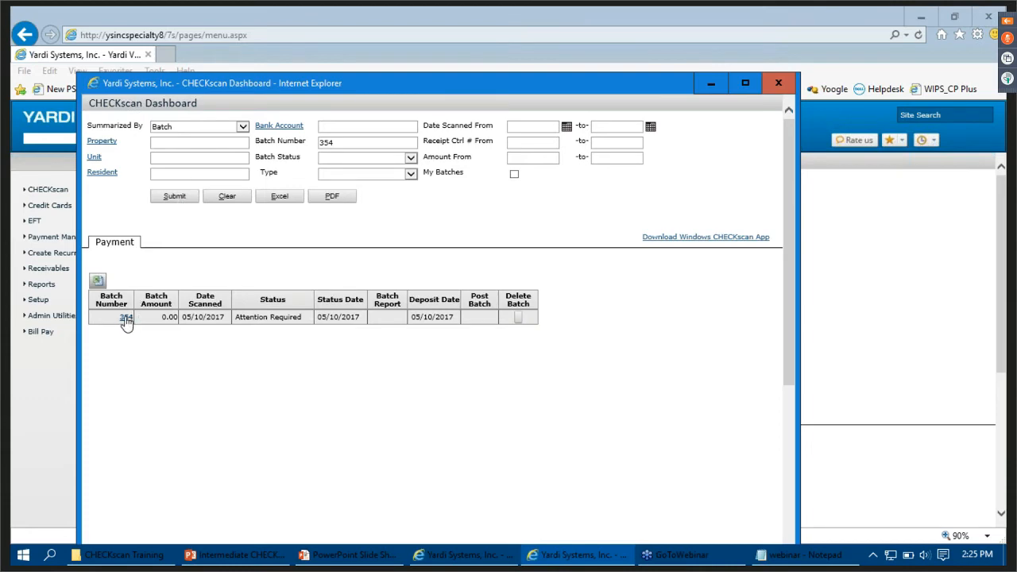
pyautogui.click(126, 318)
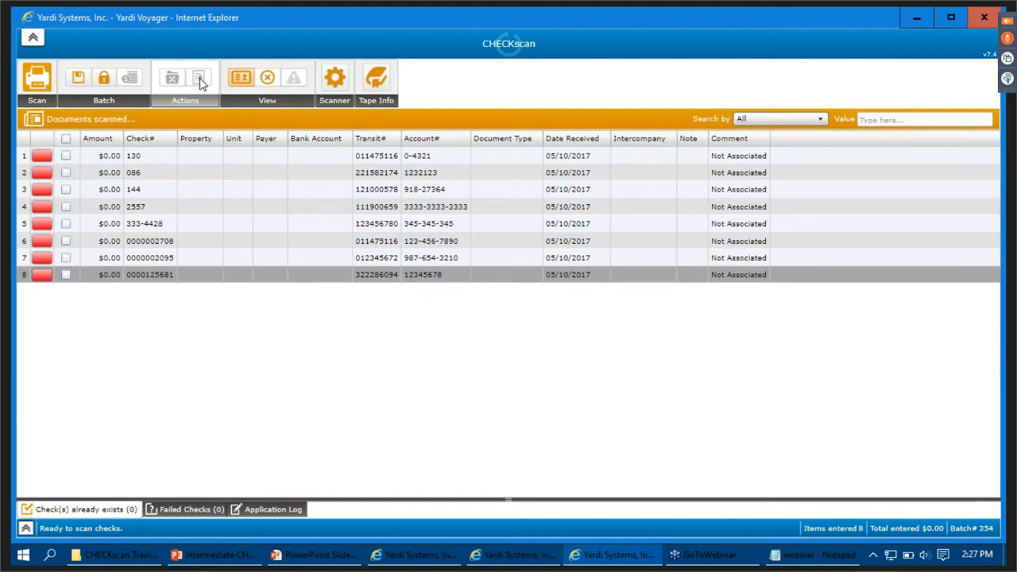
# - Examine the batch's validation errors, expand its tape information, and return to the scanned documents view
pyautogui.click(267, 82)
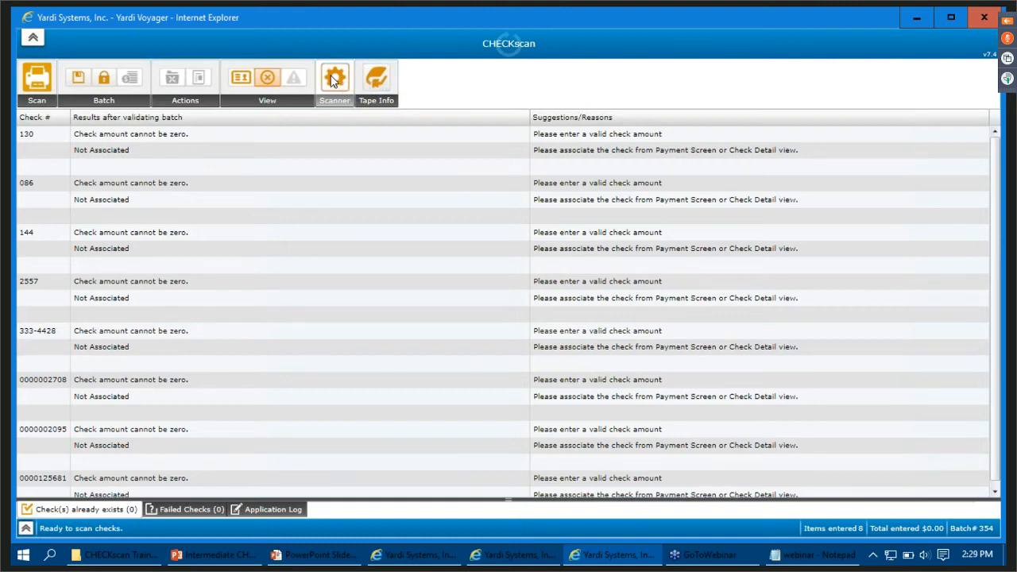
pyautogui.click(374, 80)
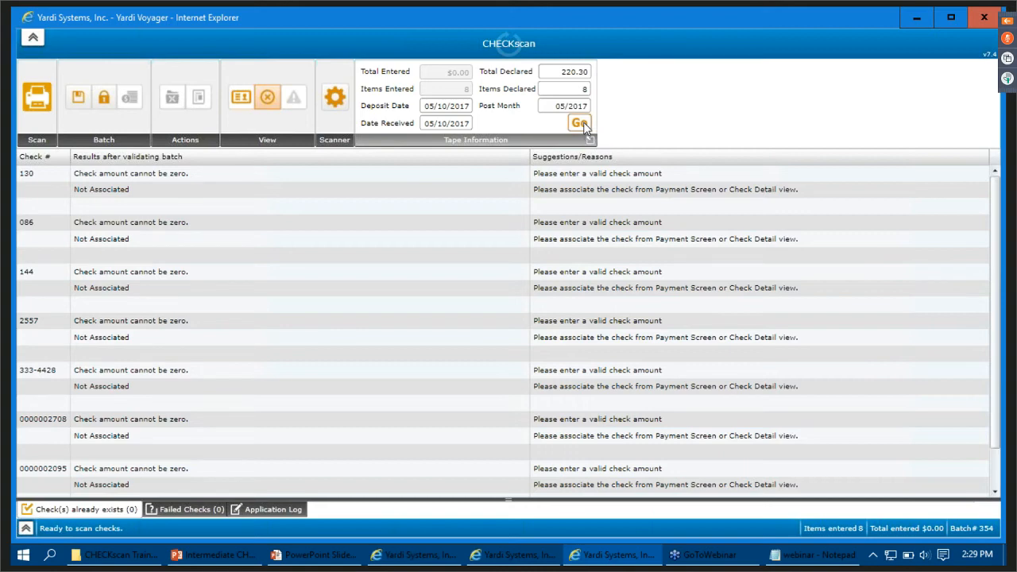
pyautogui.click(243, 103)
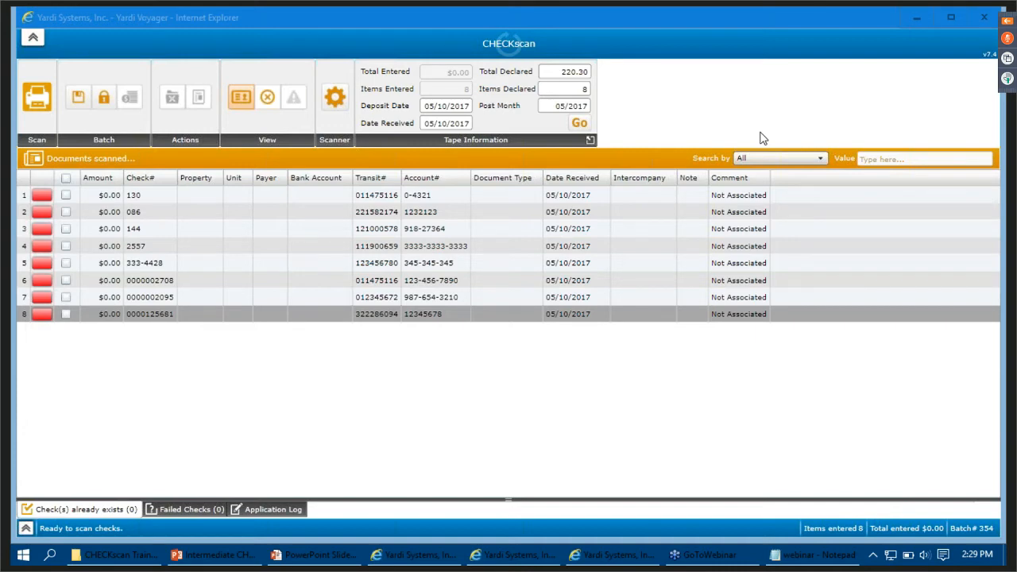
# - Try to enter 28.00 as the amount in the payer information of check 130
pyautogui.click(65, 200)
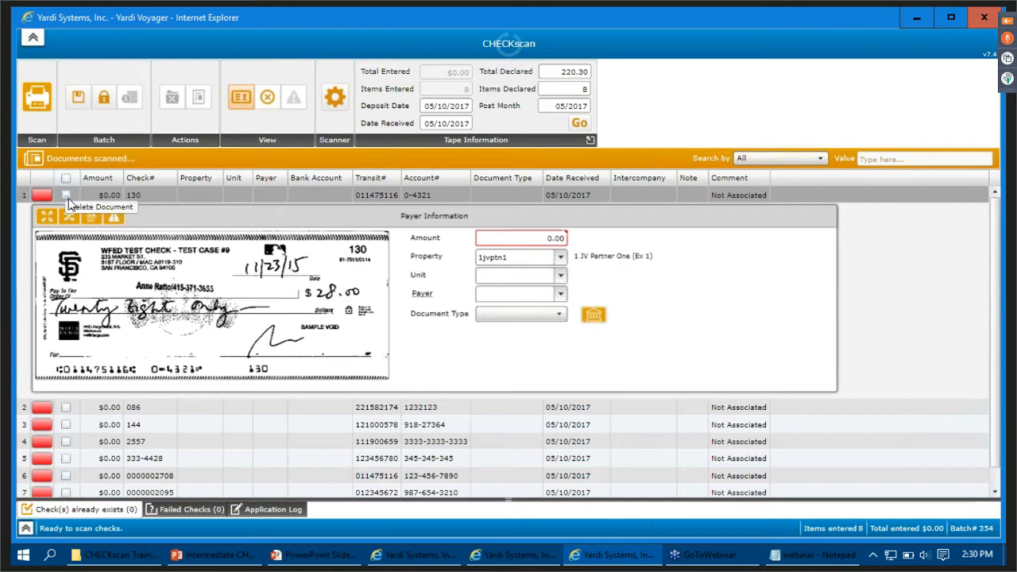
pyautogui.click(67, 196)
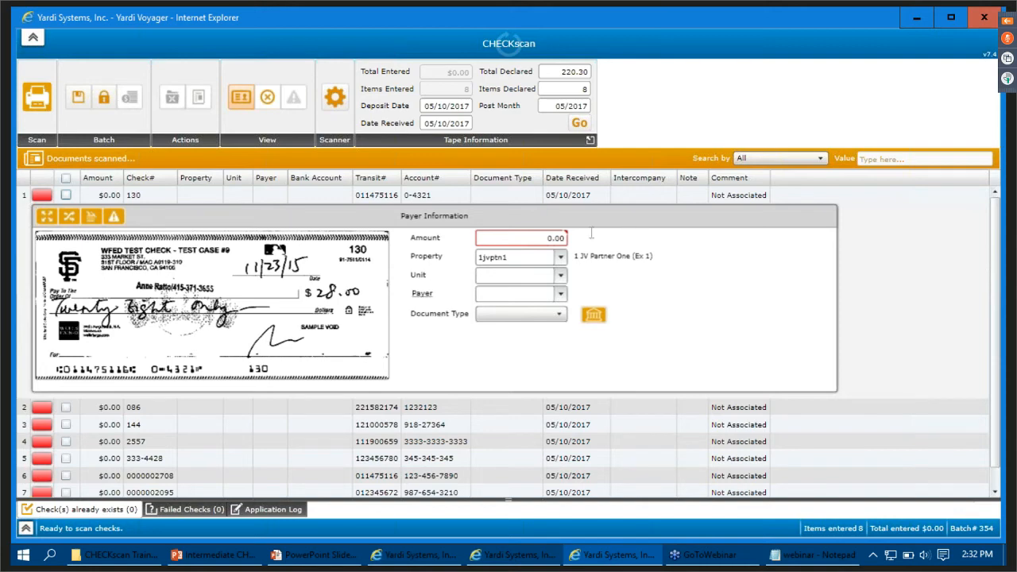
pyautogui.click(534, 240)
pyautogui.click(537, 238)
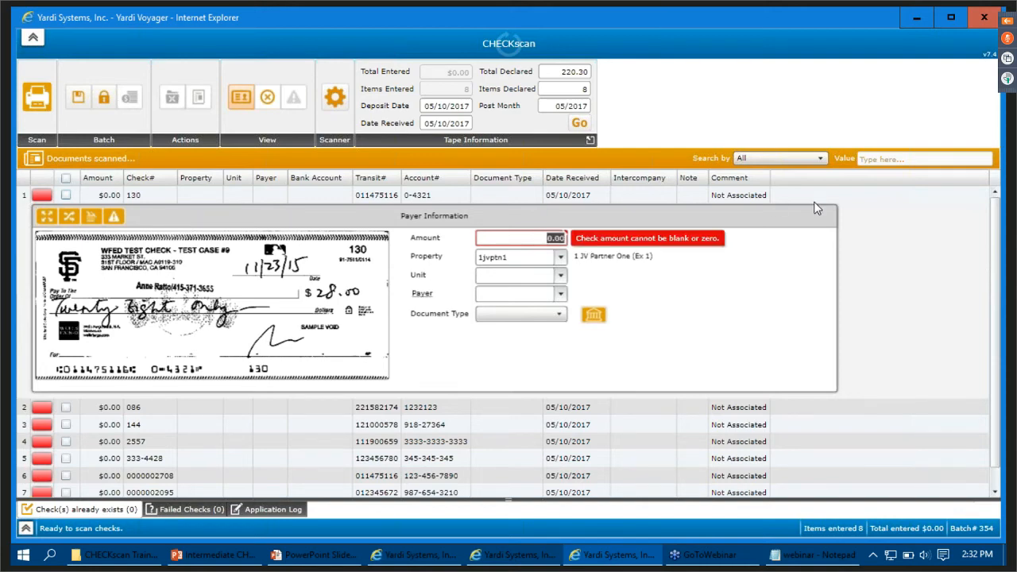
pyautogui.write('28.00')
pyautogui.press('Return')
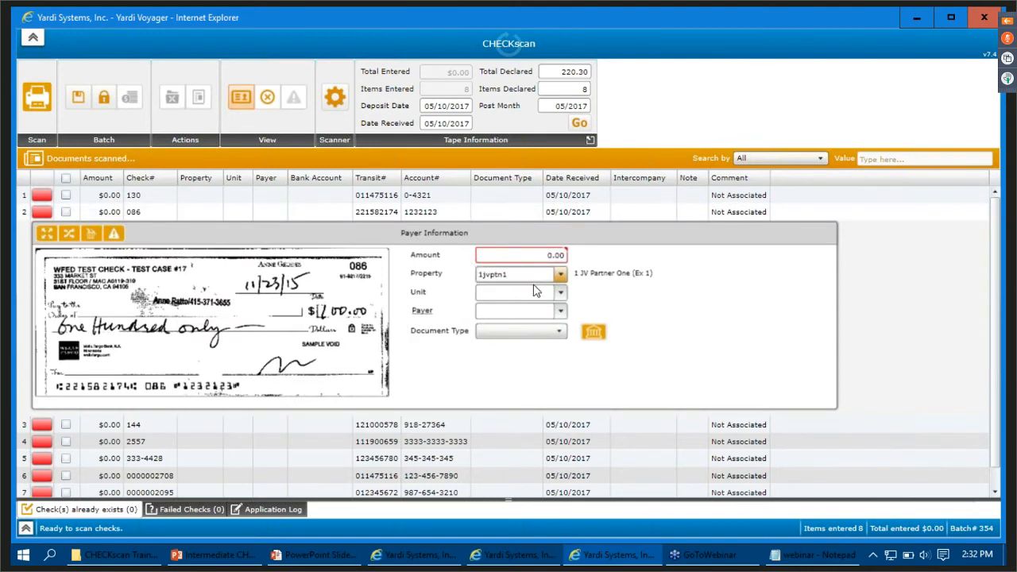
# - Set the amount of check 130 to 28.00 and its property to resnc02 (Duke Manor)
pyautogui.click(523, 190)
pyautogui.click(534, 240)
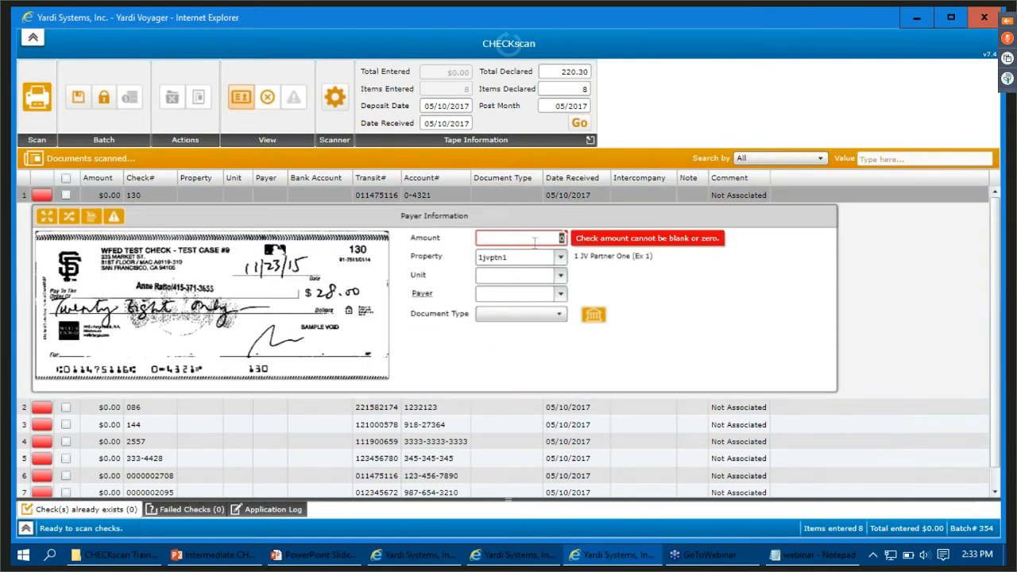
pyautogui.write('28.00')
pyautogui.press('Tab')
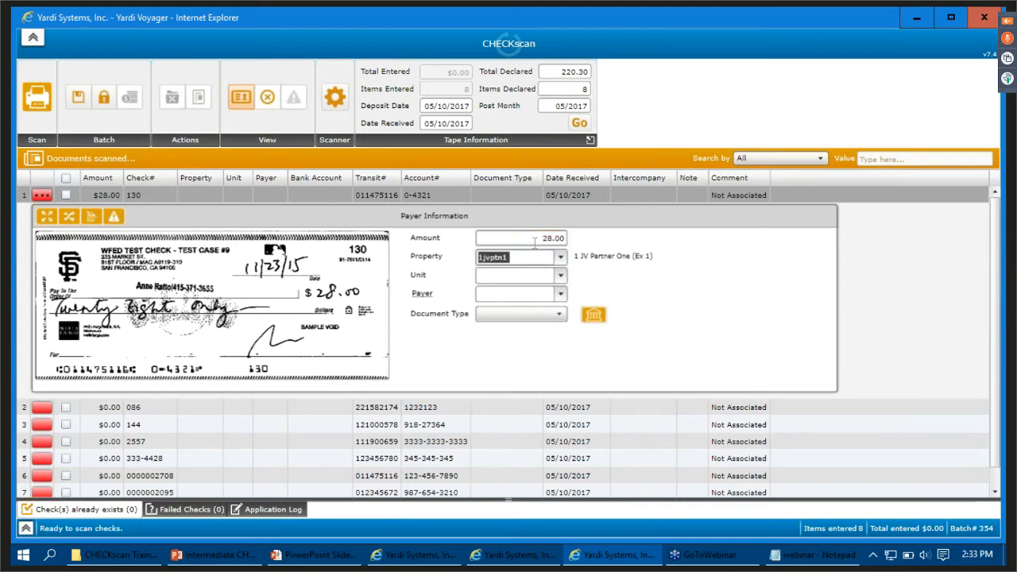
pyautogui.write('res')
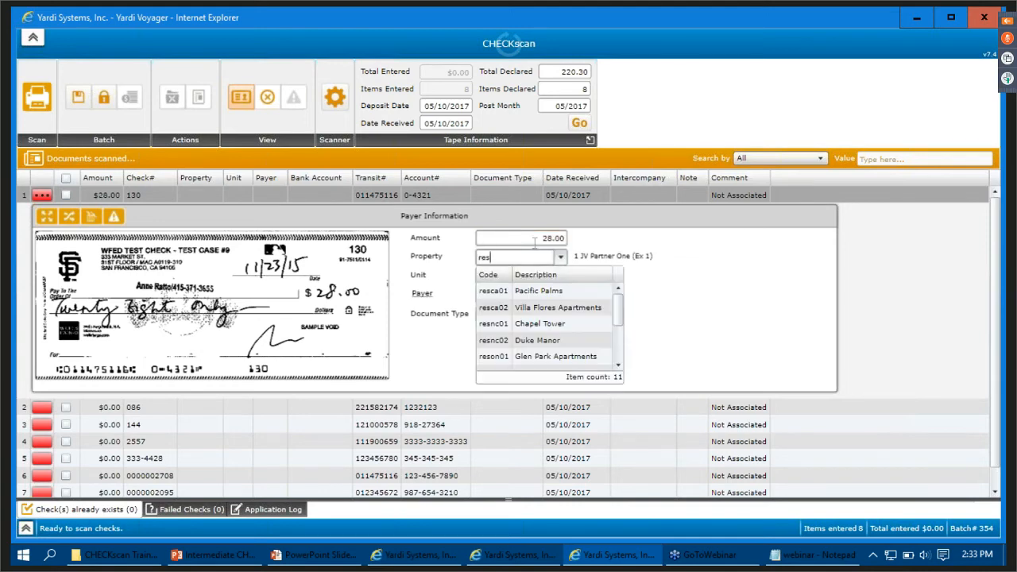
pyautogui.click(529, 336)
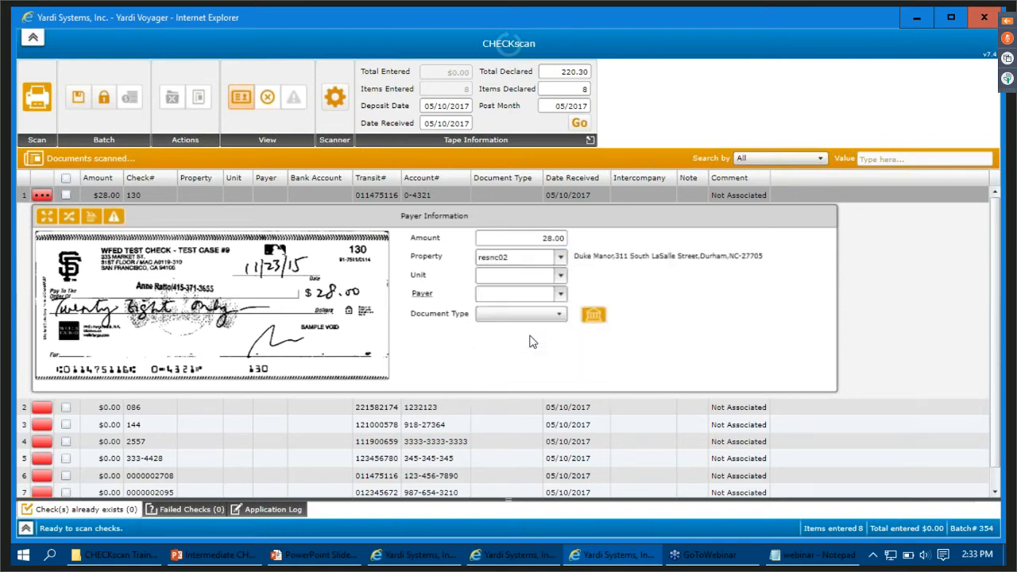
# - Try to find the payer of check 130 by searching for Webinar
pyautogui.click(505, 294)
pyautogui.write('webi')
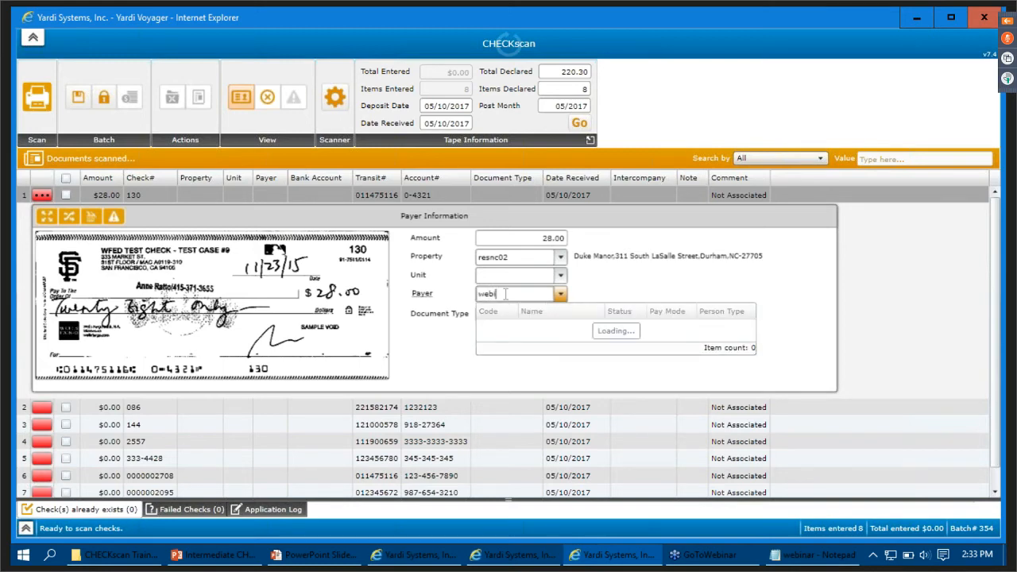
pyautogui.press('BackSpace')
pyautogui.press('BackSpace')
pyautogui.press('BackSpace')
pyautogui.press('BackSpace')
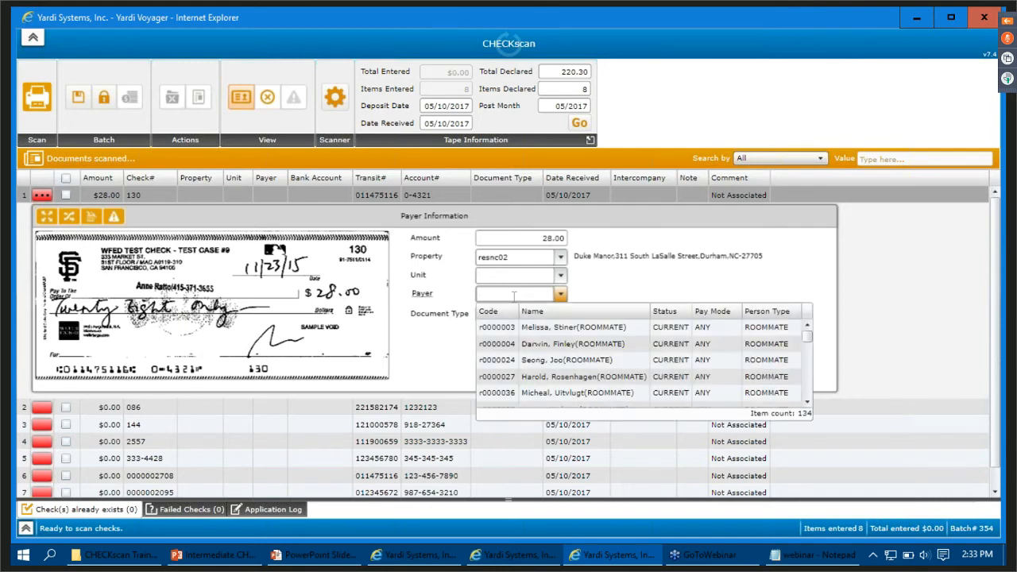
pyautogui.write('Webina')
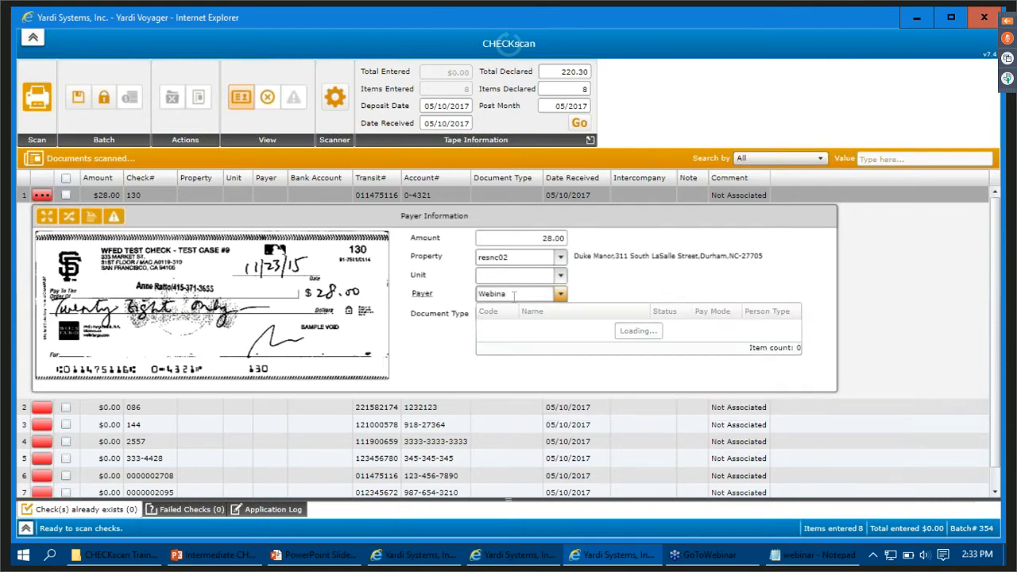
pyautogui.write('r')
pyautogui.press('BackSpace')
pyautogui.press('BackSpace')
pyautogui.press('BackSpace')
pyautogui.press('BackSpace')
pyautogui.press('BackSpace')
pyautogui.press('BackSpace')
pyautogui.press('BackSpace')
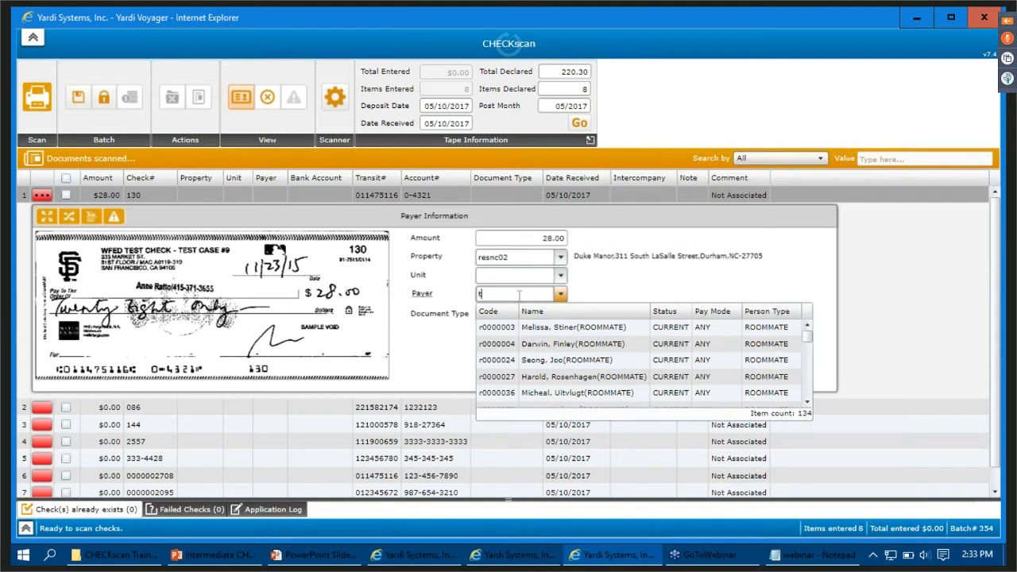
# - Look up the payer of check 130 by tenant code, and clear the code again
pyautogui.write('t000')
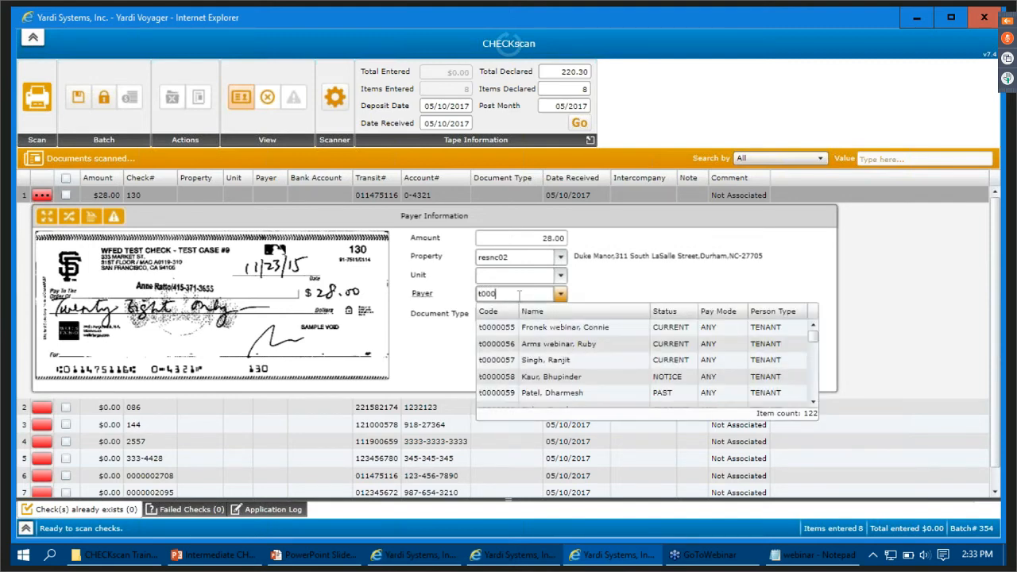
pyautogui.write('0909')
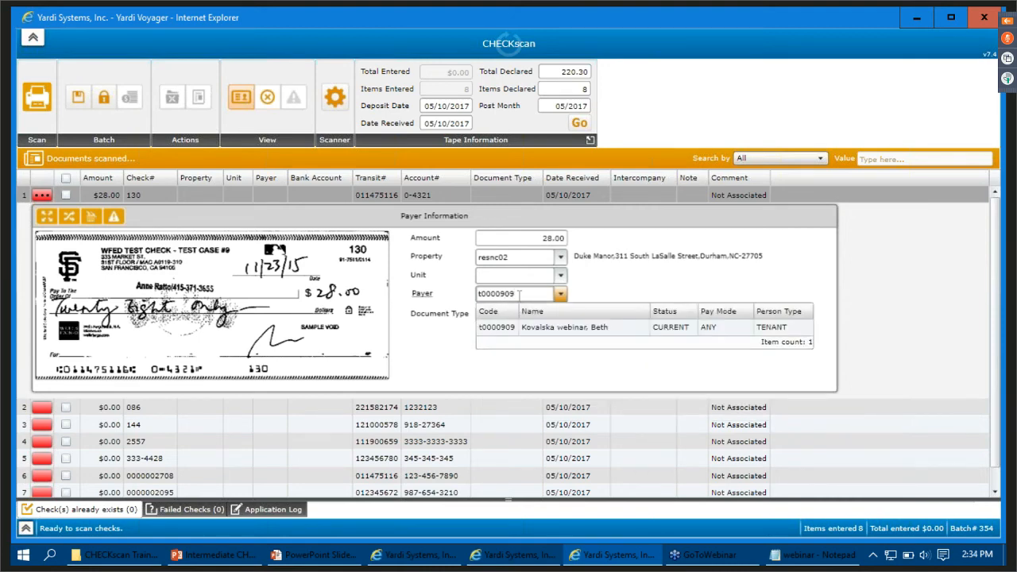
pyautogui.press('BackSpace')
pyautogui.press('BackSpace')
pyautogui.press('BackSpace')
pyautogui.press('BackSpace')
pyautogui.press('BackSpace')
pyautogui.press('BackSpace')
pyautogui.press('BackSpace')
pyautogui.press('BackSpace')
# - Look up the webinar tenant by surname as check 130's payer, and set the document type to Personal Check
pyautogui.write('Kov')
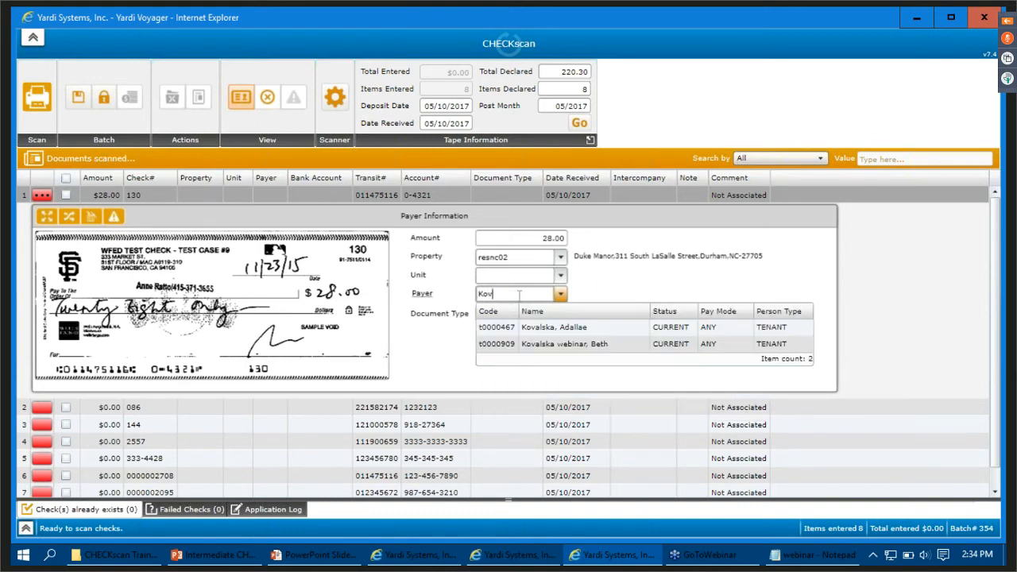
pyautogui.click(520, 345)
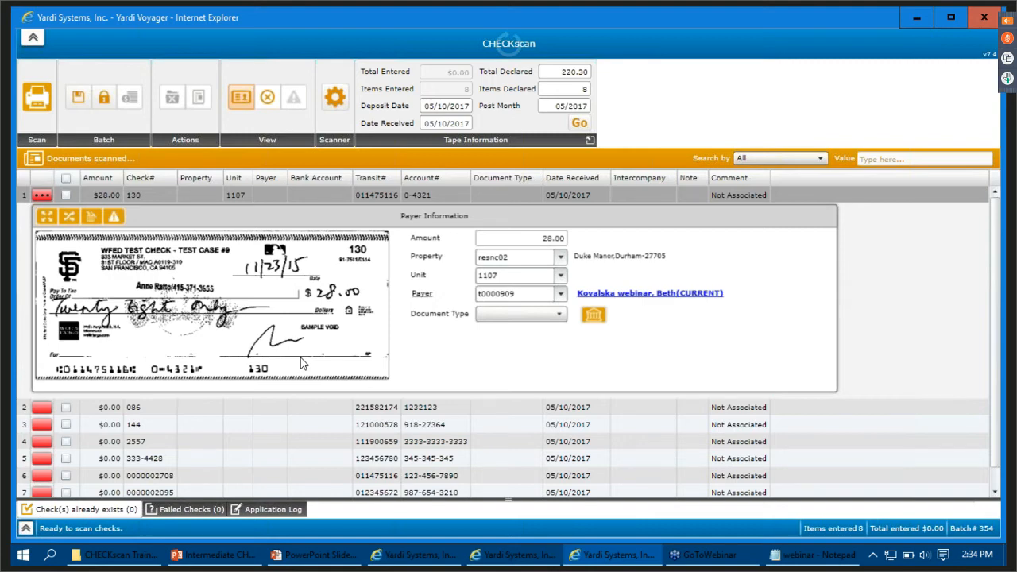
pyautogui.click(527, 314)
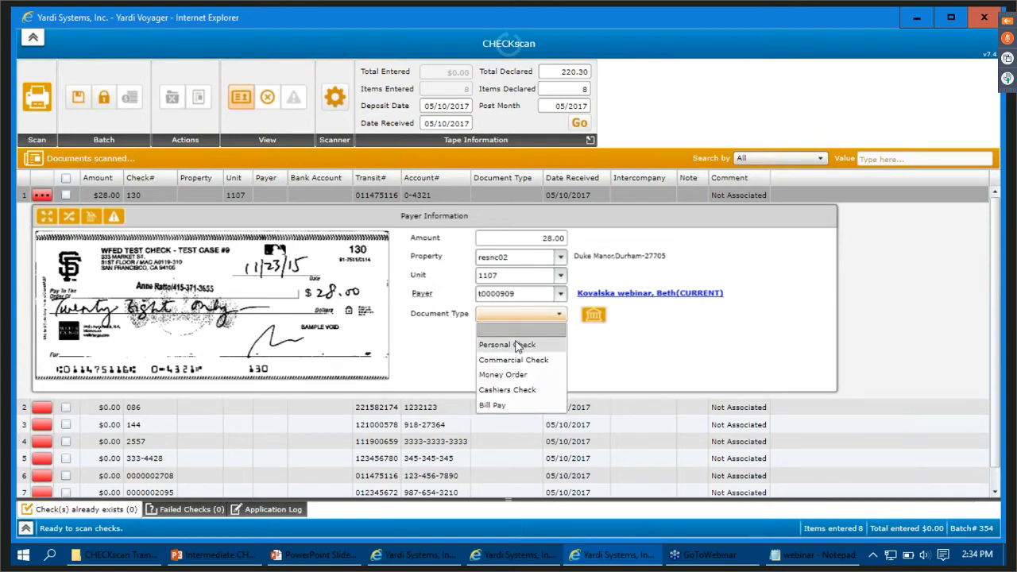
pyautogui.click(517, 345)
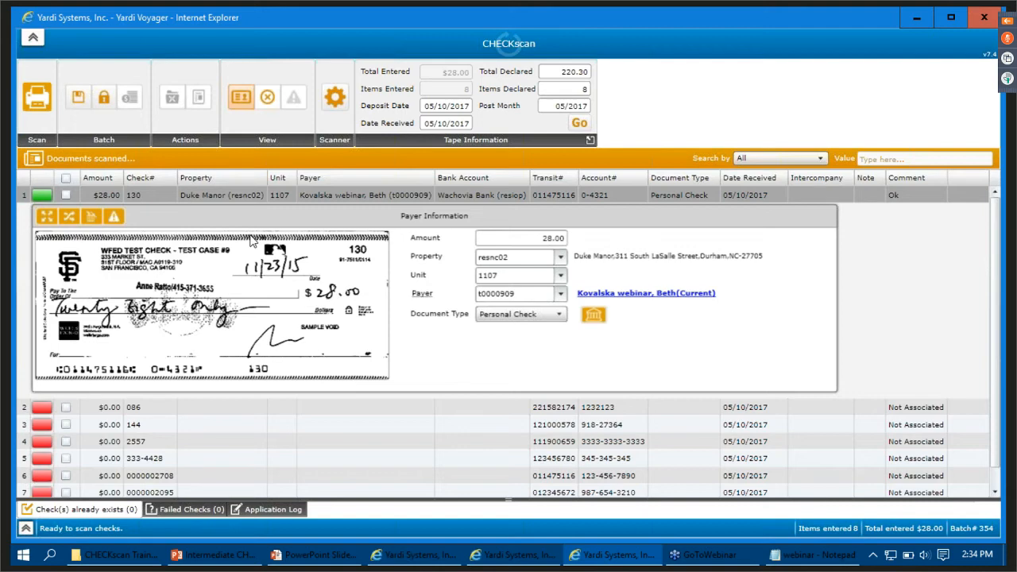
# - Set the amount of check 086 to 100.00 and its property to resnc02 (Duke Manor)
pyautogui.click(217, 405)
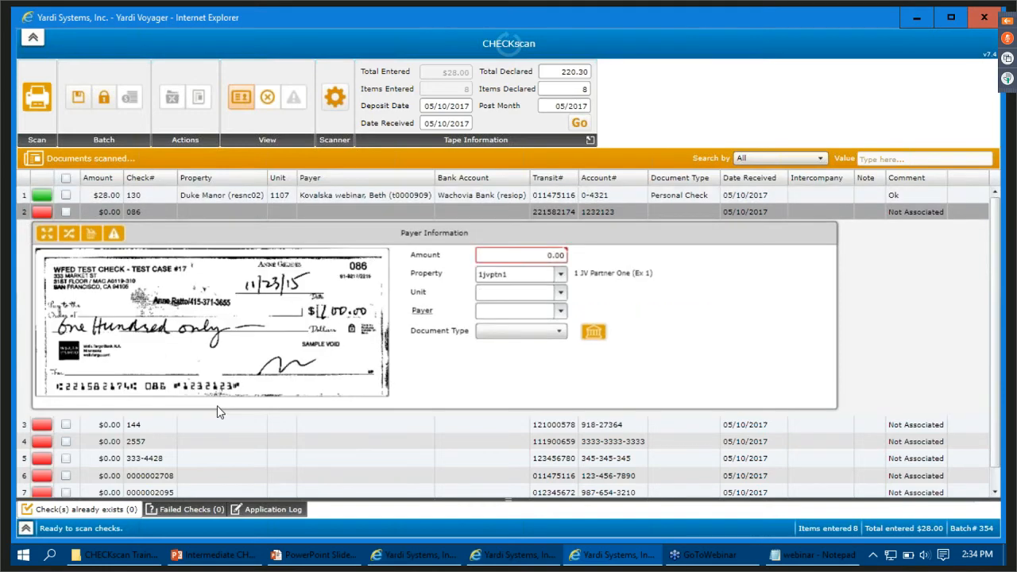
pyautogui.click(531, 256)
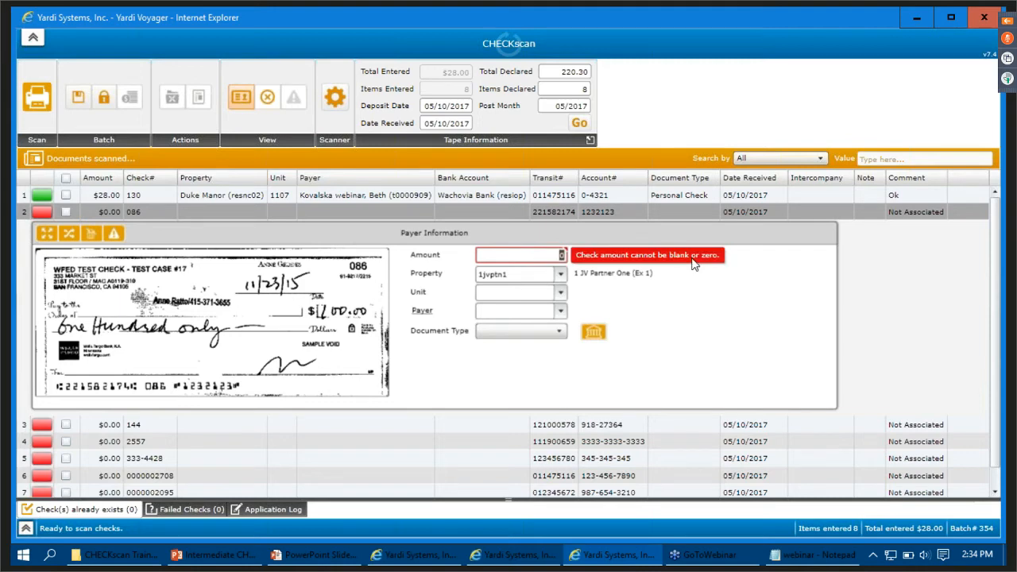
pyautogui.write('100.00')
pyautogui.press('Tab')
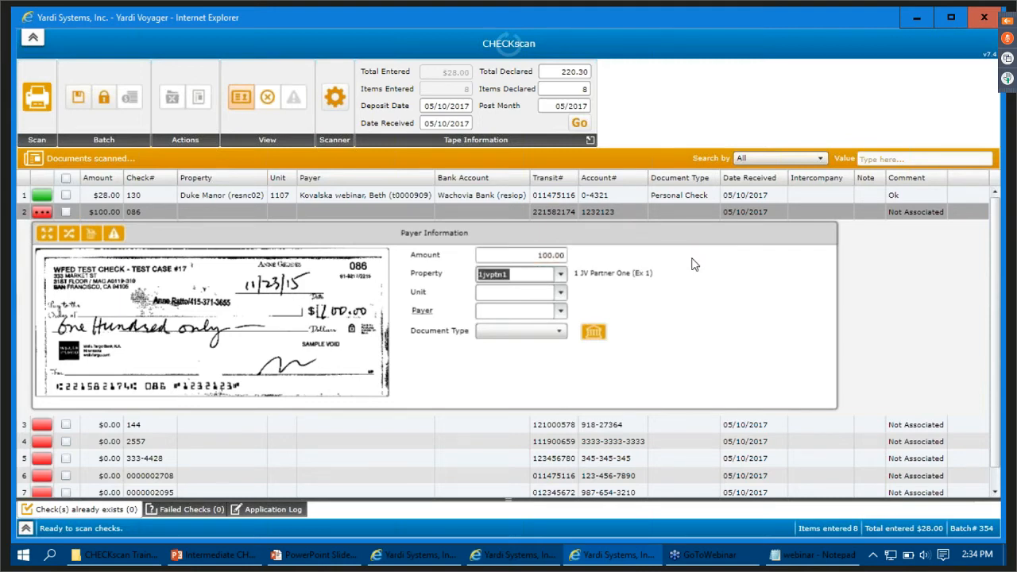
pyautogui.write('resnc')
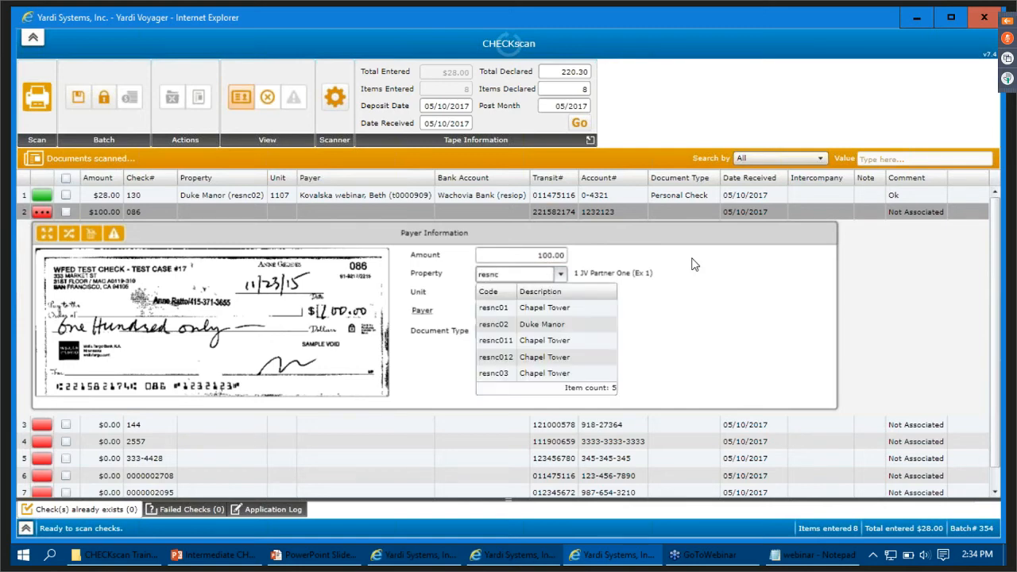
pyautogui.click(550, 324)
# - Enter the webinar tenant's code as the payer of check 086, and set the document type to Personal Check
pyautogui.click(514, 313)
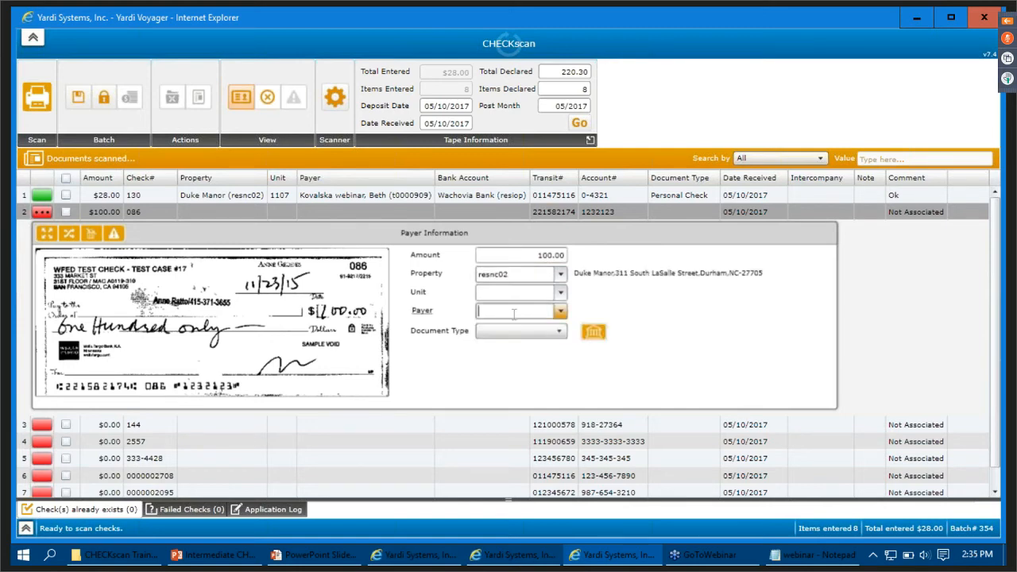
pyautogui.write('t0000')
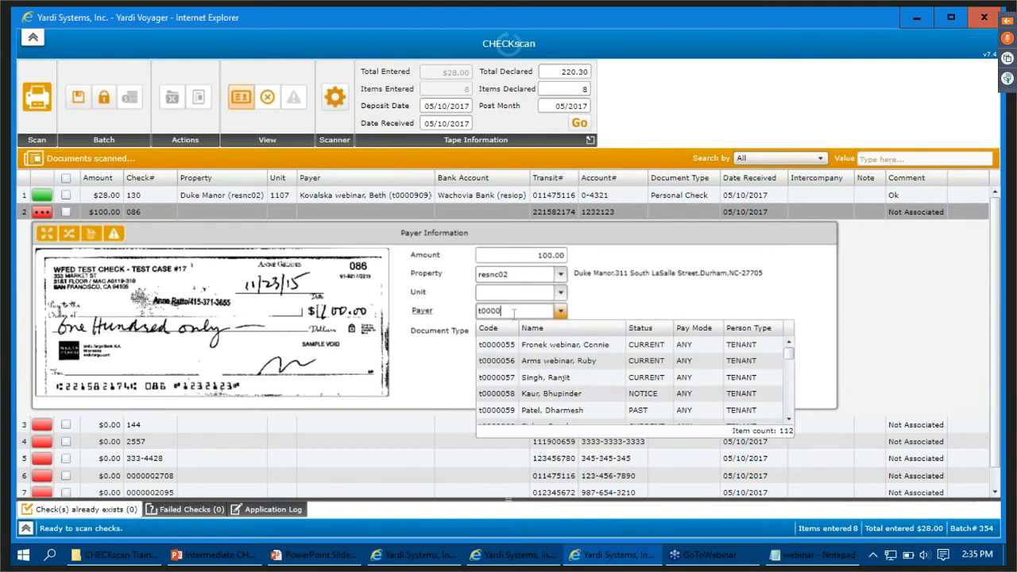
pyautogui.write('055')
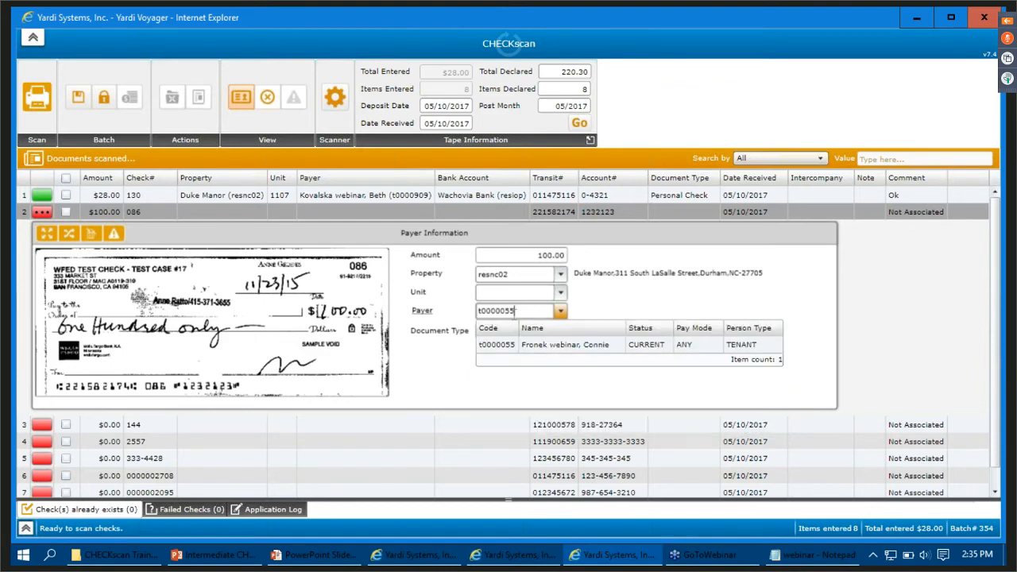
pyautogui.press('Return')
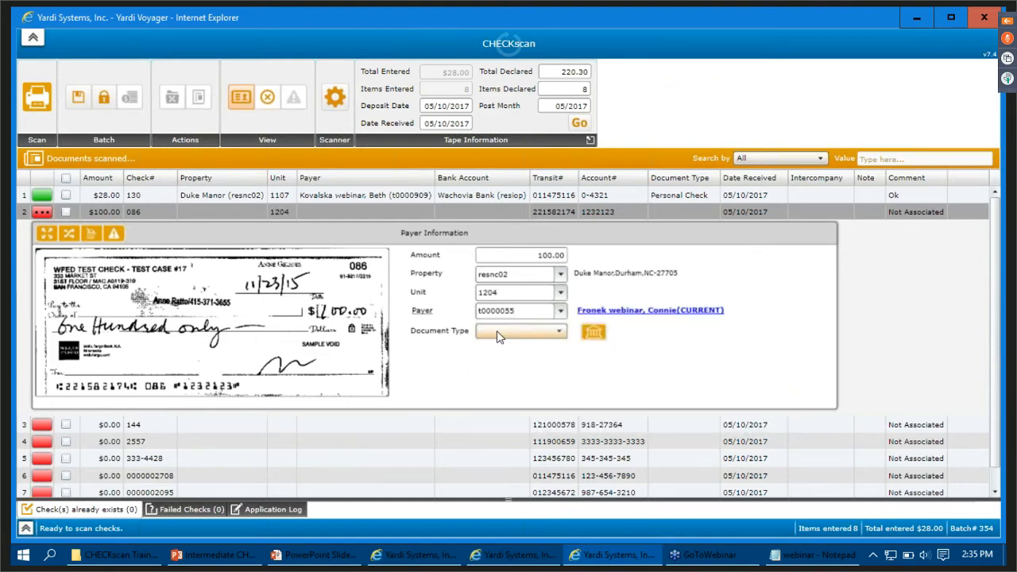
pyautogui.click(499, 332)
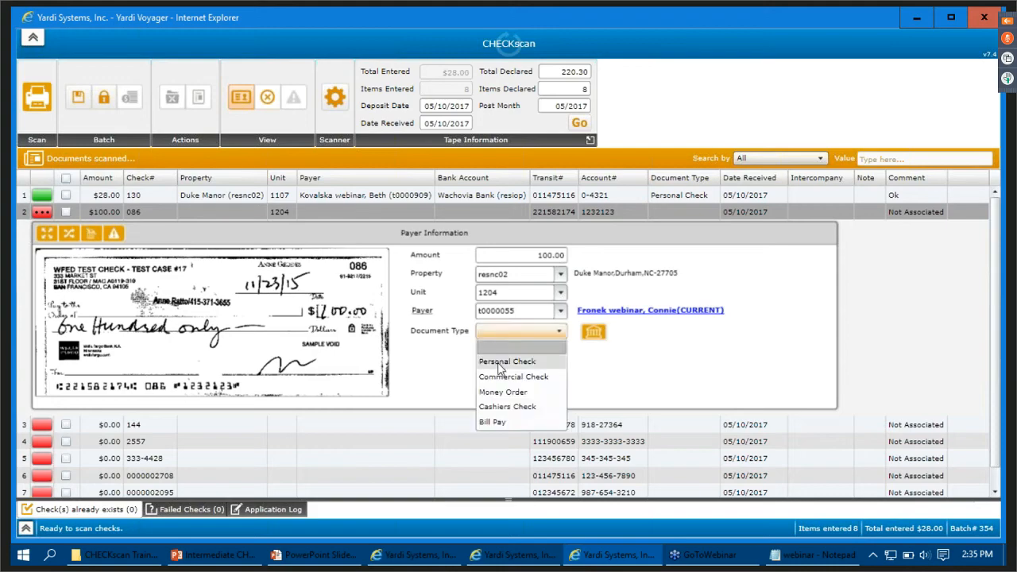
pyautogui.click(499, 363)
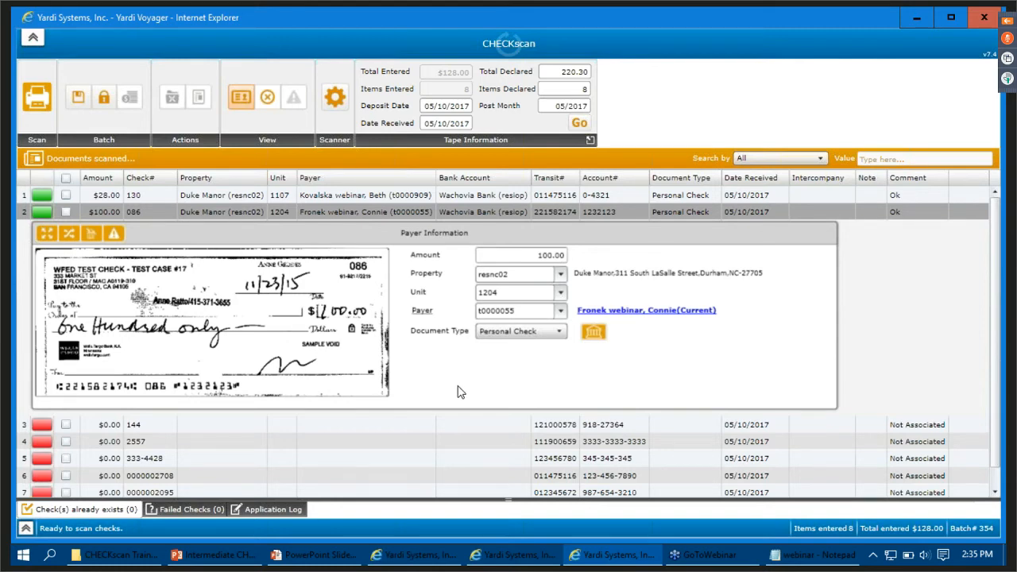
# - Open check 144 in the Payment screen and set its property to resnc02 (Duke Manor)
pyautogui.click(562, 425)
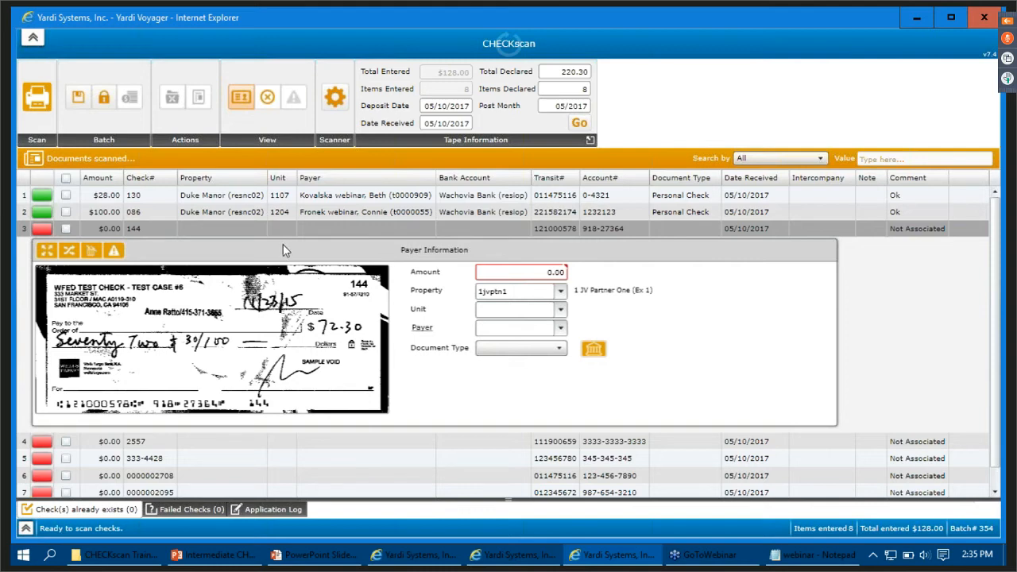
pyautogui.click(40, 231)
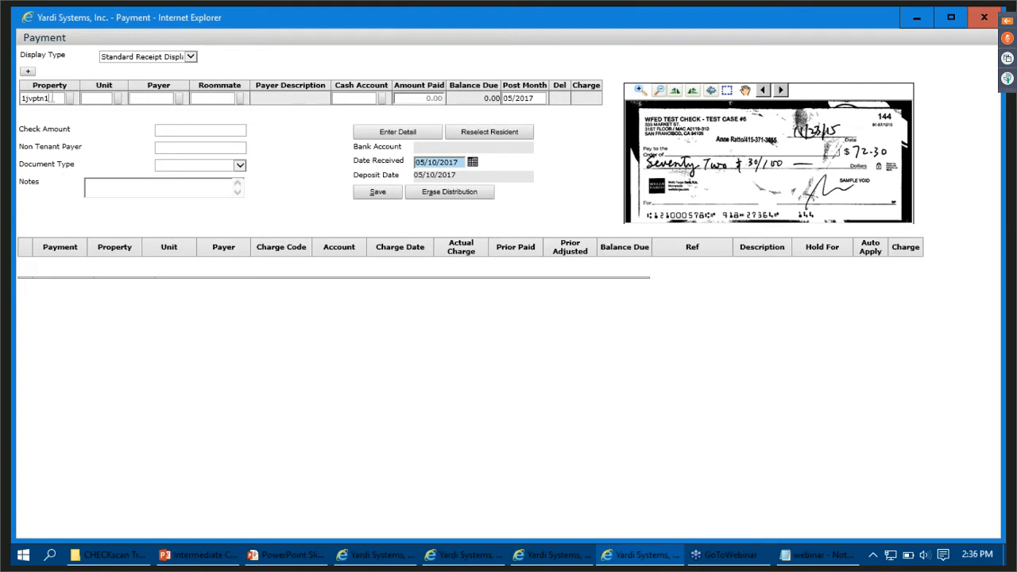
pyautogui.press('BackSpace')
pyautogui.press('BackSpace')
pyautogui.press('BackSpace')
pyautogui.press('BackSpace')
pyautogui.press('BackSpace')
pyautogui.press('BackSpace')
pyautogui.press('BackSpace')
pyautogui.write('resnc')
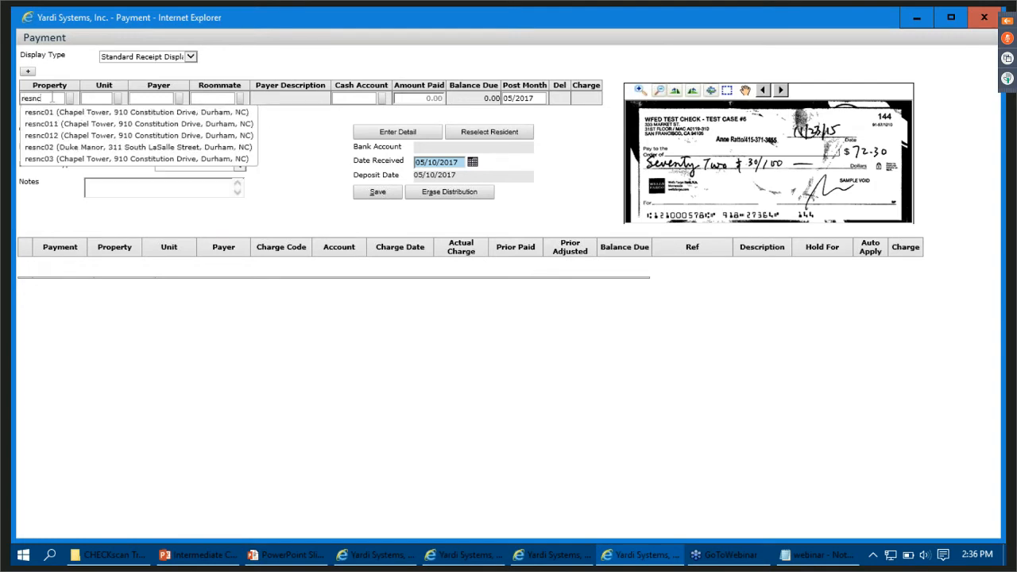
pyautogui.click(68, 153)
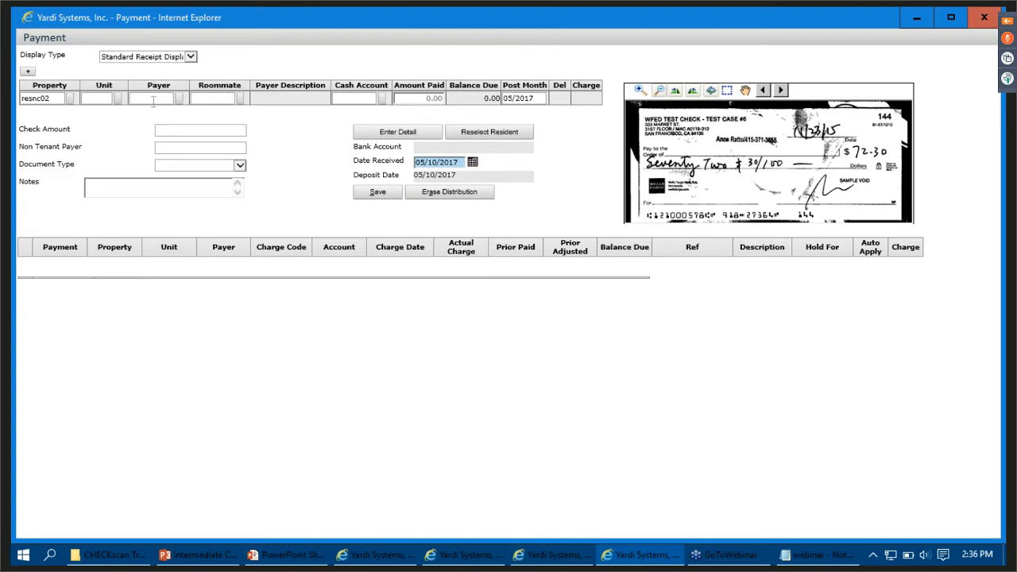
# - Enter the webinar tenant's code as the payer of check 144 and load the tenant's open charges
pyautogui.write('t0000913')
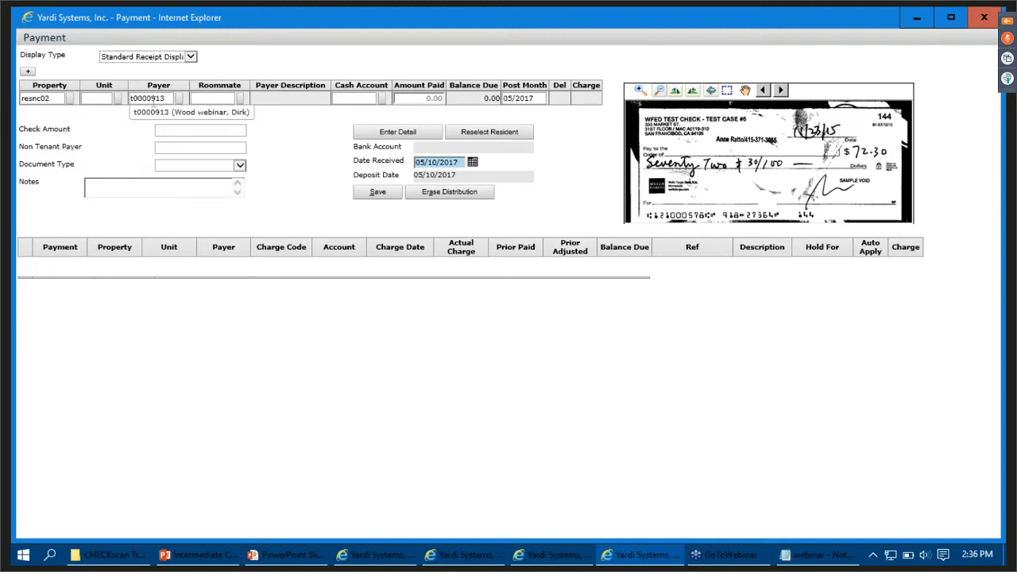
pyautogui.click(386, 135)
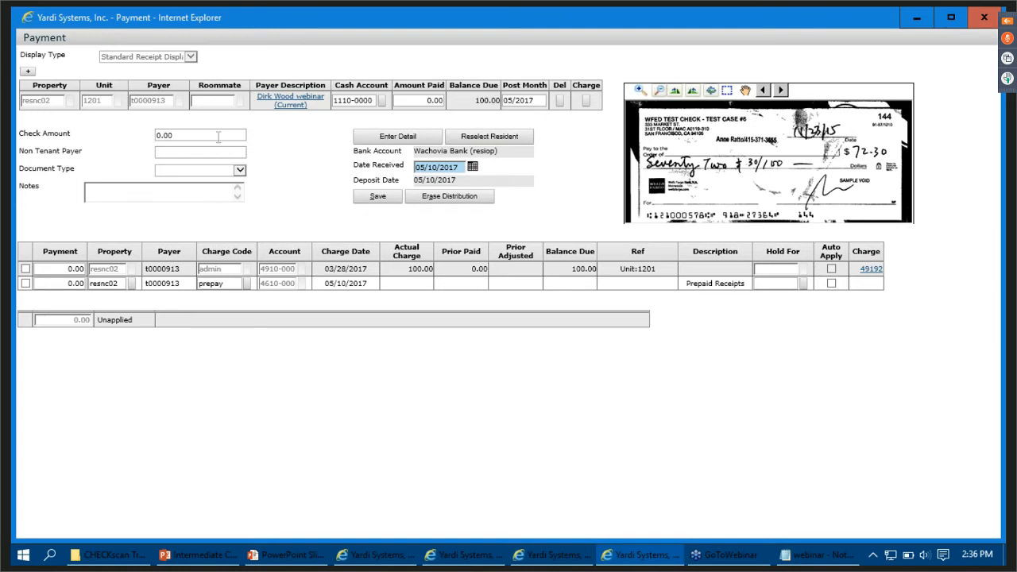
# - Set check 144's amount to 72.30 and its document type to Personal Check
pyautogui.press('BackSpace')
pyautogui.press('BackSpace')
pyautogui.press('BackSpace')
pyautogui.press('BackSpace')
pyautogui.write('72.30')
pyautogui.click(203, 170)
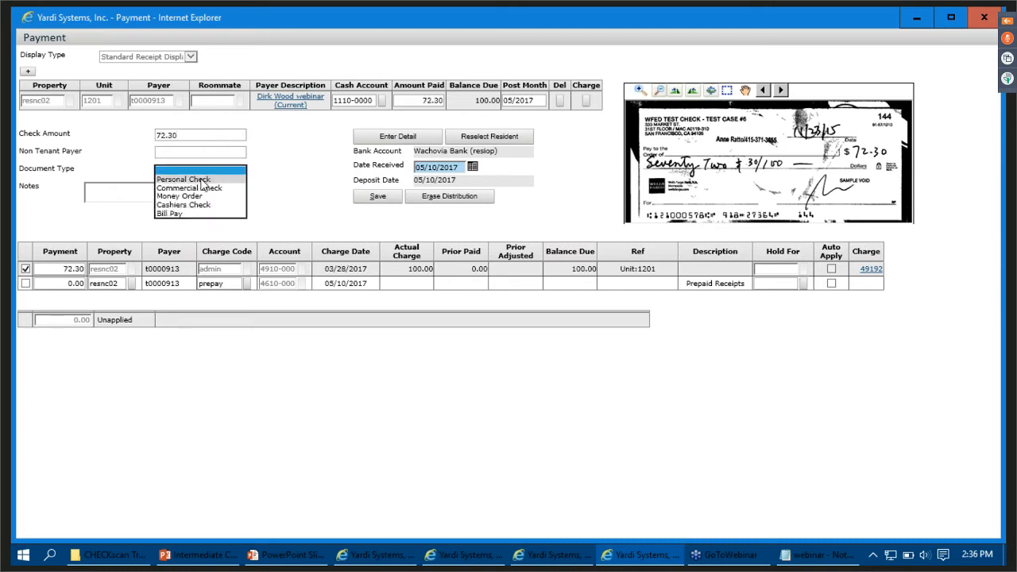
pyautogui.click(201, 180)
# - Add the note "Admin Fee" to check 144 and save the payment
pyautogui.click(193, 192)
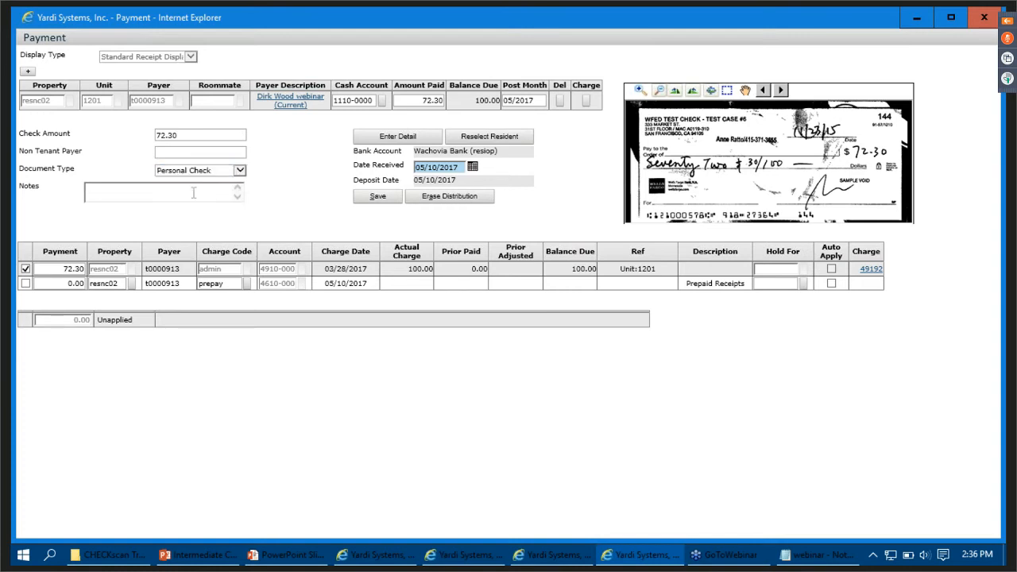
pyautogui.write('Admin Fee')
pyautogui.click(365, 199)
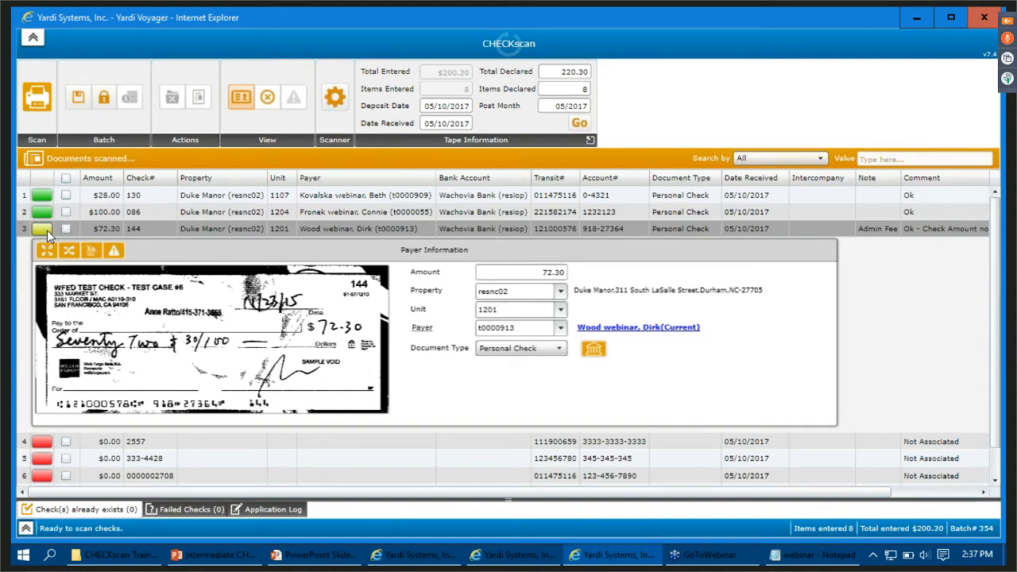
# - Open check 2557 in the Payment screen and set its property to resnc02 (Duke Manor)
pyautogui.click(41, 444)
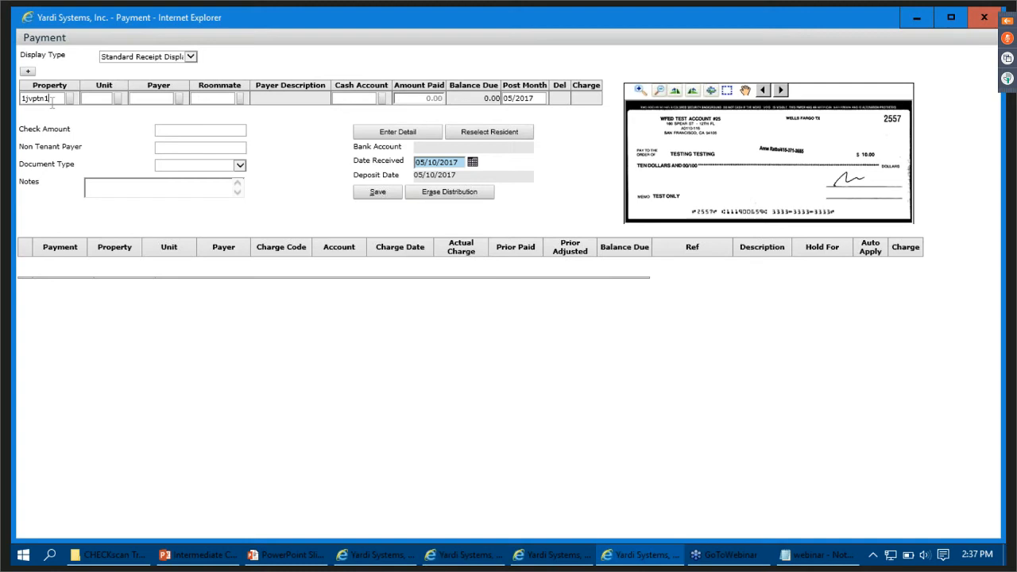
pyautogui.press('BackSpace')
pyautogui.press('BackSpace')
pyautogui.press('BackSpace')
pyautogui.press('BackSpace')
pyautogui.press('BackSpace')
pyautogui.press('BackSpace')
pyautogui.press('BackSpace')
pyautogui.write('resnc02')
# - Look up the webinar tenant by surname as check 2557's payer and load the tenant's open charges
pyautogui.write('zzzzzzz')
pyautogui.press('BackSpace')
pyautogui.press('BackSpace')
pyautogui.press('BackSpace')
pyautogui.press('BackSpace')
pyautogui.press('BackSpace')
pyautogui.press('BackSpace')
pyautogui.press('BackSpace')
pyautogui.write('Arm')
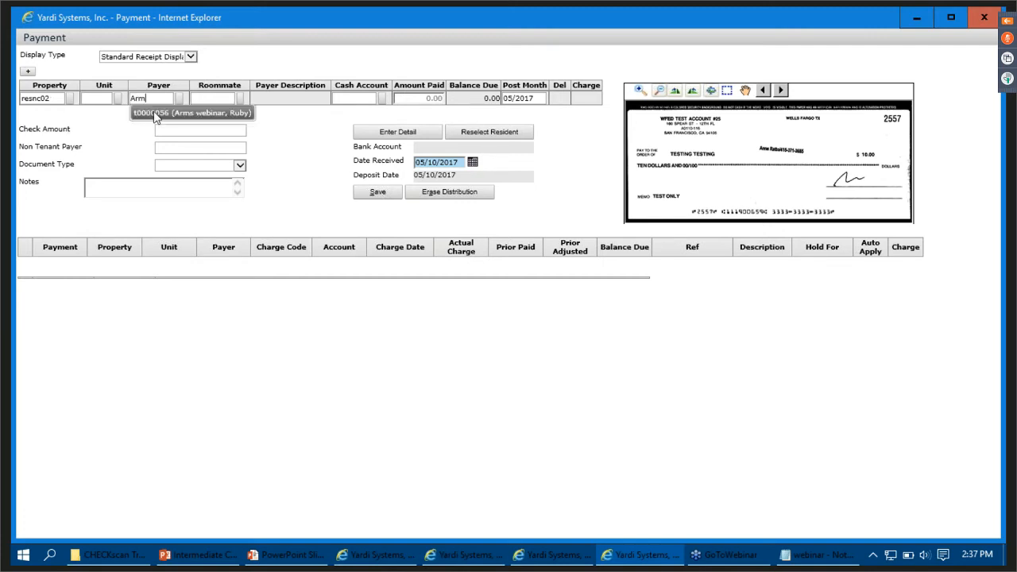
pyautogui.click(156, 116)
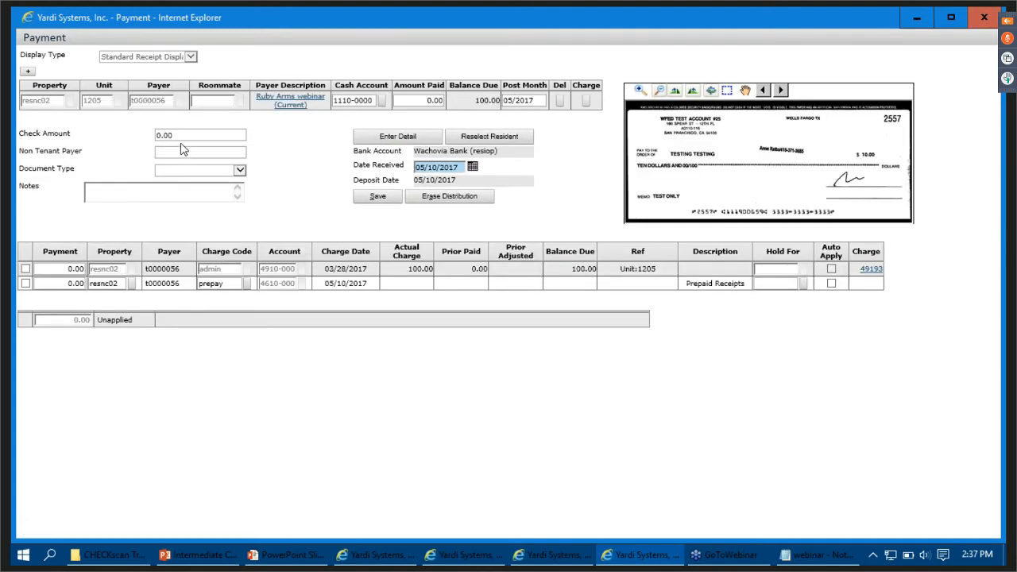
# - Set check 2557's amount to 10.00 and its document type to Commercial Check
pyautogui.press('BackSpace')
pyautogui.press('BackSpace')
pyautogui.press('BackSpace')
pyautogui.press('BackSpace')
pyautogui.write('10.00')
pyautogui.press('Tab')
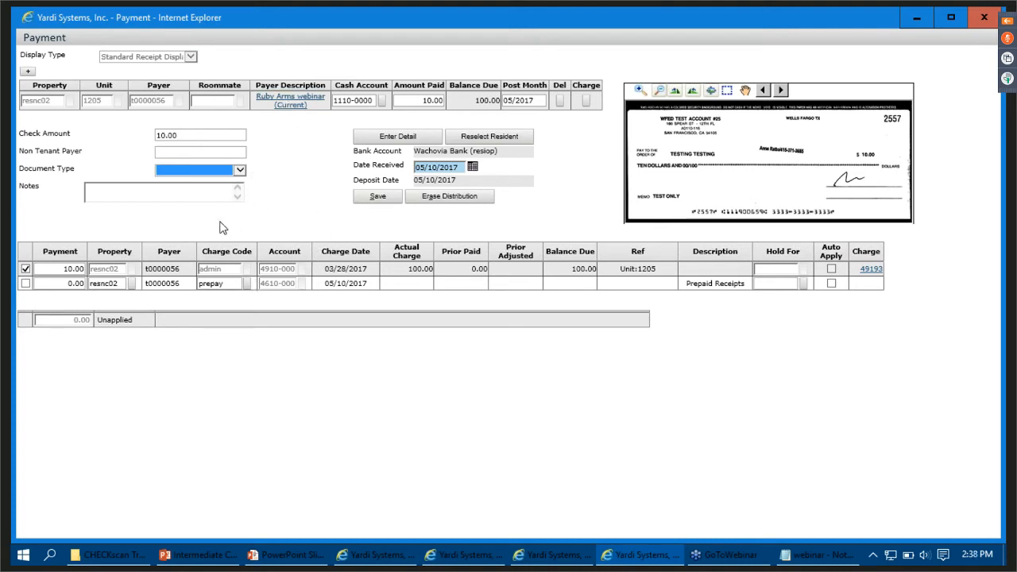
pyautogui.click(207, 177)
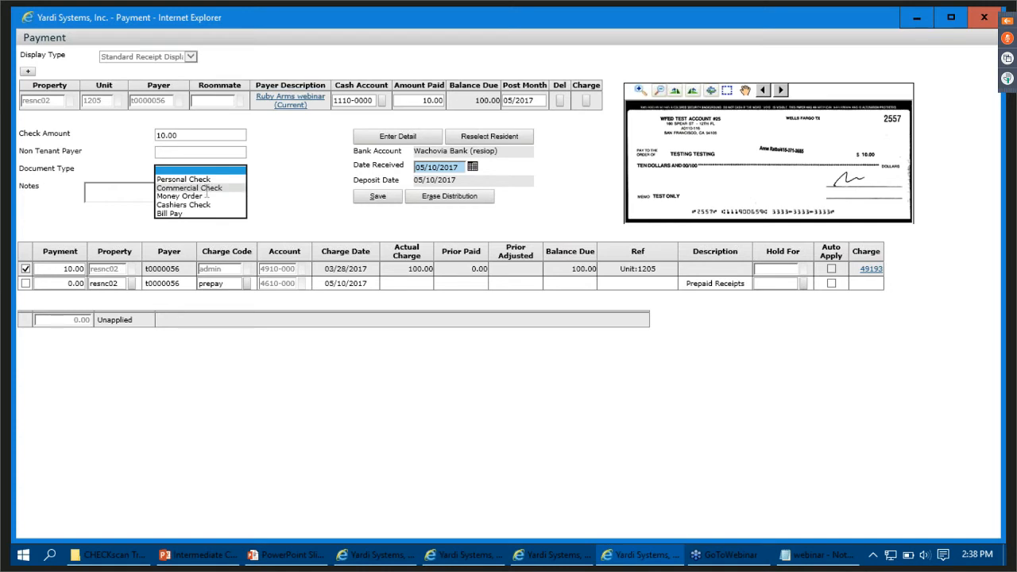
pyautogui.click(206, 189)
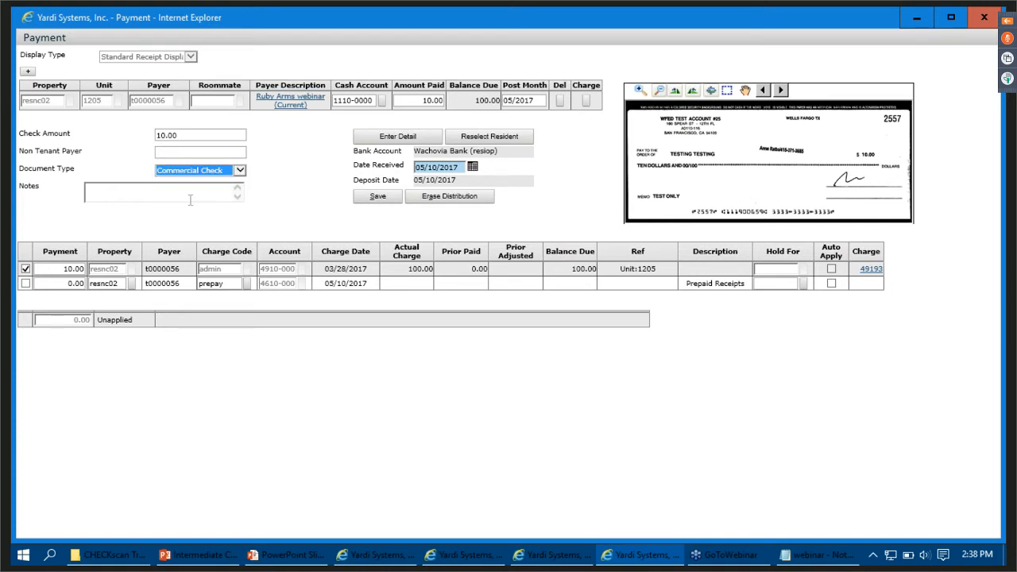
# - Add the note "Admin Fee" to check 2557 and save the payment
pyautogui.click(191, 200)
pyautogui.write('Admin Fee')
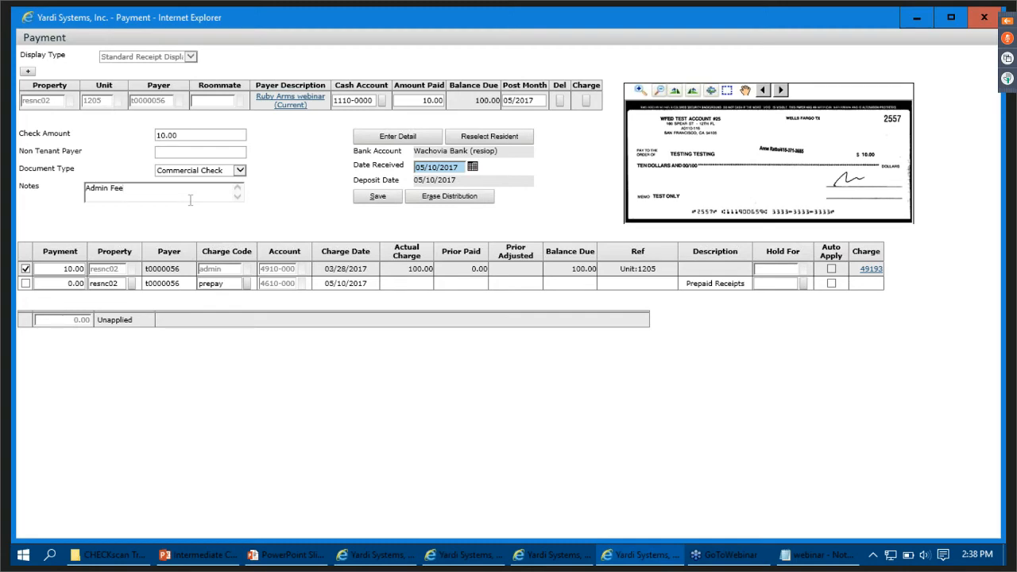
pyautogui.click(377, 197)
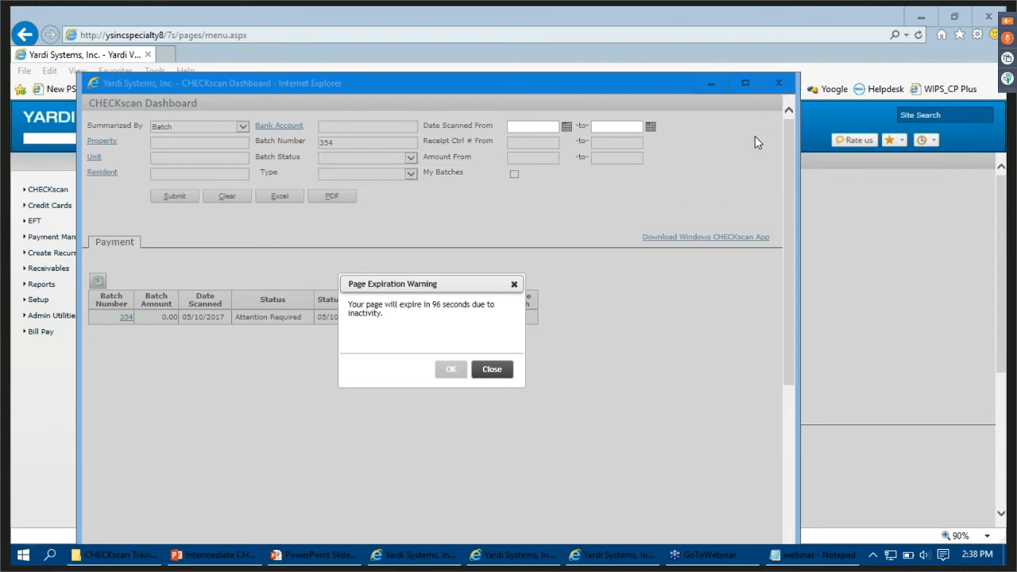
# - Dismiss the page expiration warning and close the CHECKscan Dashboard to return to the scanned documents of batch 354
pyautogui.click(494, 370)
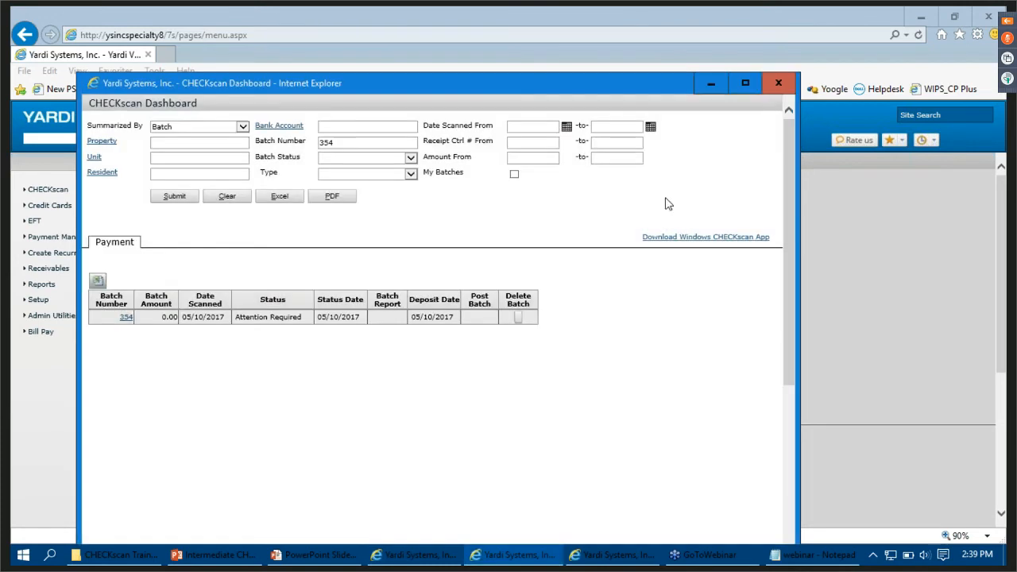
pyautogui.click(779, 84)
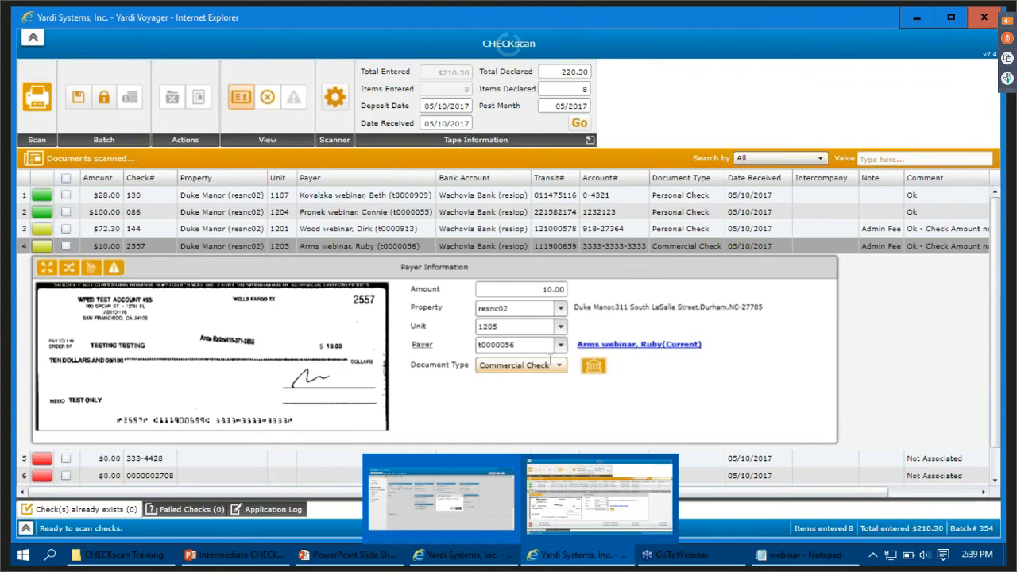
pyautogui.click(596, 497)
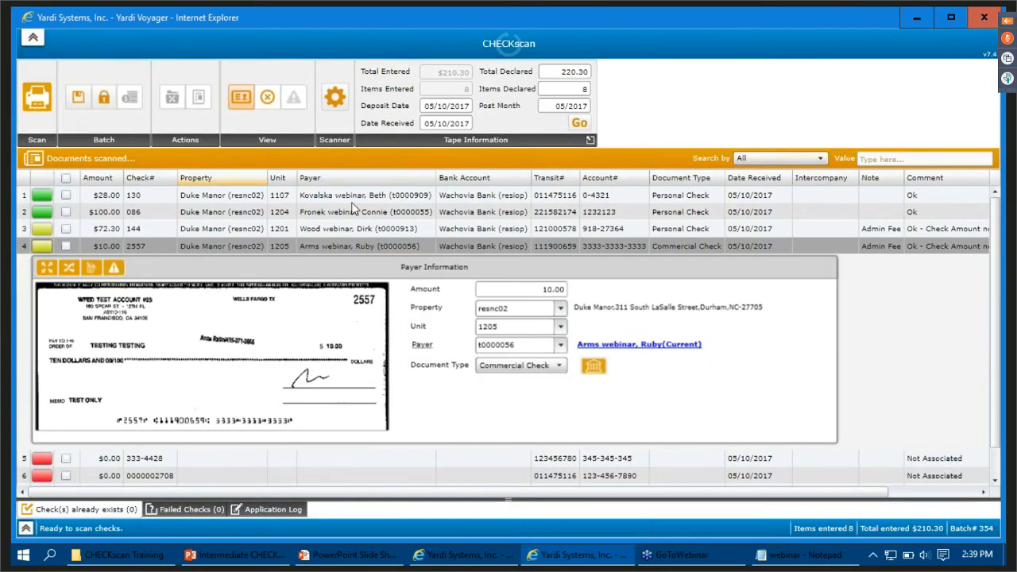
# - Open check 333-4428 in the Payment screen and set its property to resnc02 (Duke Manor)
pyautogui.click(869, 461)
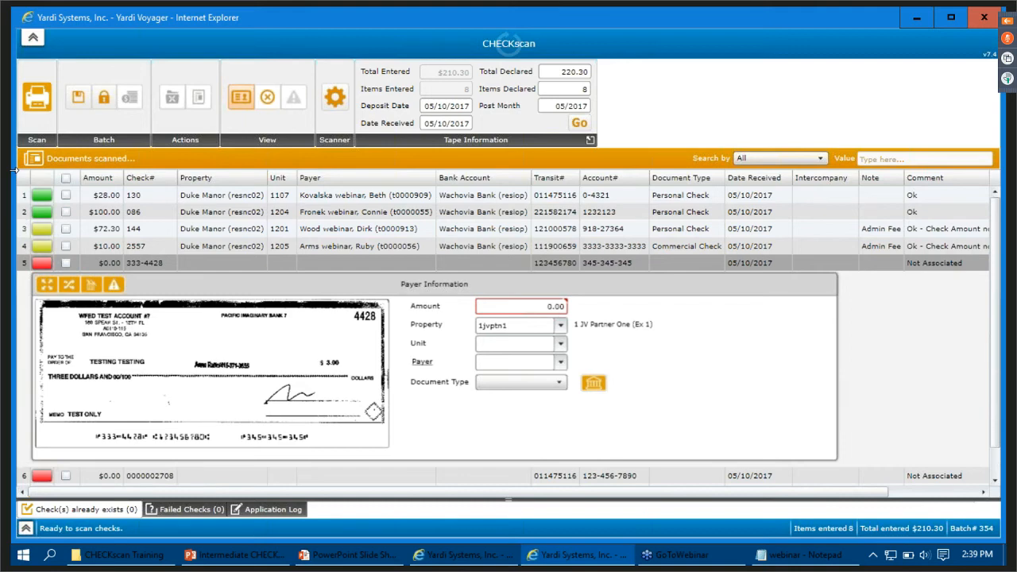
pyautogui.click(41, 268)
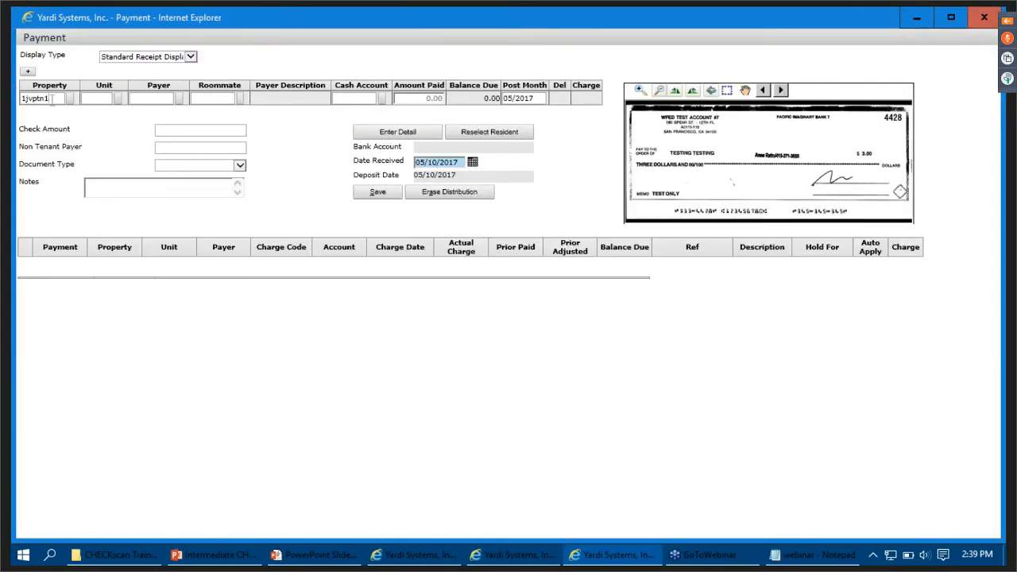
pyautogui.press('BackSpace')
pyautogui.press('BackSpace')
pyautogui.press('BackSpace')
pyautogui.press('BackSpace')
pyautogui.press('BackSpace')
pyautogui.press('BackSpace')
pyautogui.press('BackSpace')
pyautogui.write('resnd')
pyautogui.write('02')
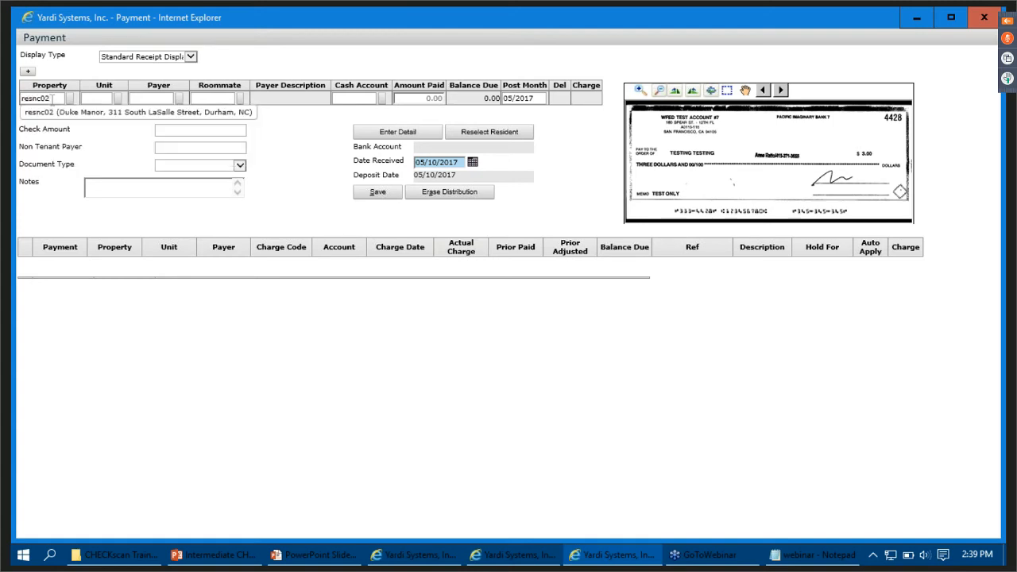
pyautogui.press('Tab')
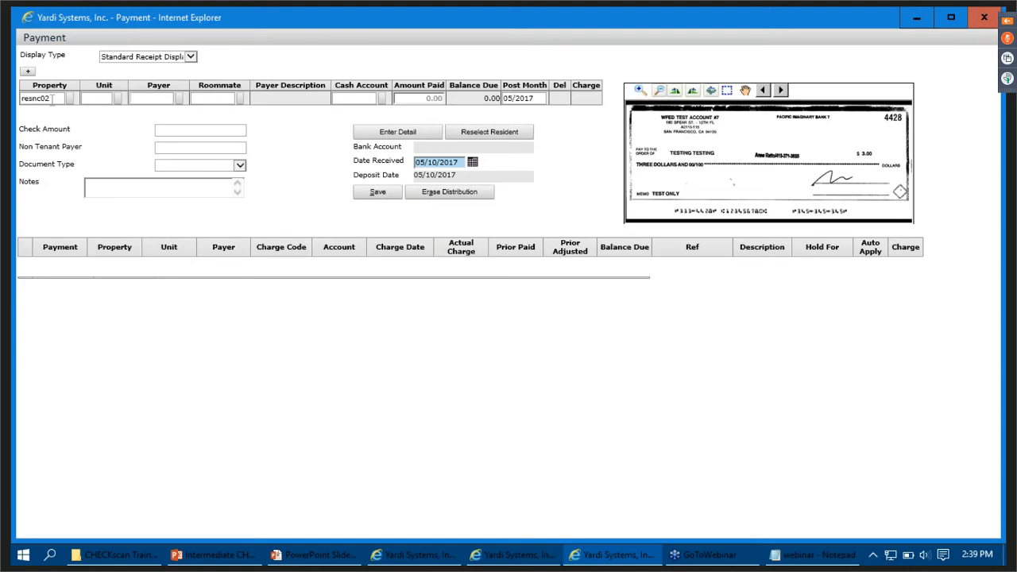
# - Enter the webinar tenant's code as the payer of check 333-4428 and load the tenant's open charges
pyautogui.write('t000061')
pyautogui.click(379, 132)
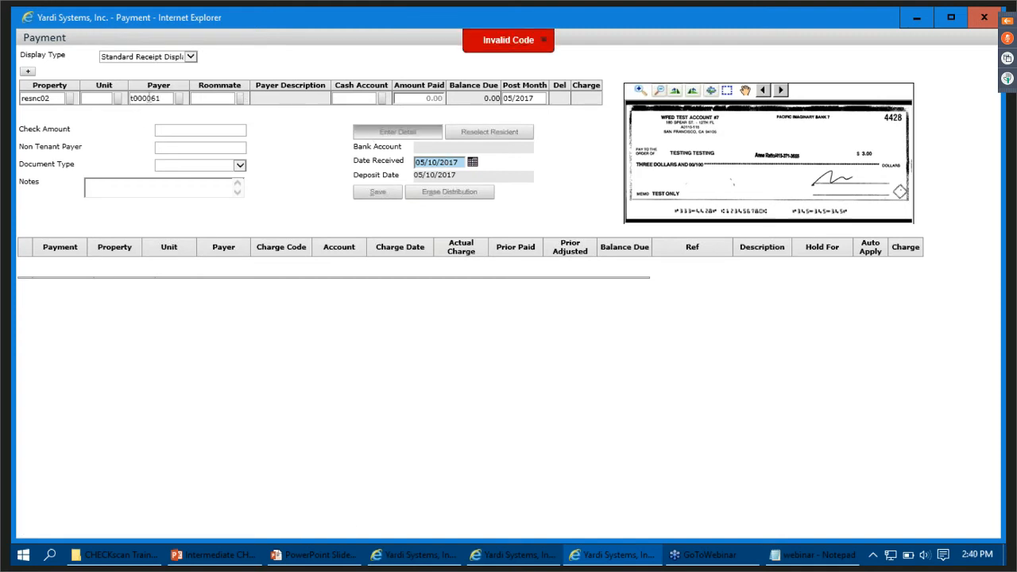
pyautogui.write('0')
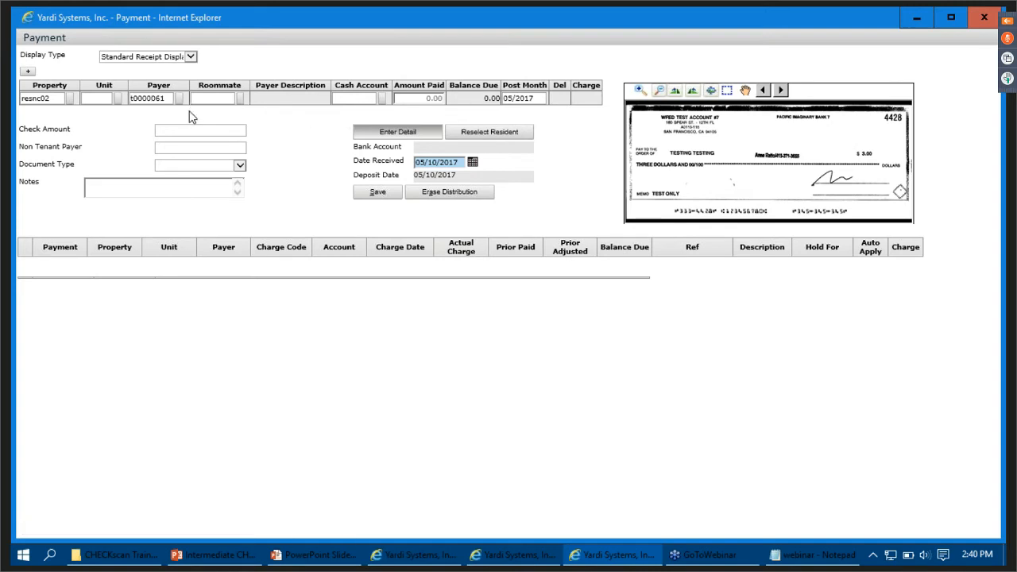
pyautogui.click(395, 134)
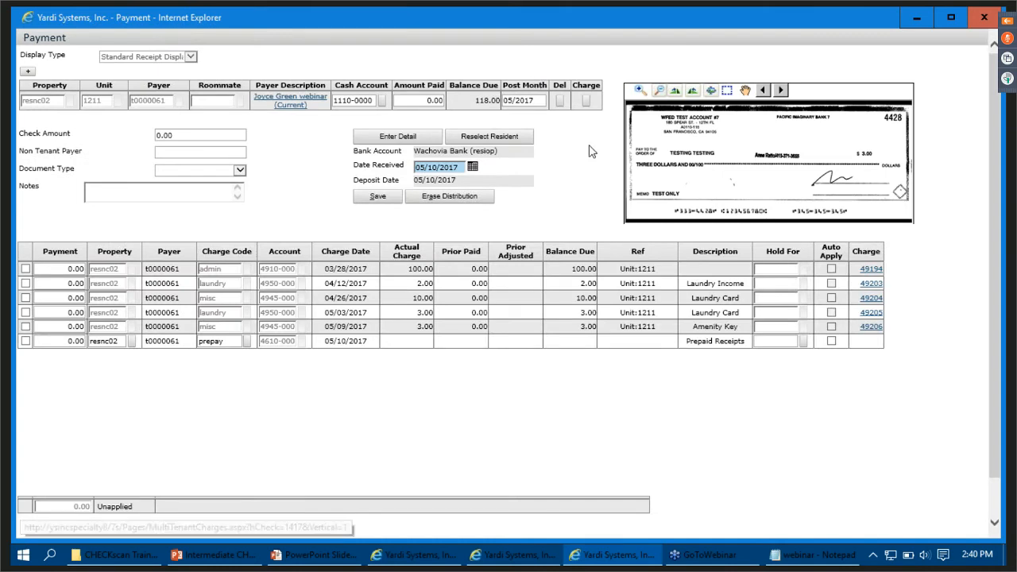
# - Start a new charge for the payer with an amount of 3.00 and the charge code misc (Miscellaneous)
pyautogui.click(586, 103)
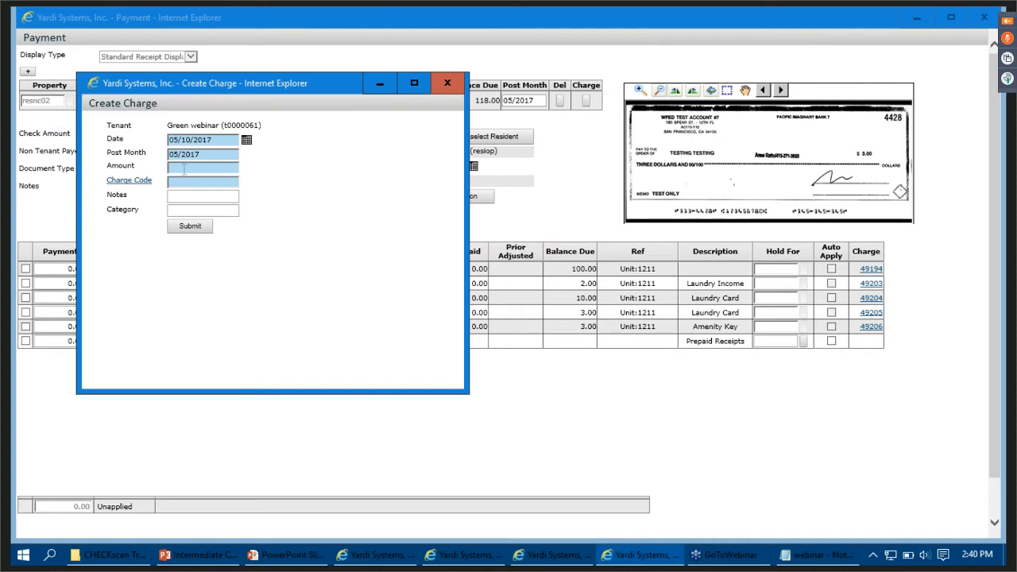
pyautogui.write('3.00amenity')
pyautogui.press('BackSpace')
pyautogui.press('BackSpace')
pyautogui.press('BackSpace')
pyautogui.press('BackSpace')
pyautogui.press('BackSpace')
pyautogui.press('BackSpace')
pyautogui.press('BackSpace')
pyautogui.write('am')
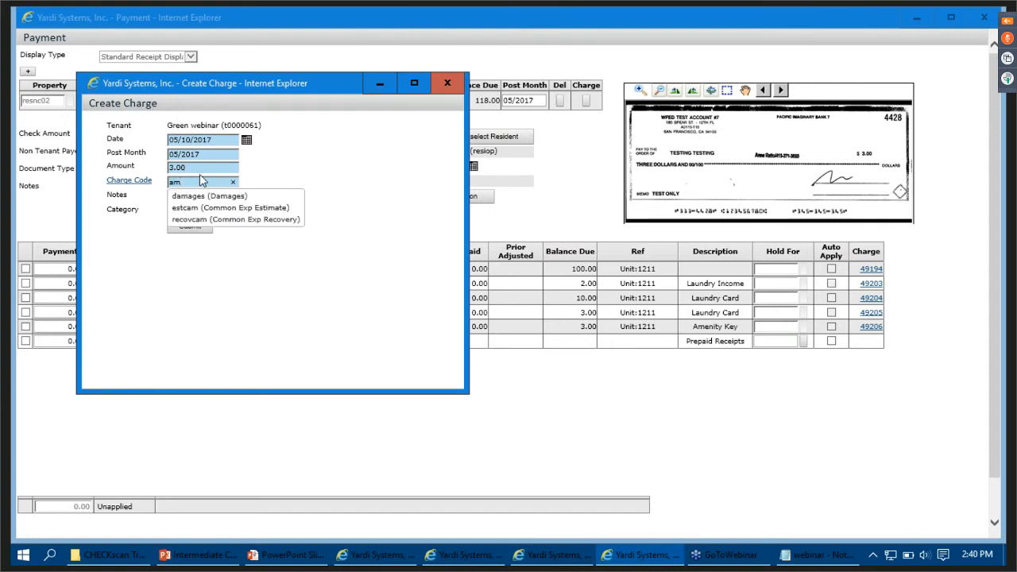
pyautogui.press('BackSpace')
pyautogui.press('BackSpace')
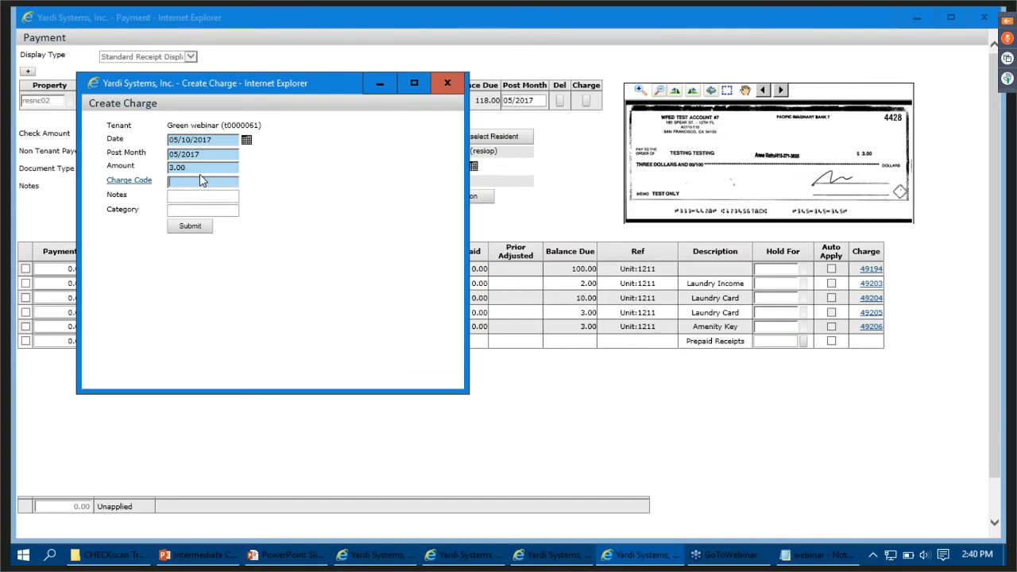
pyautogui.write('Mis')
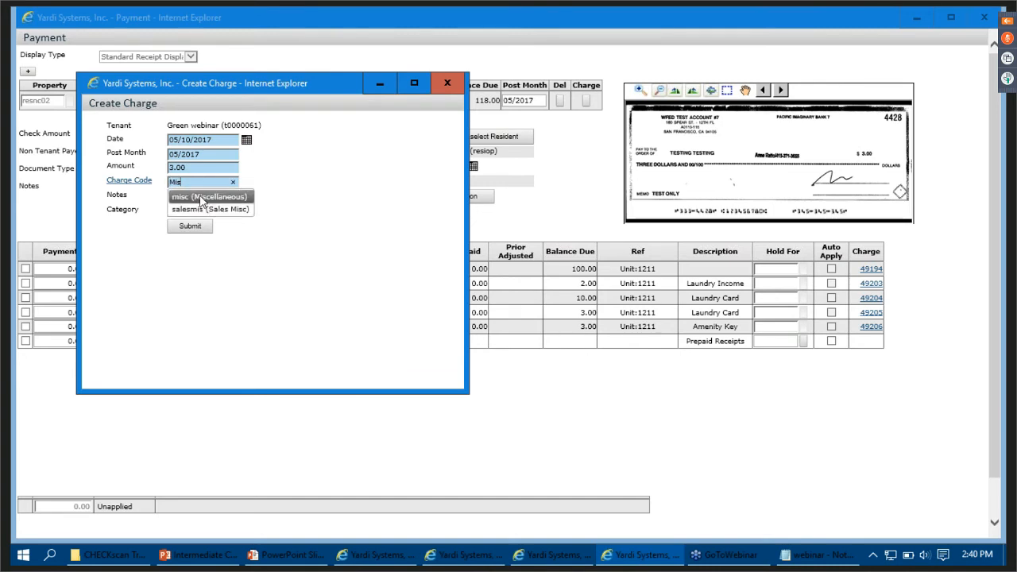
pyautogui.click(204, 196)
# - Submit the new charge with the note "Amenity Card" and reload the payer's open charges
pyautogui.write('A')
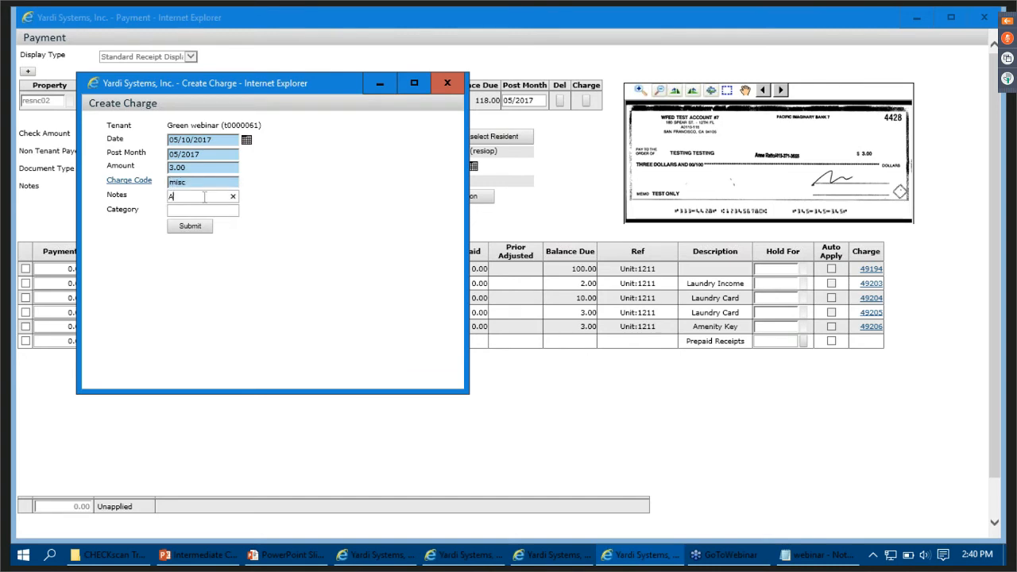
pyautogui.write('menity Card')
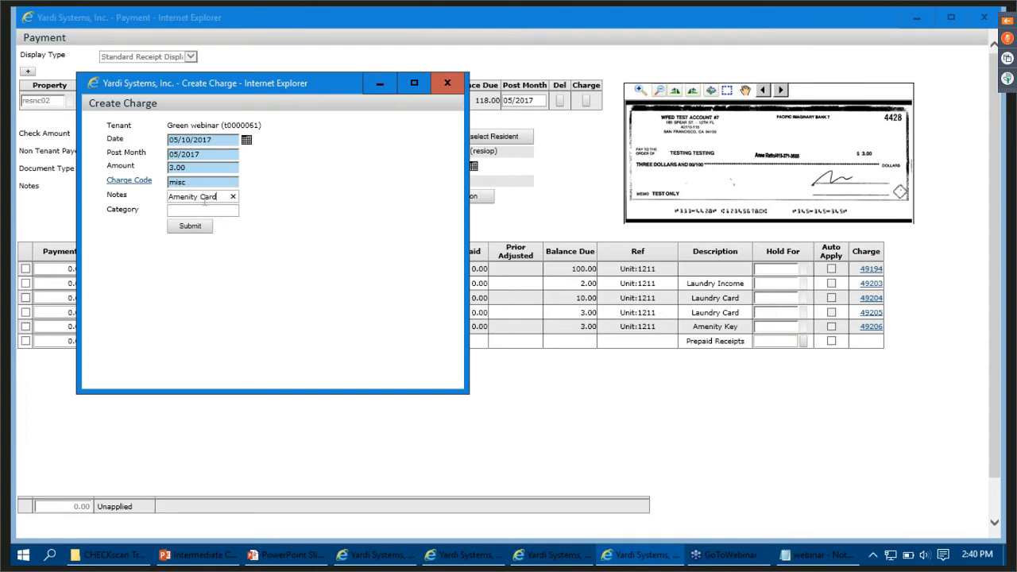
pyautogui.click(191, 226)
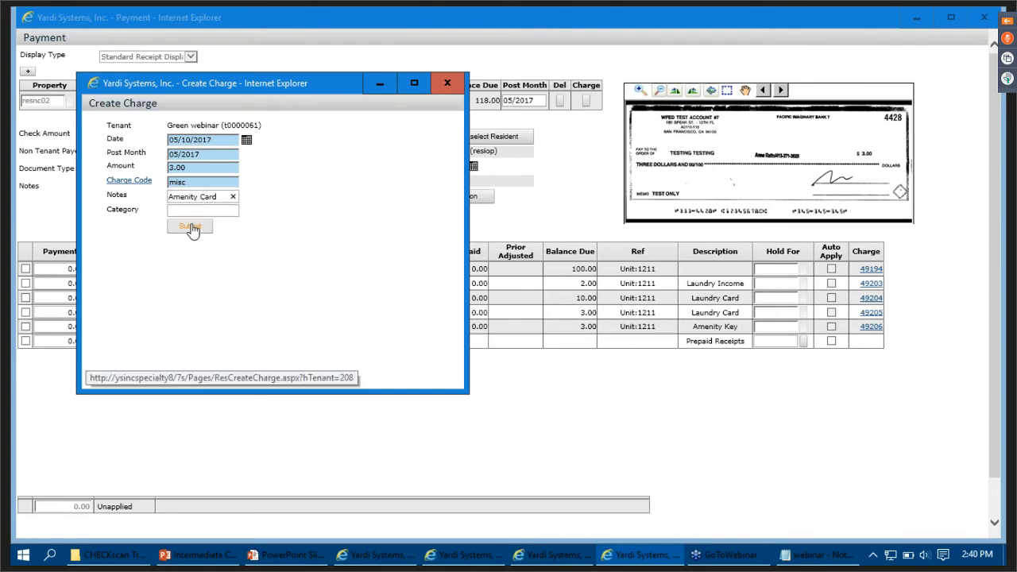
pyautogui.click(191, 227)
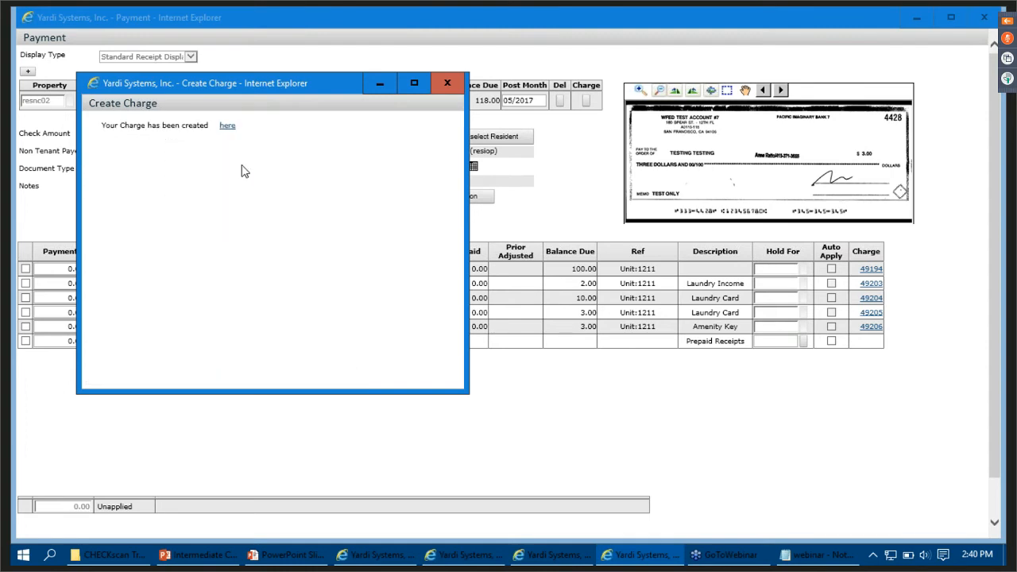
pyautogui.click(445, 83)
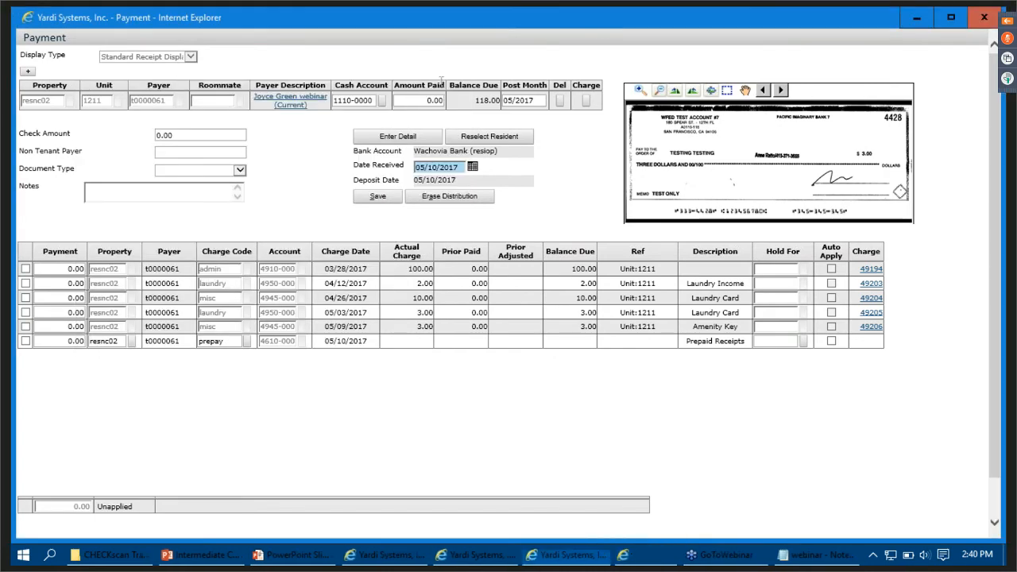
pyautogui.click(388, 136)
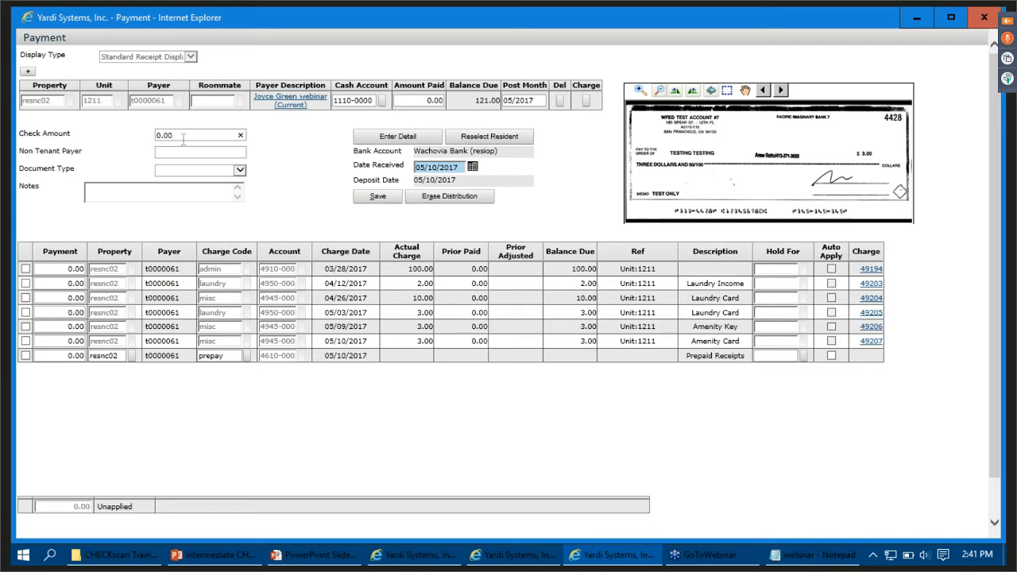
# - Set the check amount of check 333-4428 to 3.00
pyautogui.press('BackSpace')
pyautogui.press('BackSpace')
pyautogui.press('BackSpace')
pyautogui.press('BackSpace')
pyautogui.write('3.00')
# - Apply 1.00 of the payment to the 05/10/2017 Amenity Card charge
pyautogui.click(26, 343)
pyautogui.click(26, 286)
pyautogui.click(26, 342)
pyautogui.click(61, 341)
pyautogui.write('1.00')
pyautogui.click(117, 502)
# - Apply 1.00 each to the 04/12/2017 Laundry Income and 05/03/2017 Laundry Card charges, and try to save the payment
pyautogui.click(47, 283)
pyautogui.write('1')
pyautogui.click(60, 312)
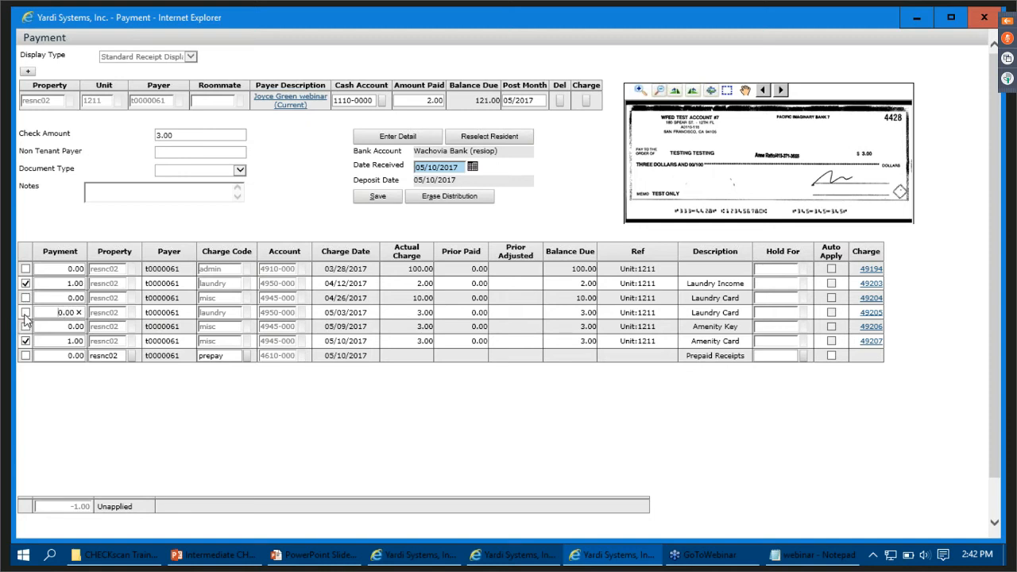
pyautogui.write('1.')
pyautogui.press('Delete')
pyautogui.press('Delete')
pyautogui.click(25, 314)
pyautogui.click(25, 313)
pyautogui.click(359, 198)
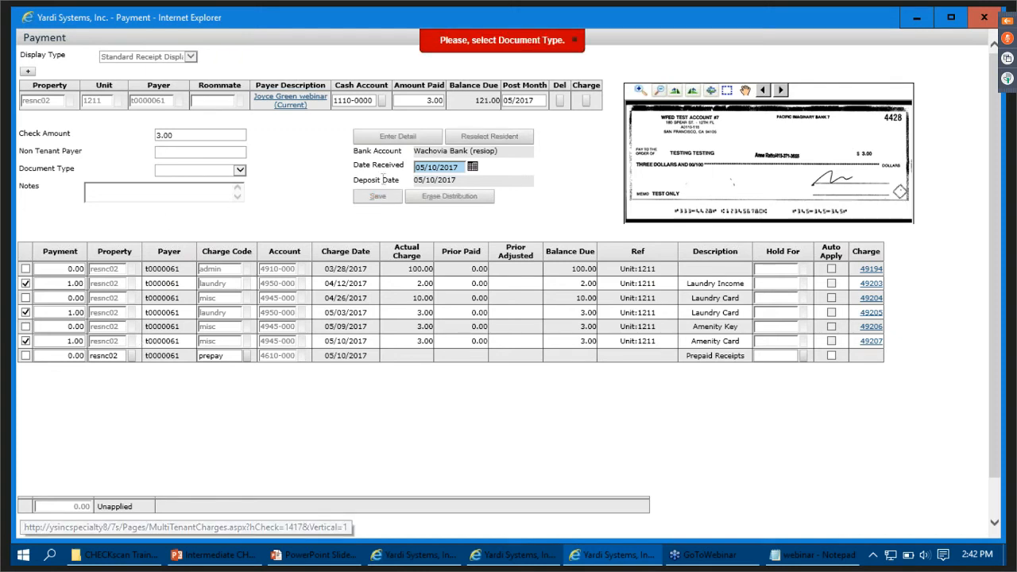
# - Set the payment's document type to Commercial Check and save the payment
pyautogui.click(203, 178)
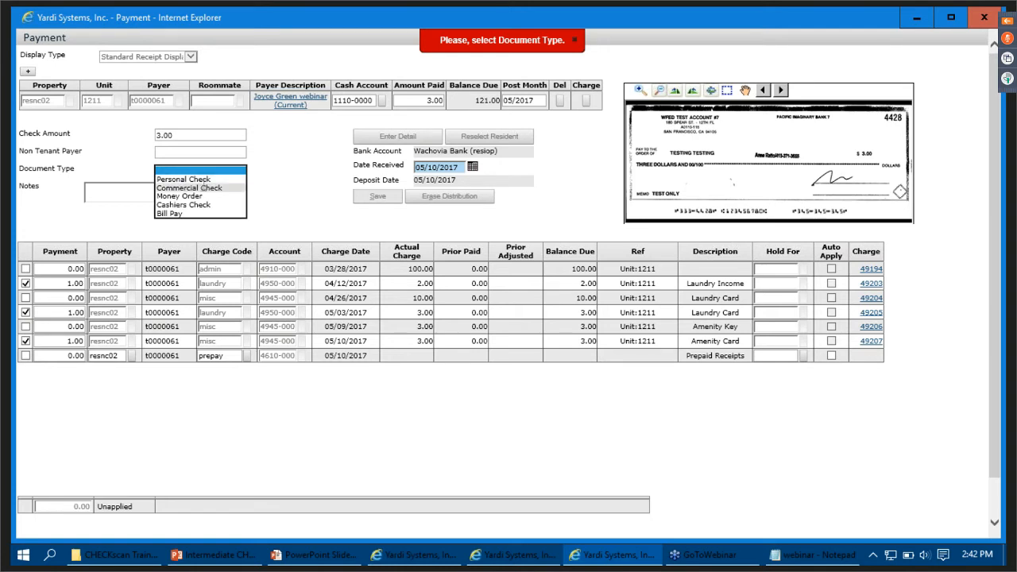
pyautogui.click(179, 188)
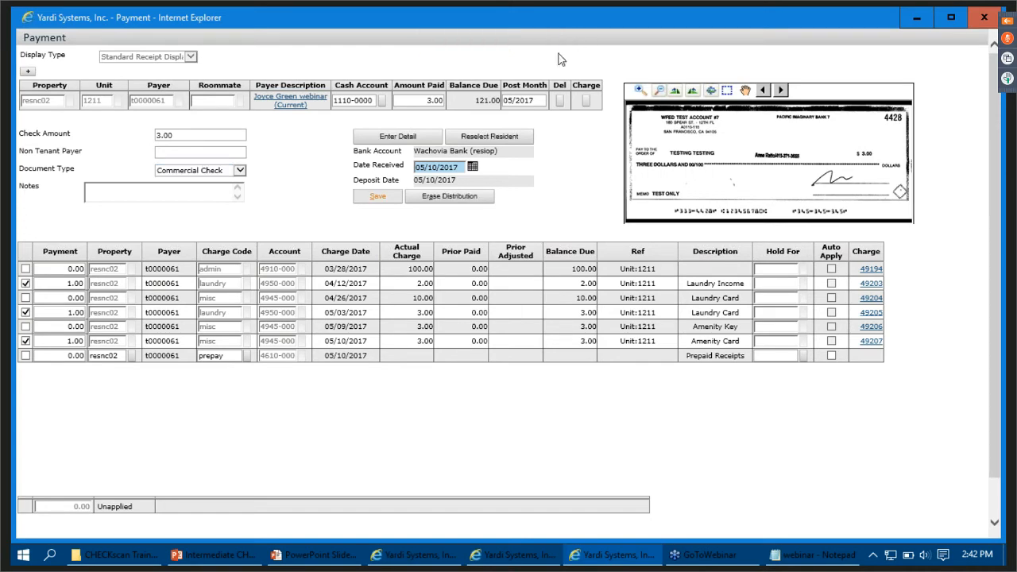
pyautogui.click(378, 197)
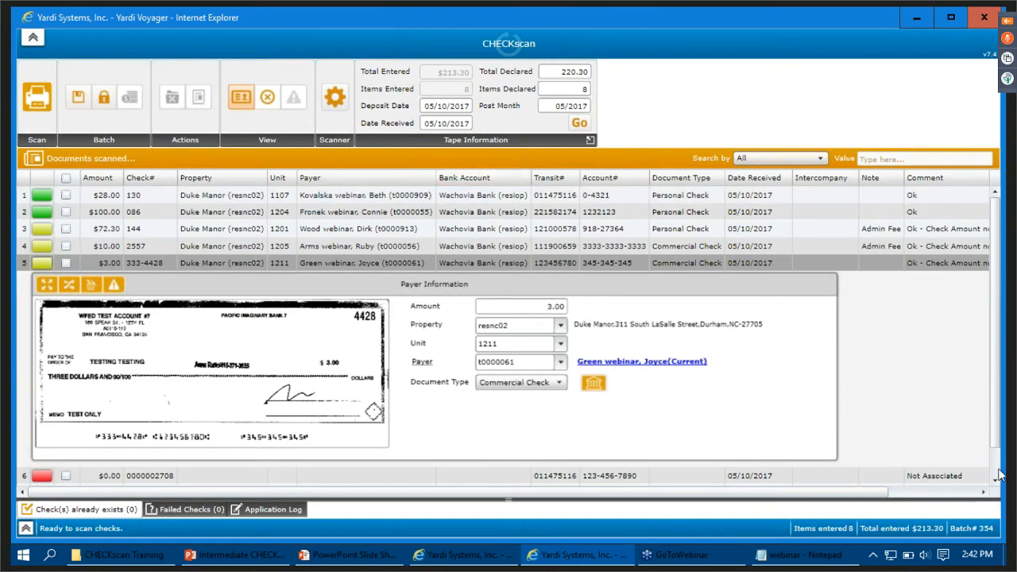
pyautogui.click(996, 478)
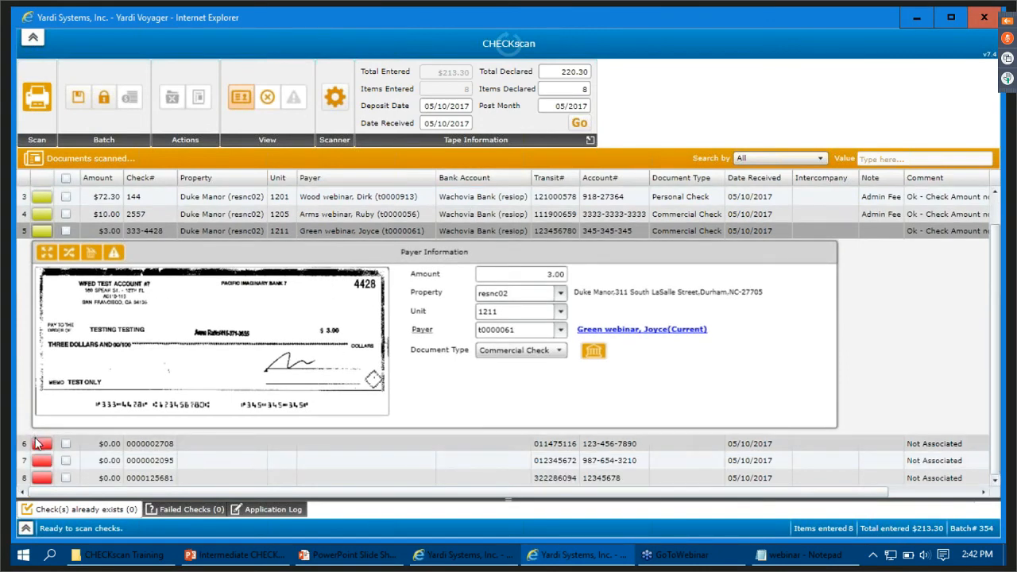
pyautogui.click(216, 448)
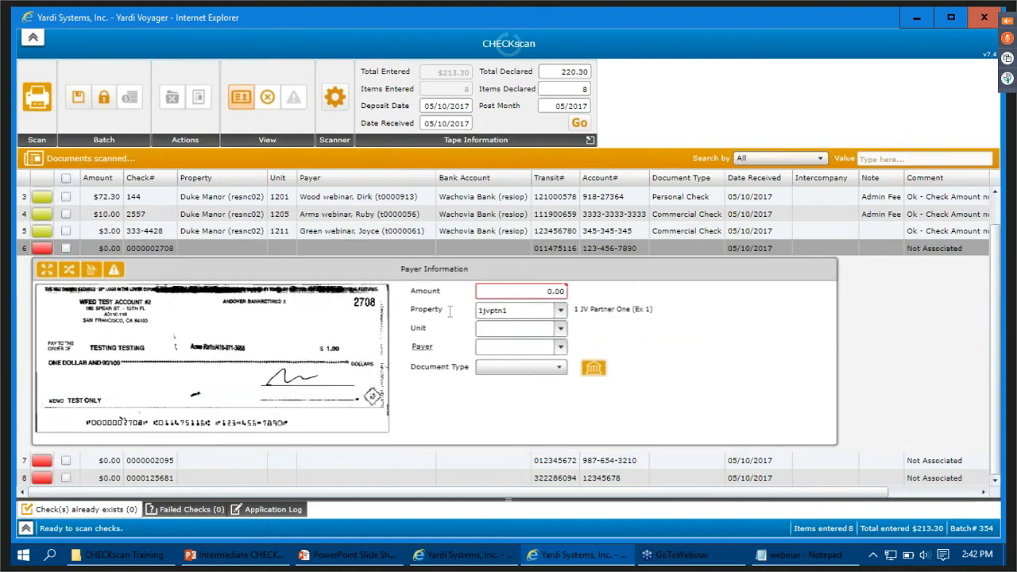
pyautogui.click(524, 291)
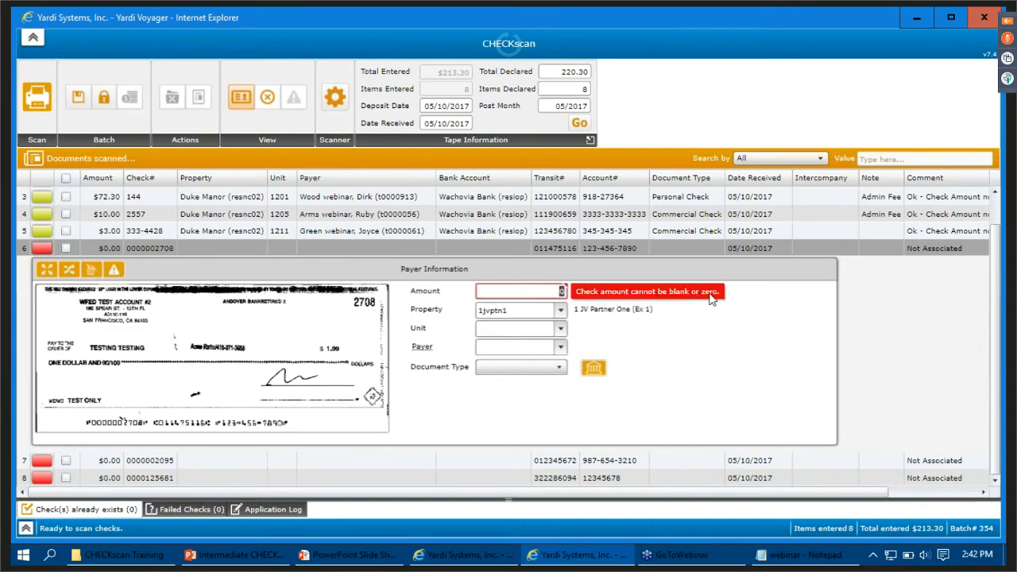
pyautogui.write('1')
pyautogui.press('Tab')
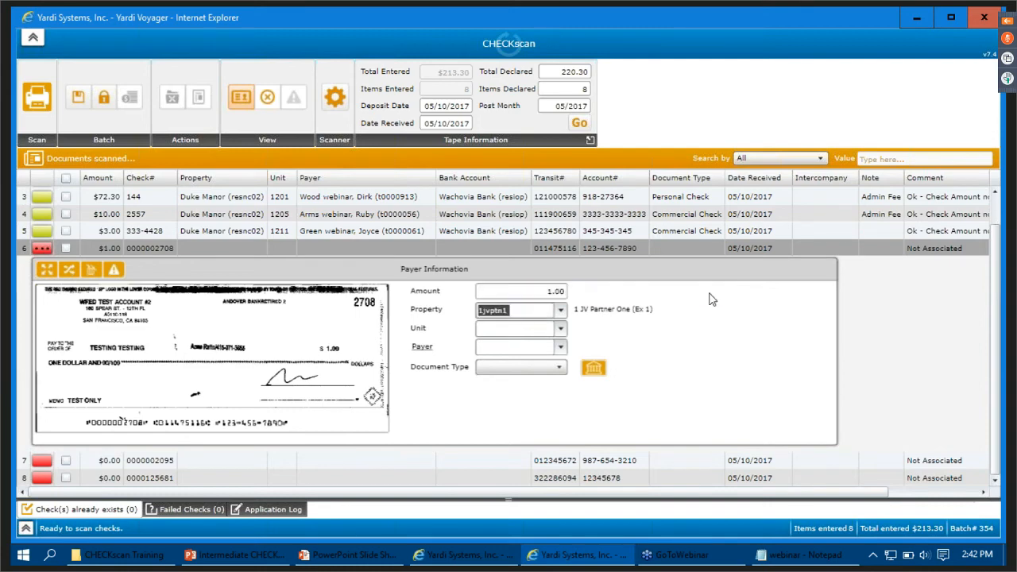
pyautogui.press('BackSpace')
pyautogui.write('res')
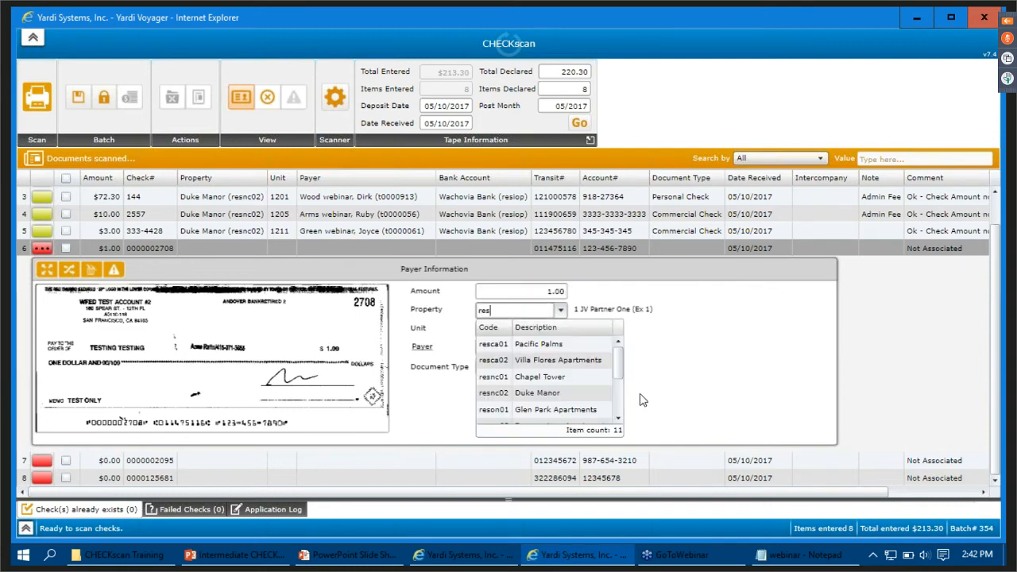
pyautogui.click(588, 395)
pyautogui.click(513, 347)
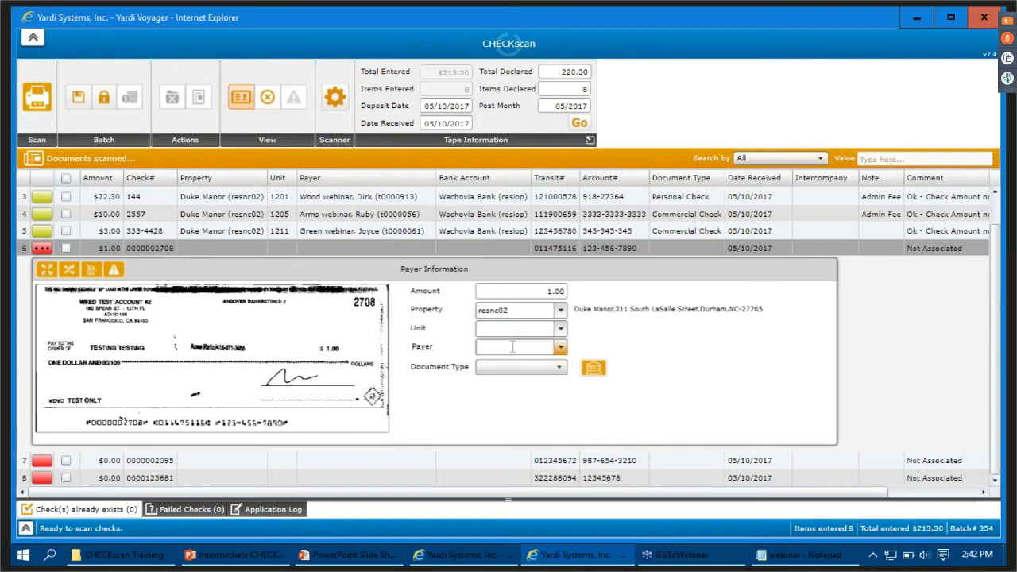
pyautogui.write('t')
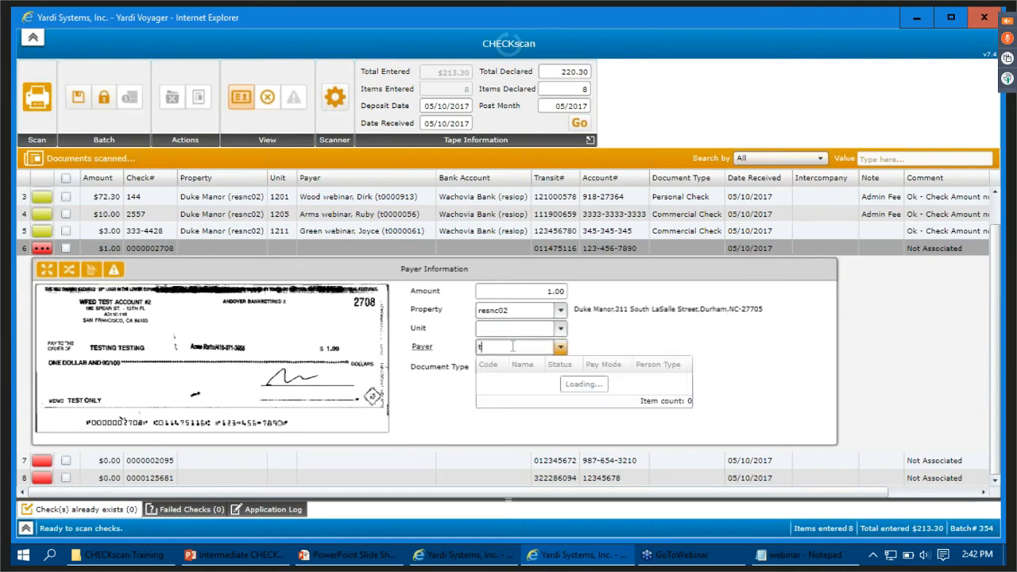
pyautogui.write('0000905')
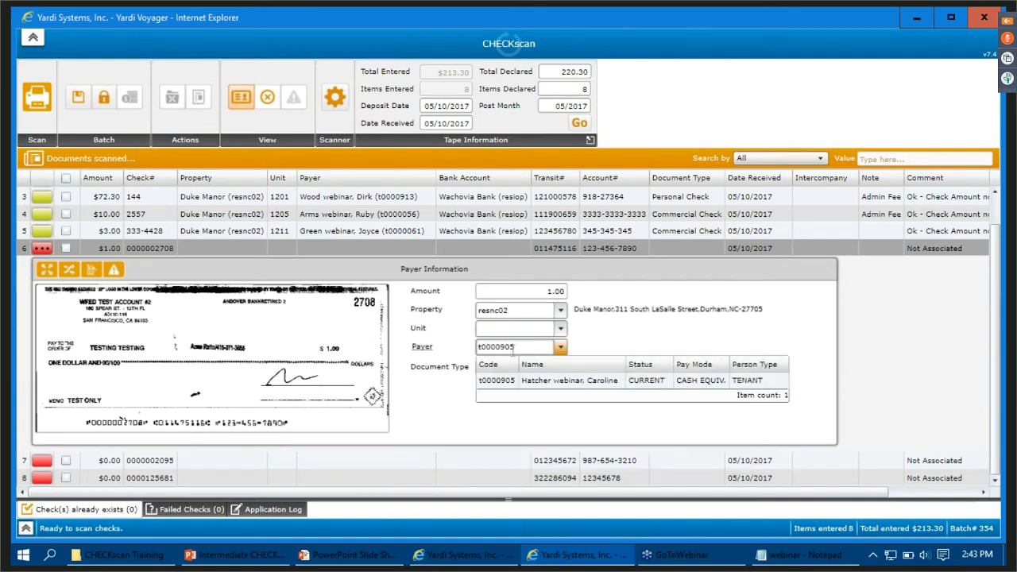
pyautogui.click(528, 381)
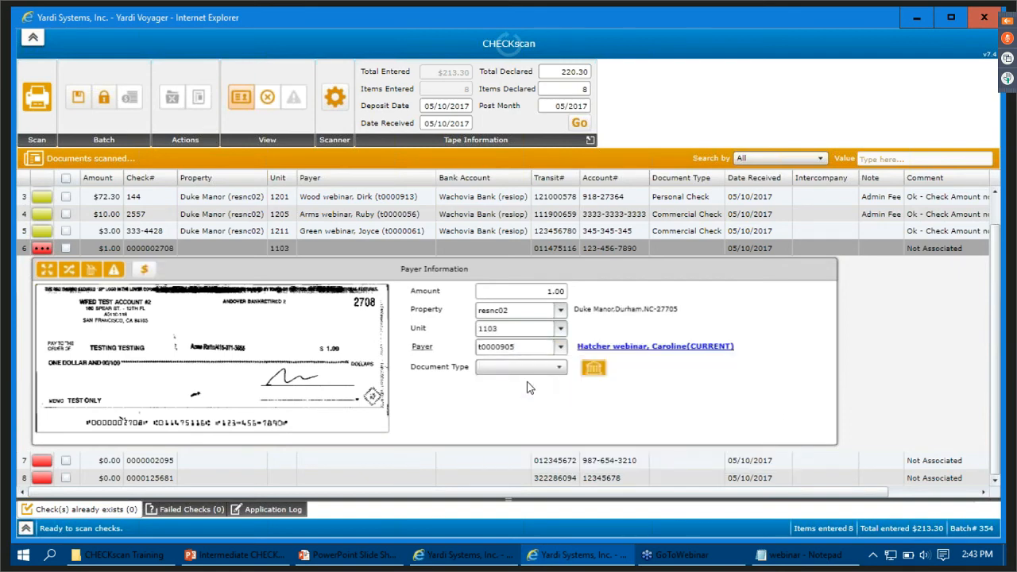
pyautogui.click(526, 368)
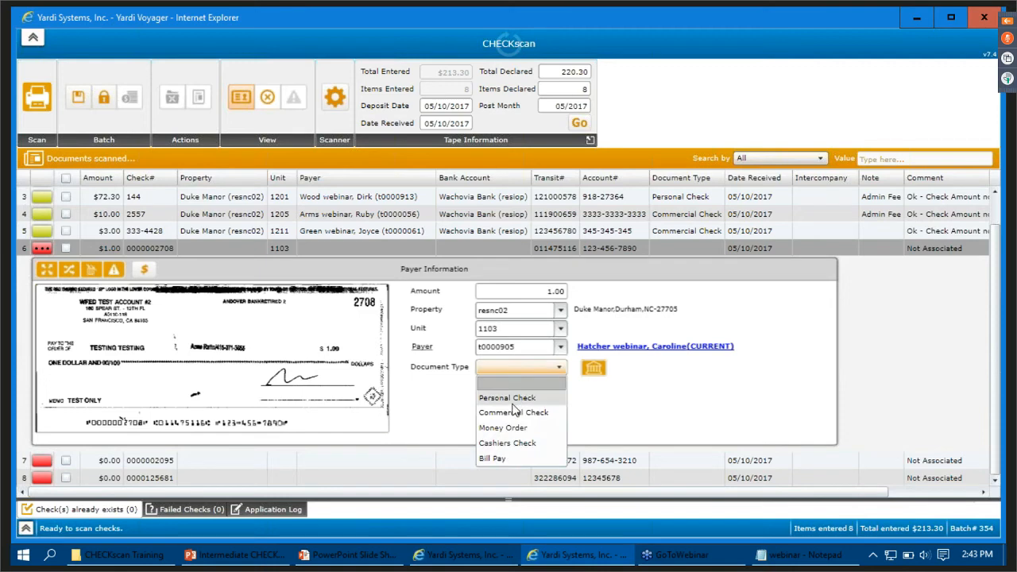
pyautogui.click(512, 405)
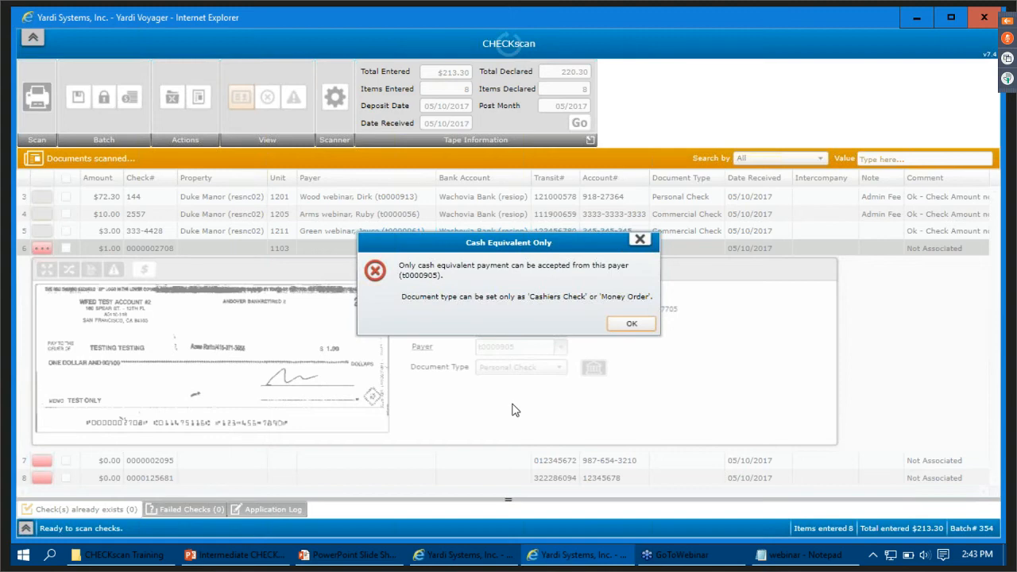
pyautogui.click(632, 325)
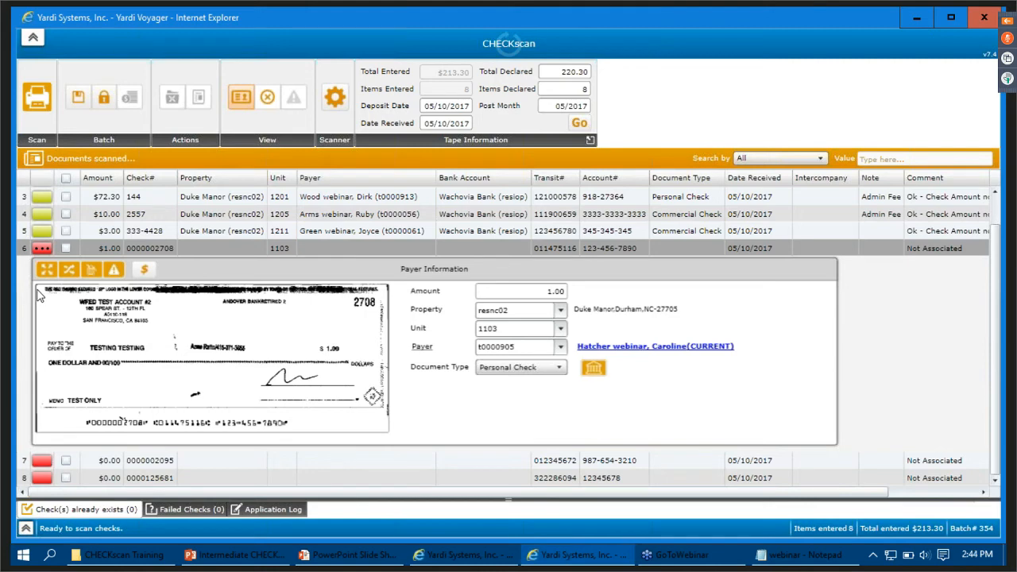
pyautogui.click(66, 248)
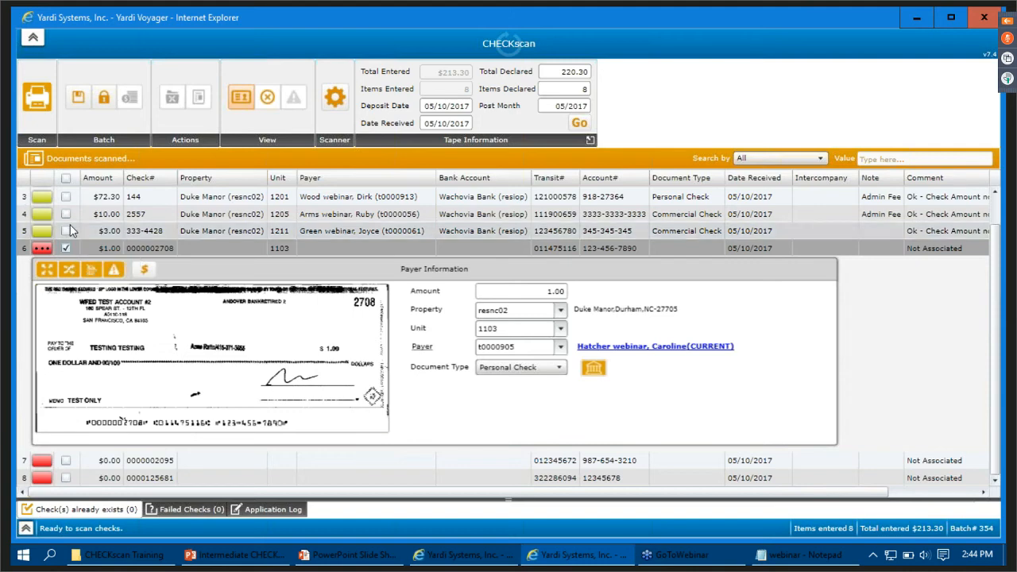
pyautogui.click(77, 104)
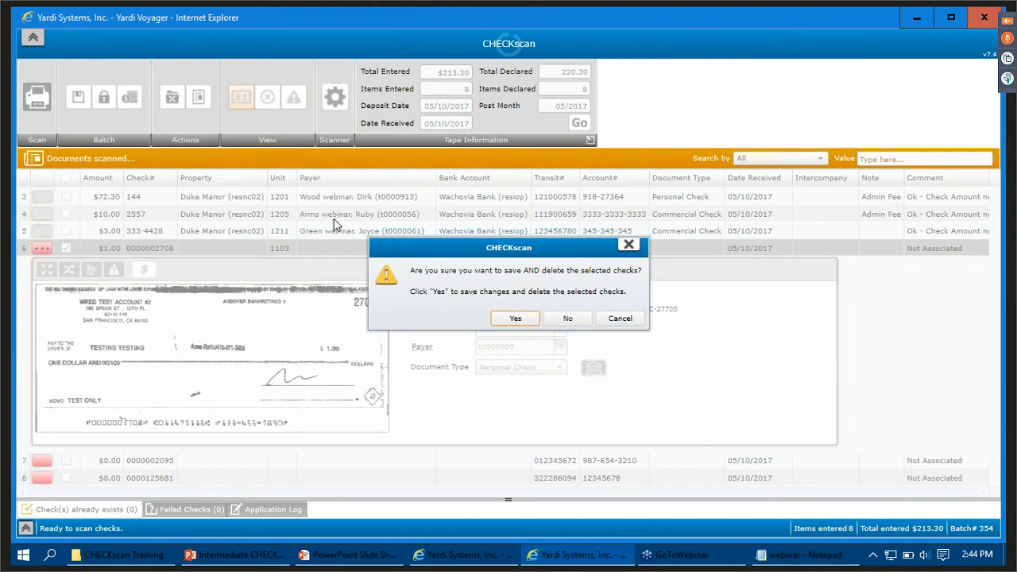
pyautogui.click(512, 319)
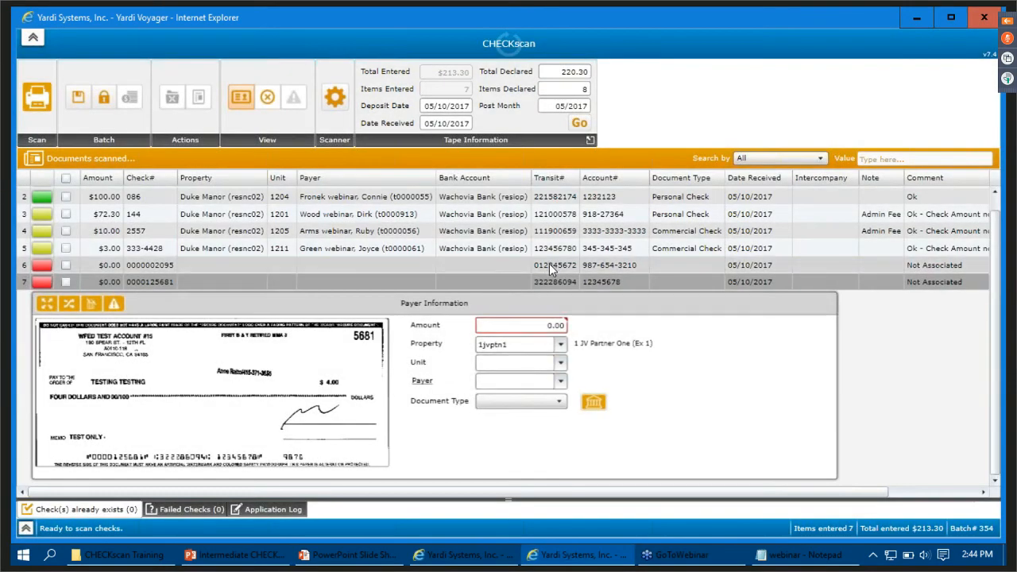
pyautogui.click(549, 264)
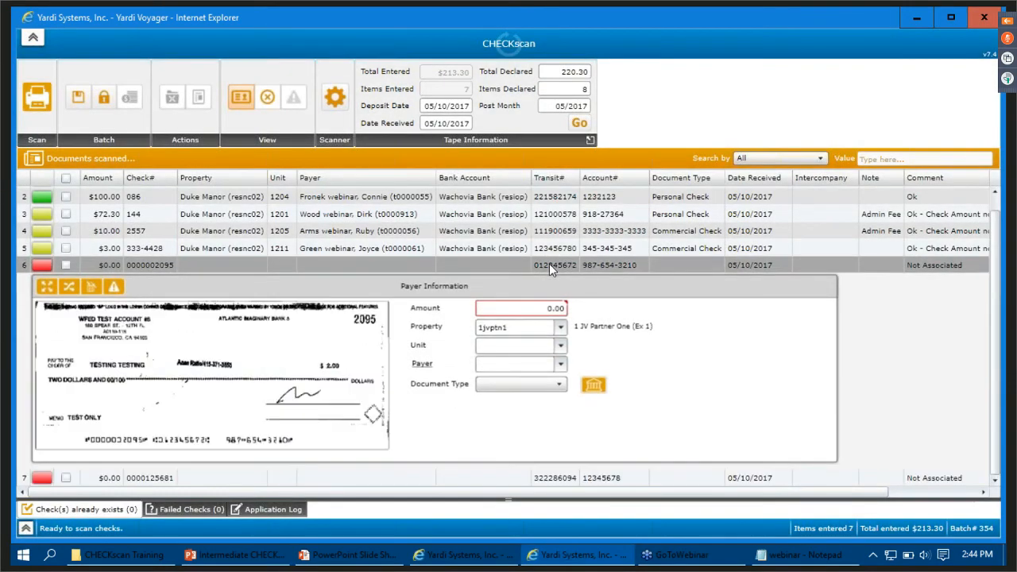
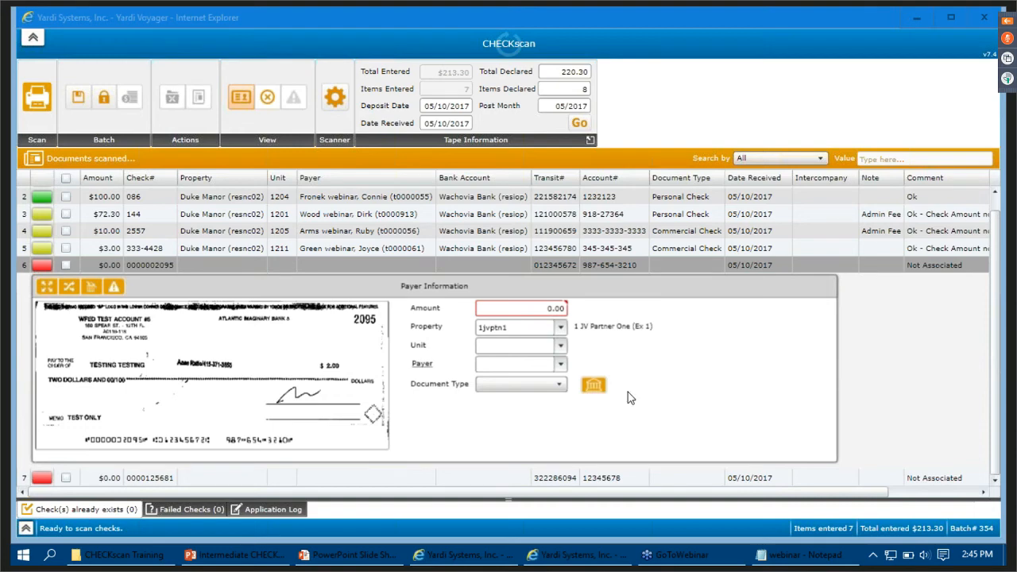
pyautogui.click(42, 273)
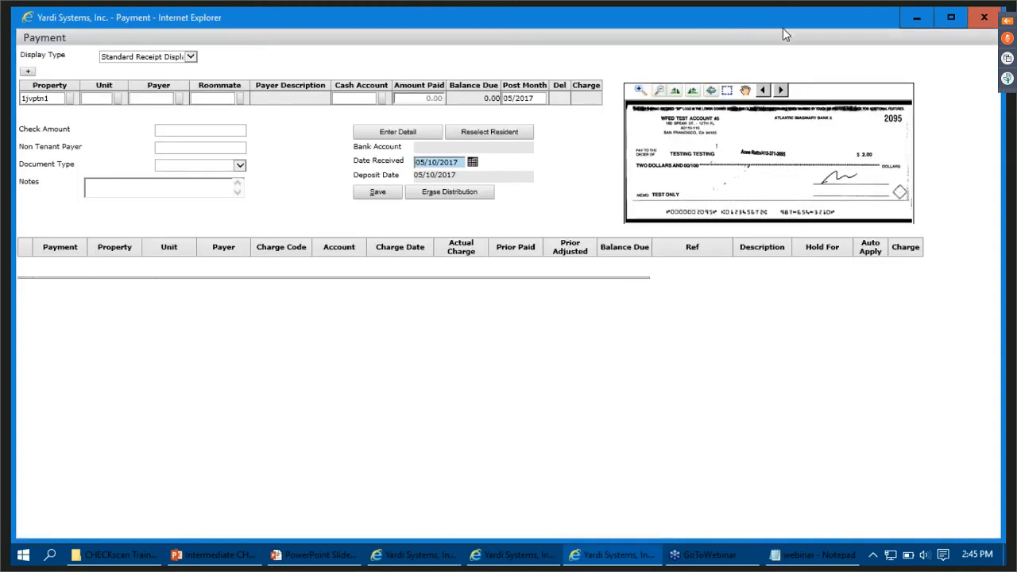
pyautogui.click(160, 63)
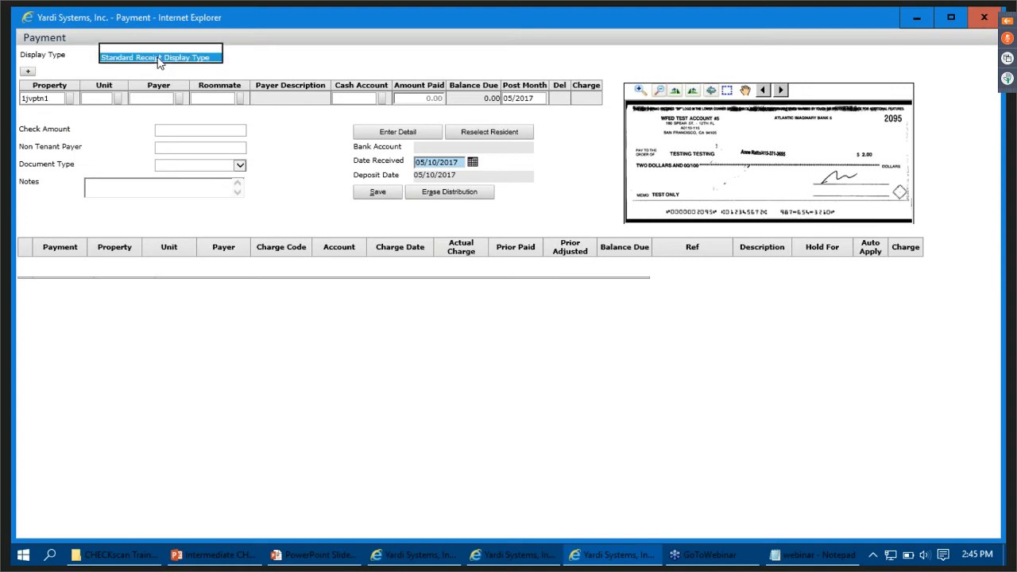
pyautogui.click(160, 64)
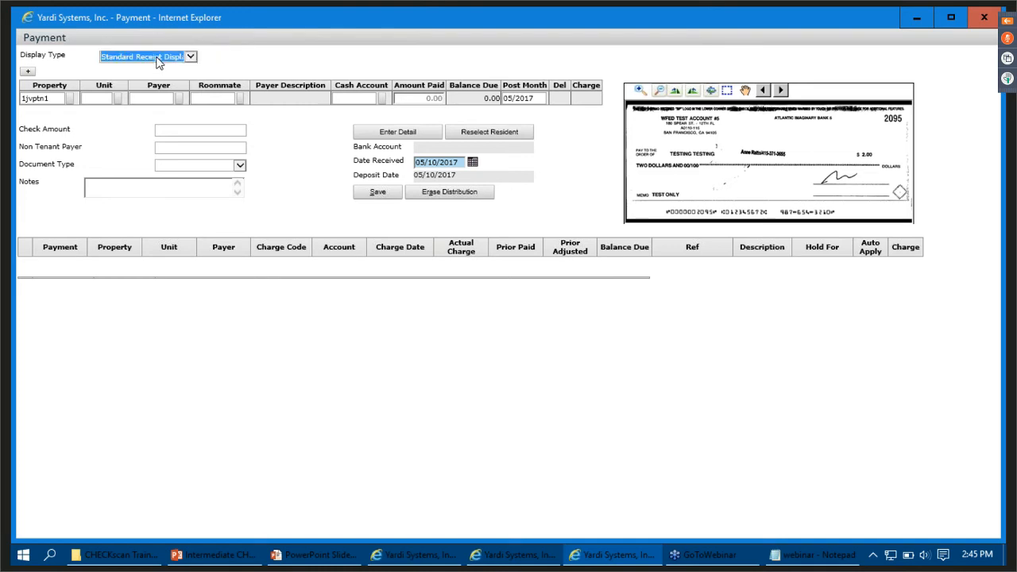
pyautogui.click(160, 64)
pyautogui.click(158, 55)
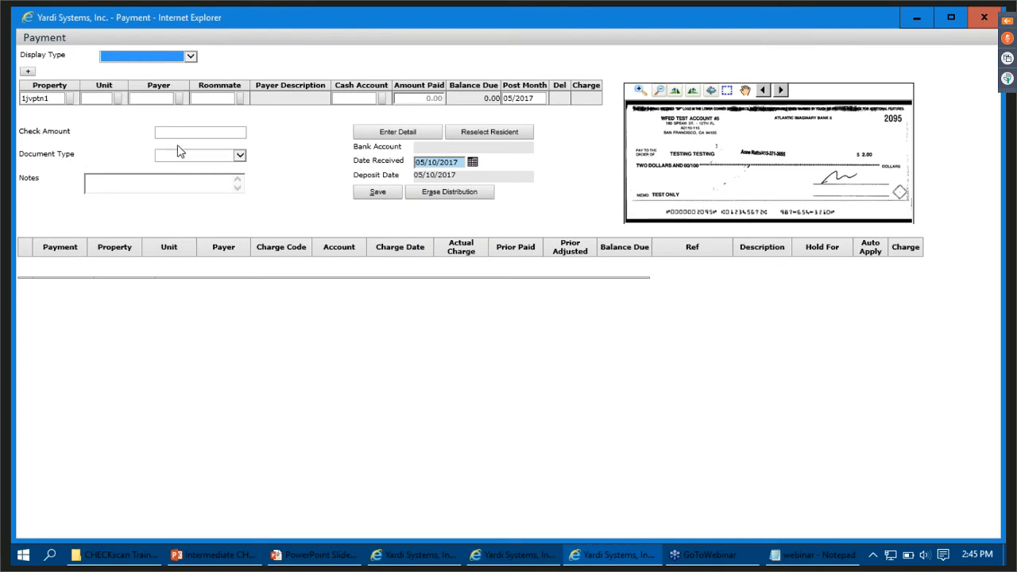
pyautogui.click(163, 57)
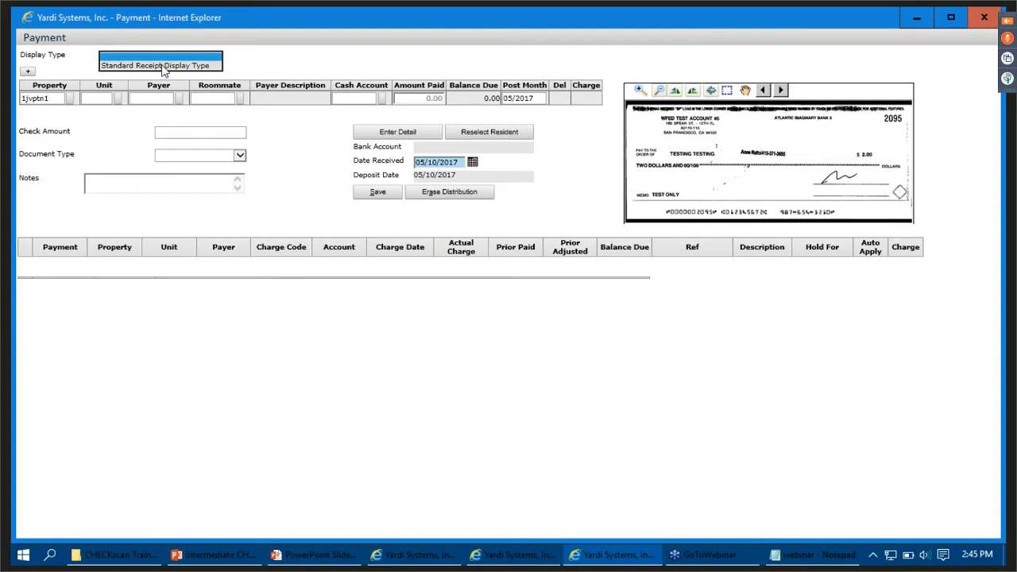
pyautogui.click(162, 66)
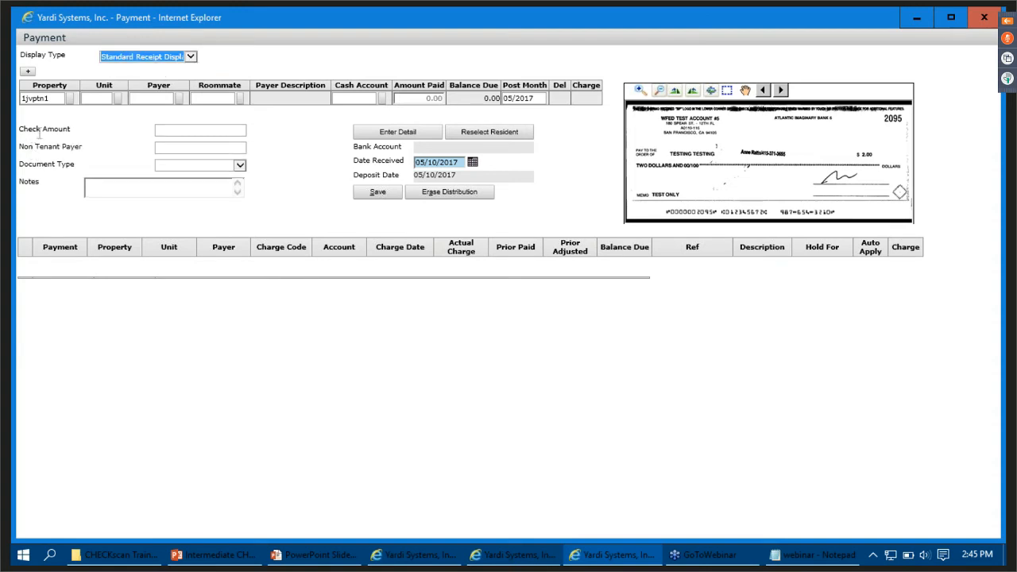
# - Set the property of the check 2095 payment to resnc02 (Duke Manor)
pyautogui.click(57, 99)
pyautogui.press('BackSpace')
pyautogui.press('BackSpace')
pyautogui.press('BackSpace')
pyautogui.press('BackSpace')
pyautogui.press('BackSpace')
pyautogui.press('BackSpace')
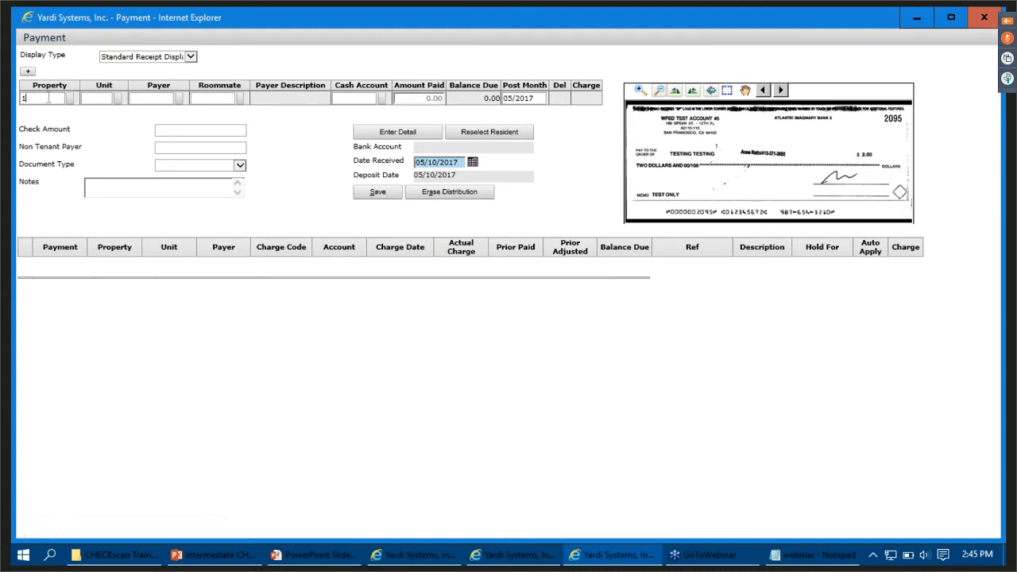
pyautogui.press('BackSpace')
pyautogui.write('resnc')
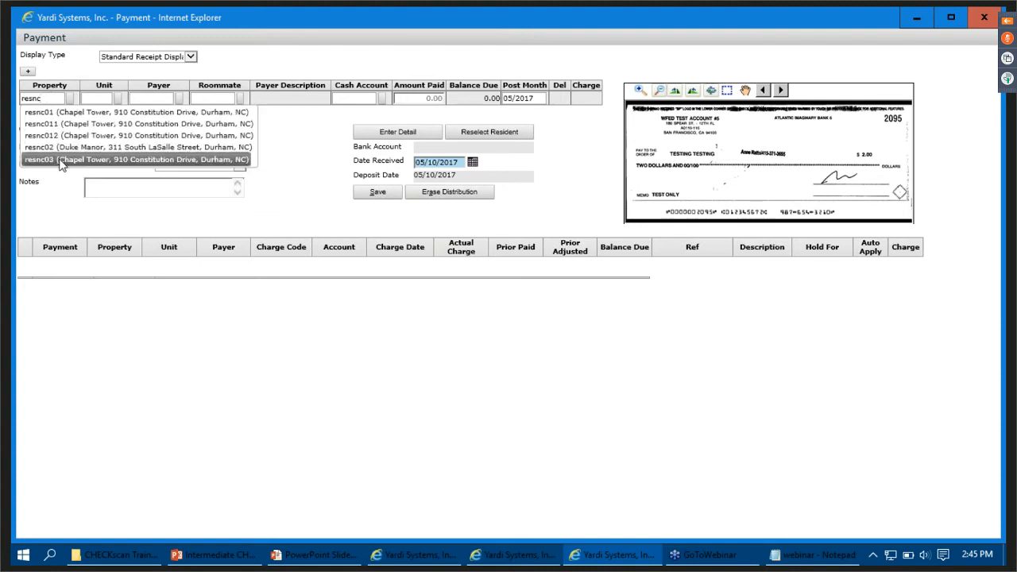
pyautogui.click(62, 147)
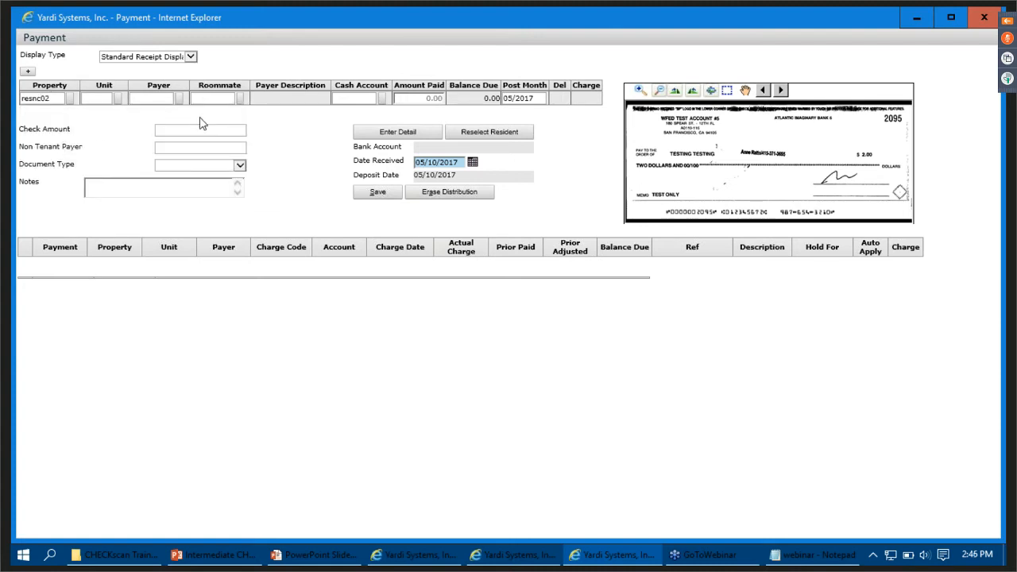
# - Enter ABC Vending as the non-tenant payer and 2.00 as the check amount, declining to change the distribution
pyautogui.click(196, 147)
pyautogui.write('ABC Vending')
pyautogui.click(238, 129)
pyautogui.write('2.00')
pyautogui.press('Tab')
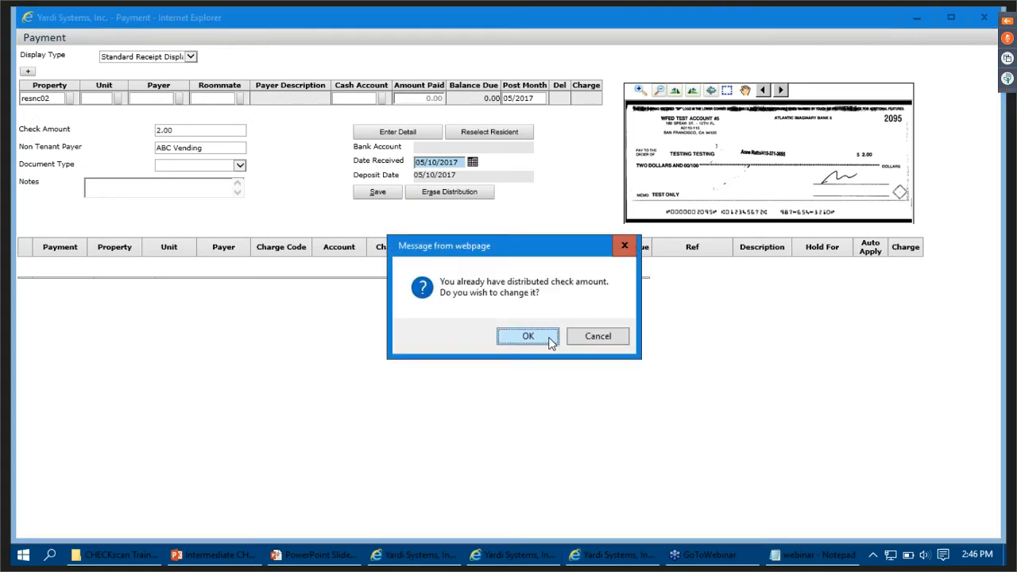
pyautogui.click(602, 336)
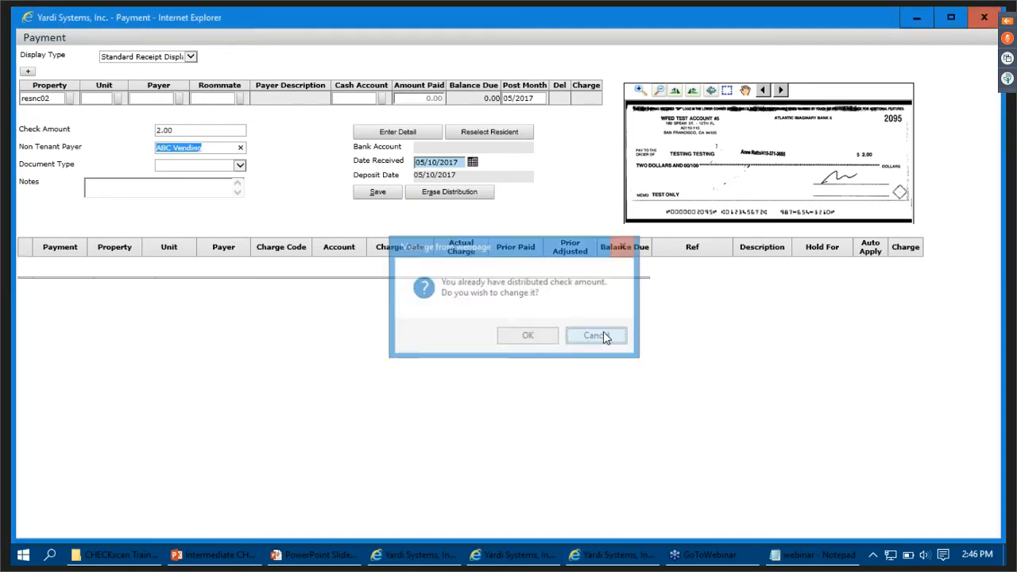
# - Set the document type to Commercial Check and enter the note "Vending Income"
pyautogui.click(186, 165)
pyautogui.click(196, 182)
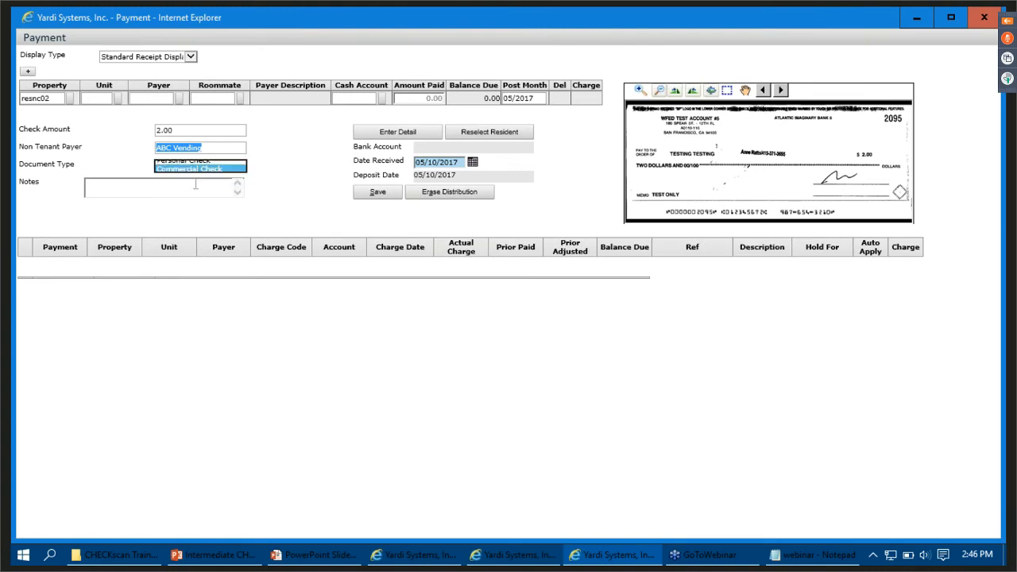
pyautogui.click(195, 187)
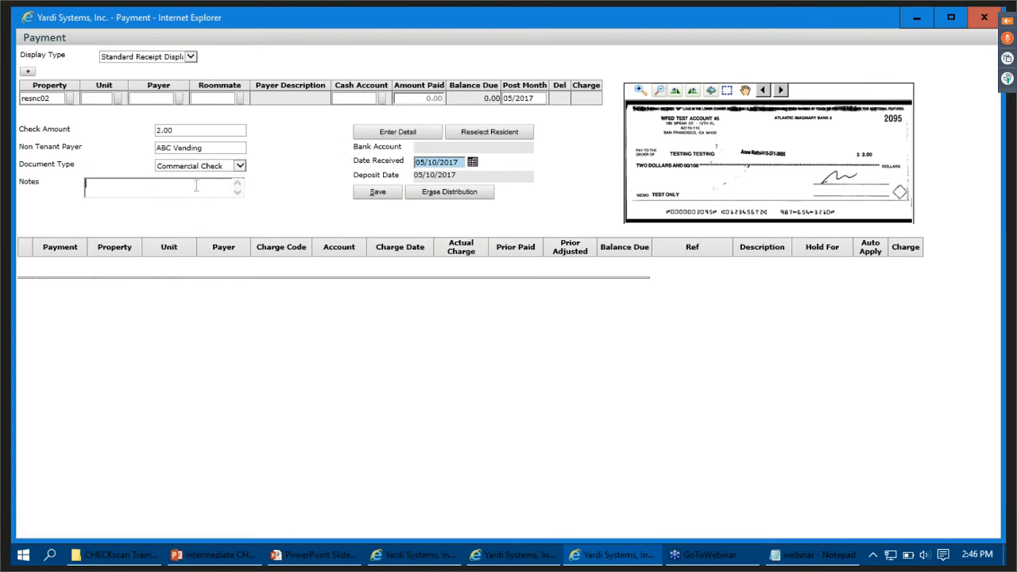
pyautogui.write('Vending Income')
# - Enter the payment detail with the charge code vending (Vending Income) and save the payment
pyautogui.click(410, 134)
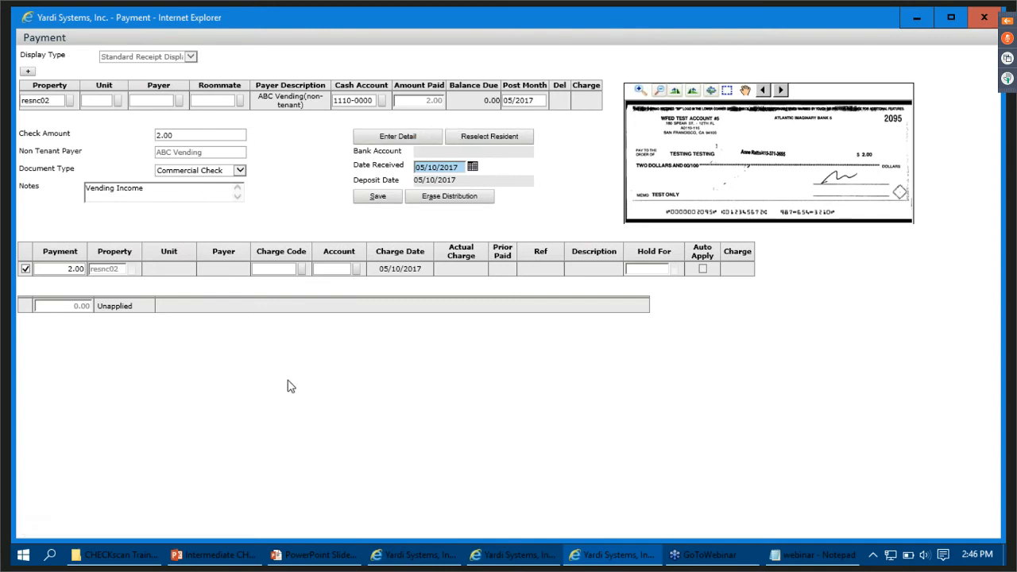
pyautogui.click(301, 271)
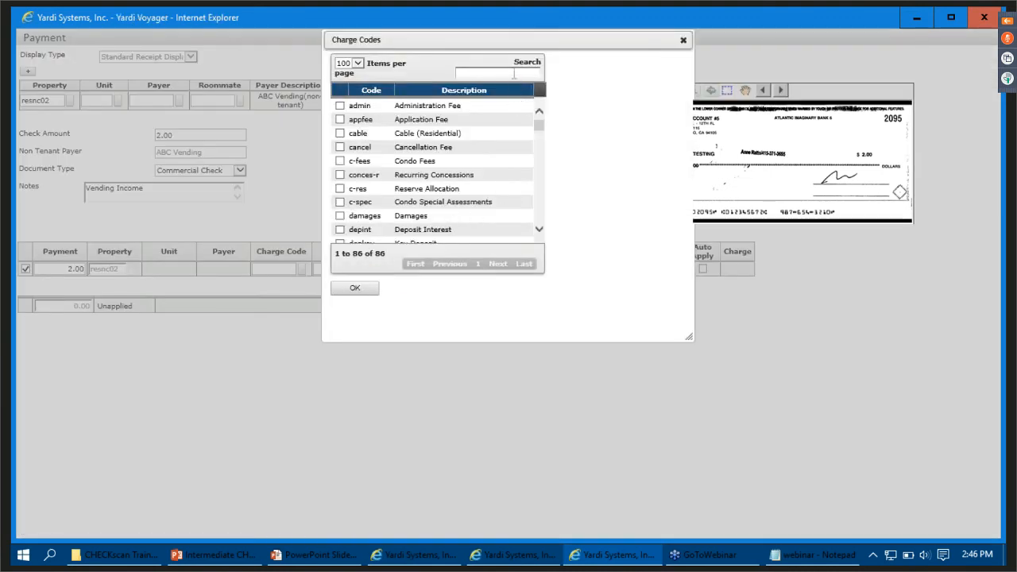
pyautogui.write('Vendin')
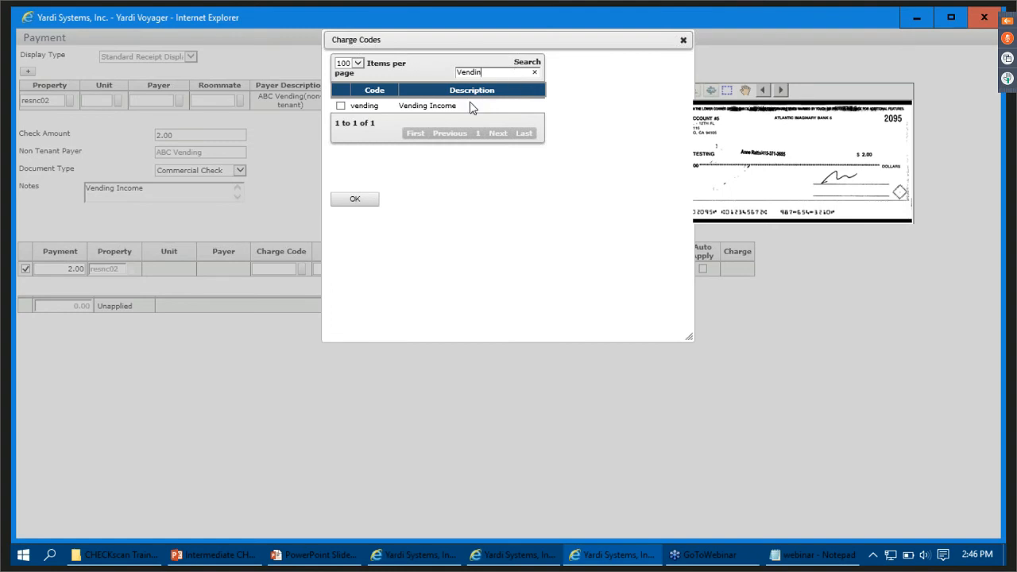
pyautogui.click(471, 107)
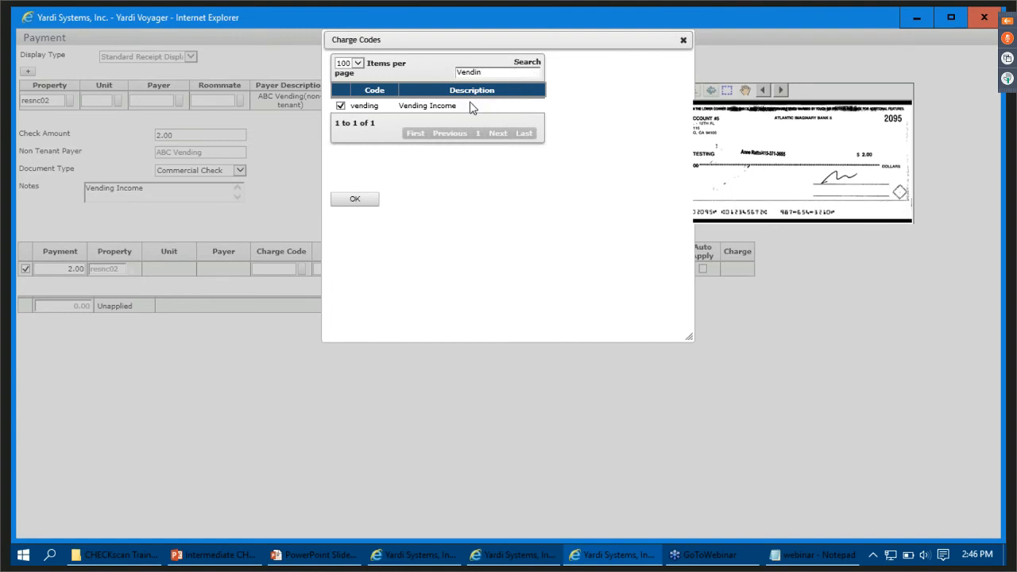
pyautogui.click(356, 199)
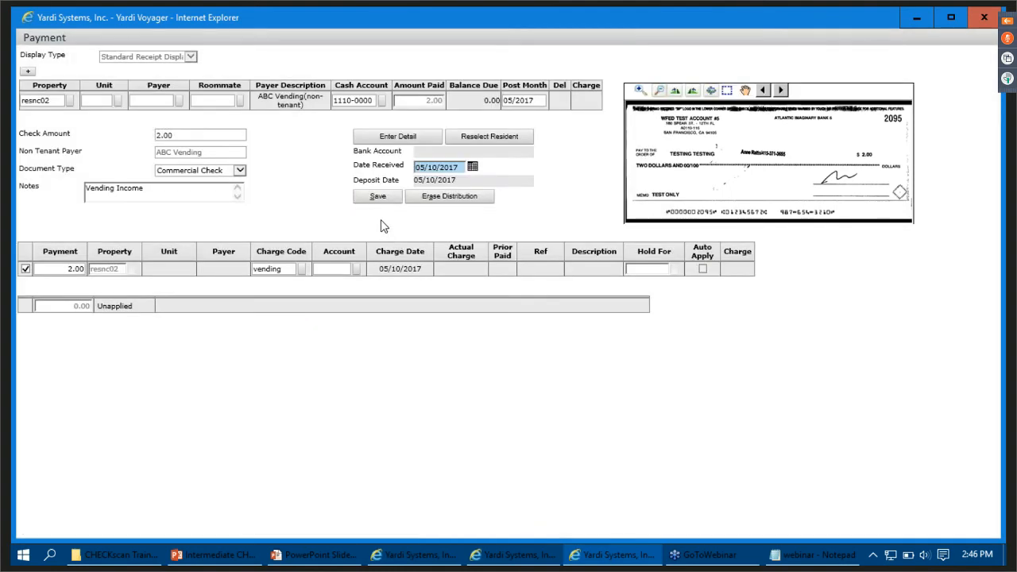
pyautogui.click(389, 200)
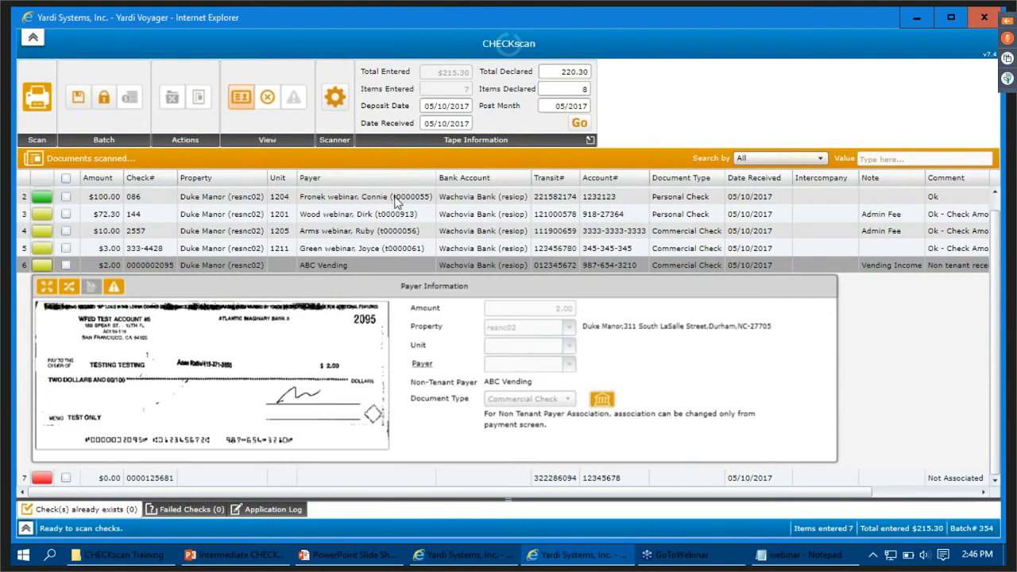
pyautogui.click(592, 480)
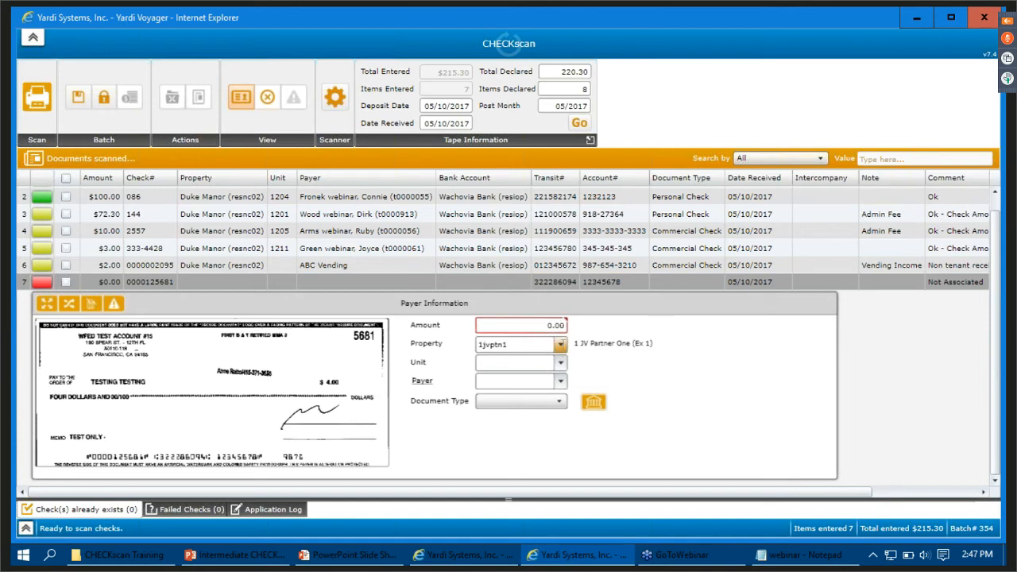
pyautogui.click(537, 328)
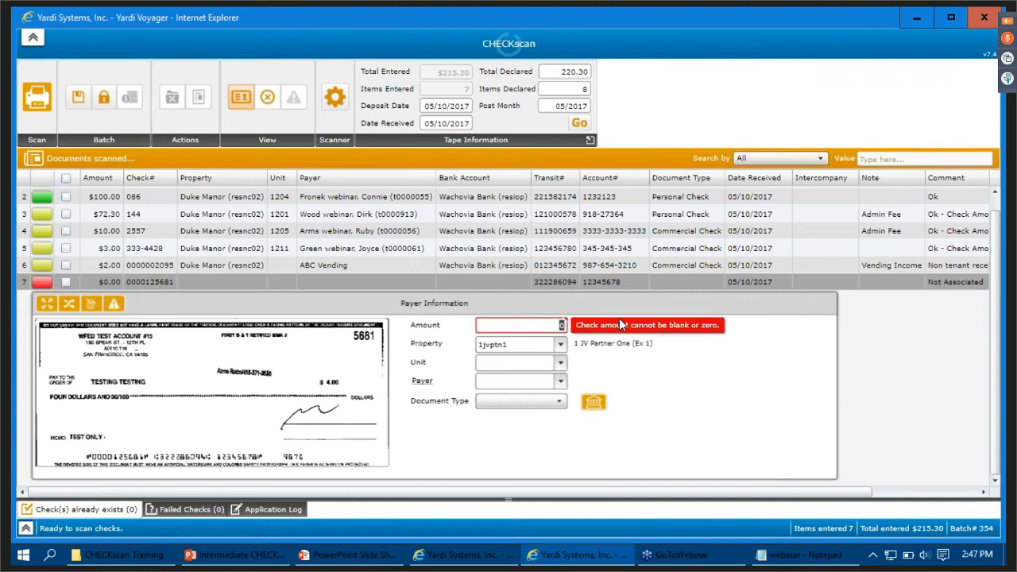
pyautogui.write('4.00')
pyautogui.press('Tab')
pyautogui.write('res')
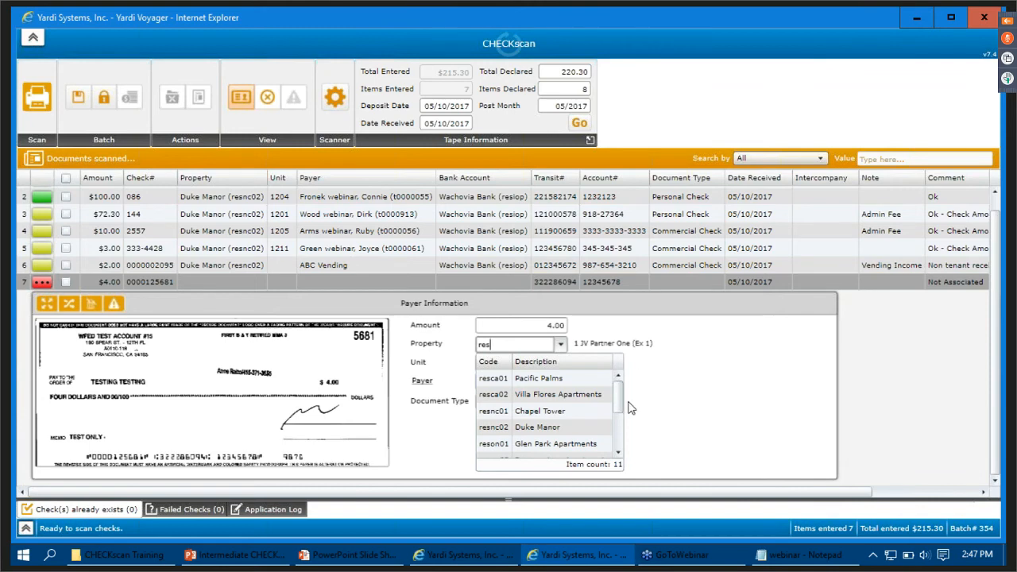
pyautogui.click(553, 430)
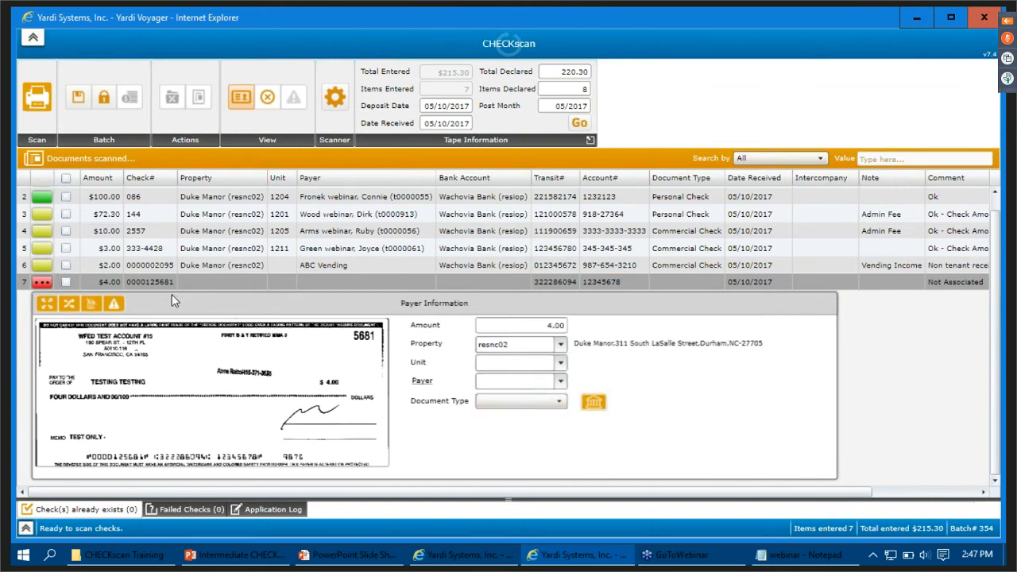
pyautogui.click(46, 285)
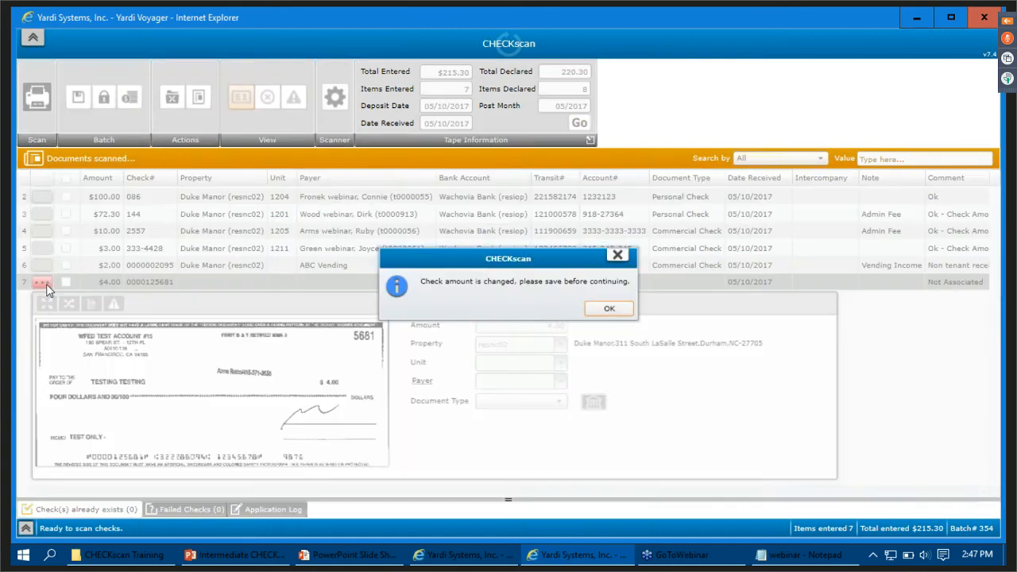
pyautogui.click(608, 312)
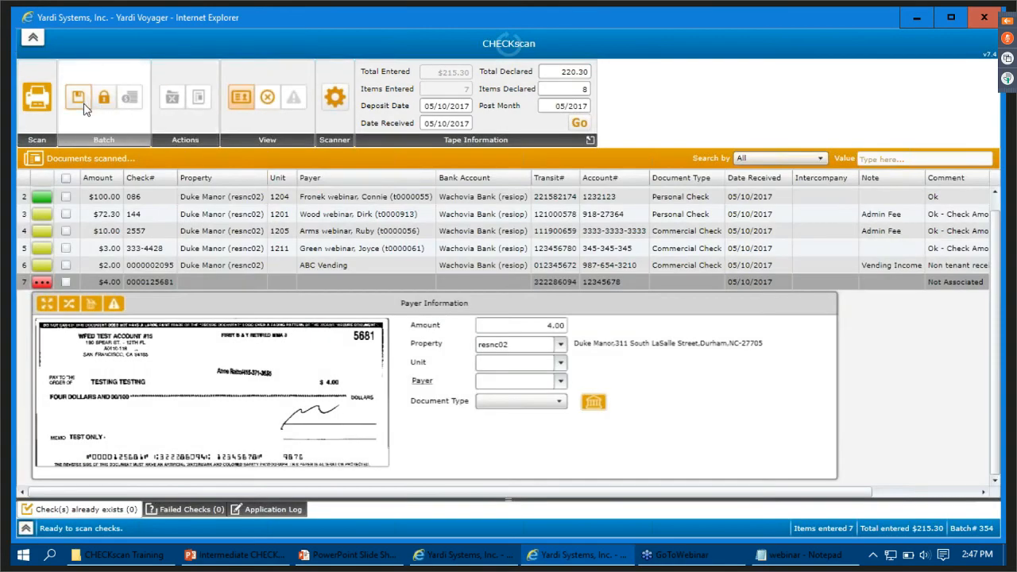
pyautogui.click(82, 102)
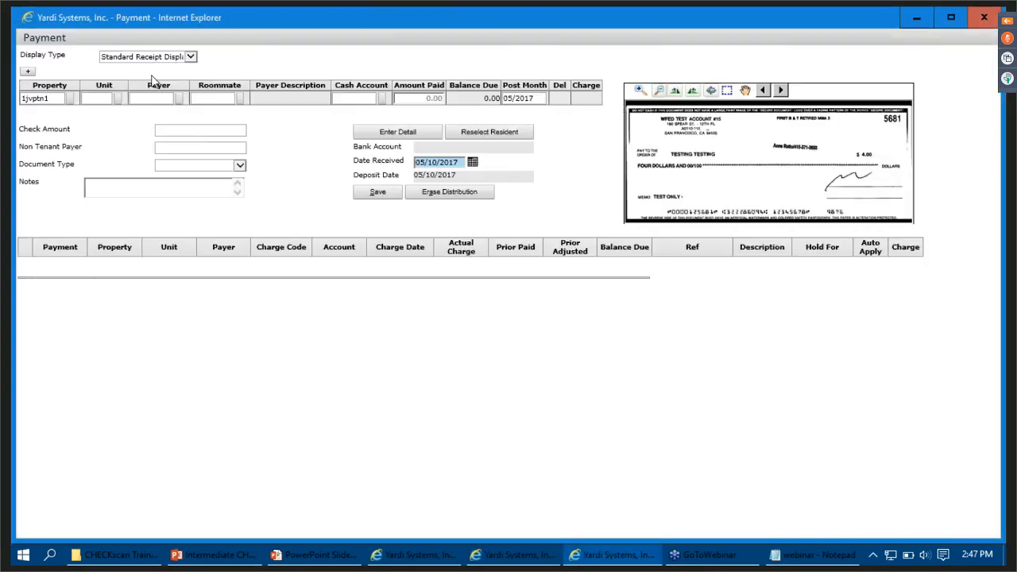
pyautogui.click(26, 73)
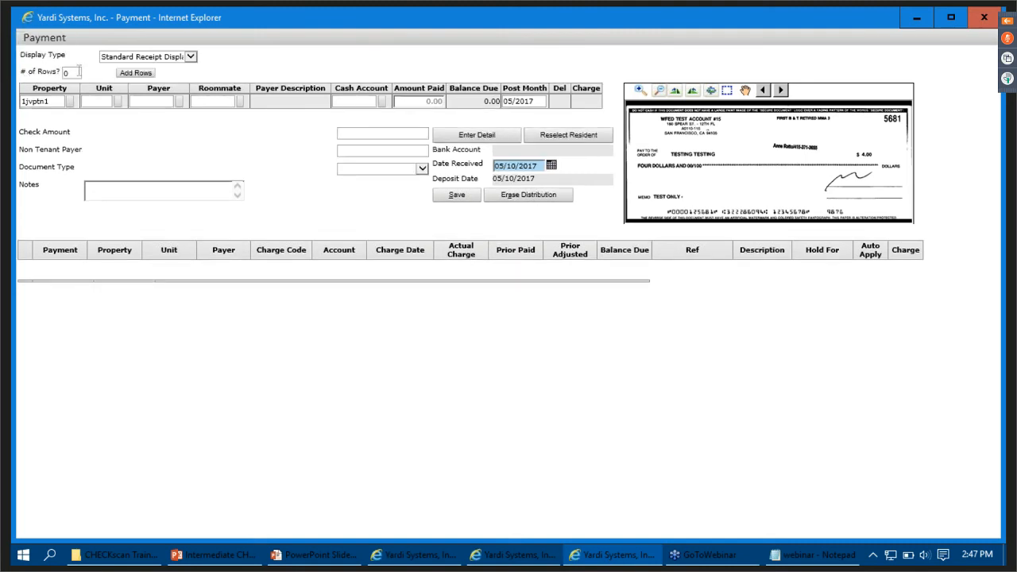
pyautogui.press('BackSpace')
pyautogui.write('1')
pyautogui.click(128, 74)
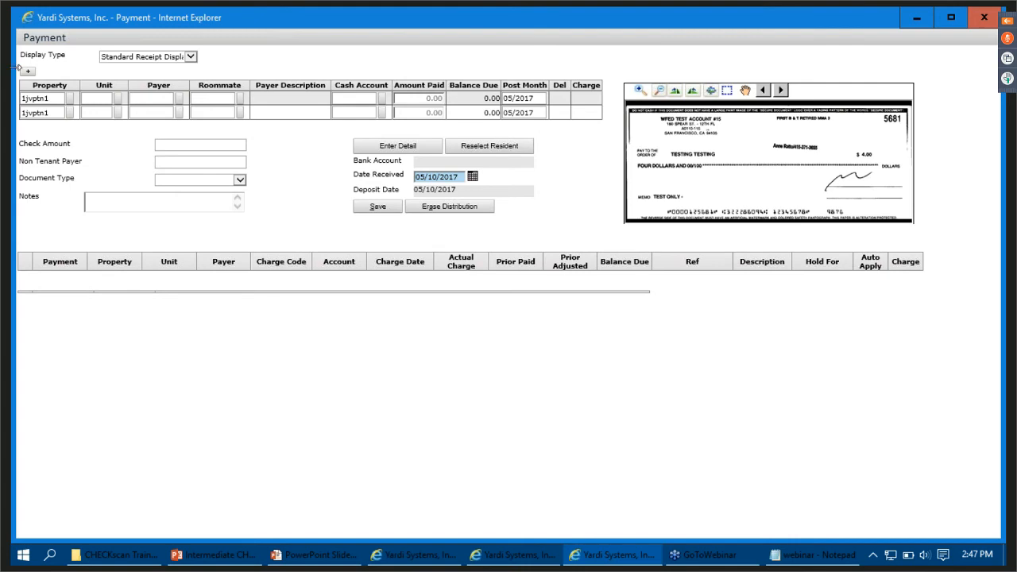
# - Set the first row's property to resnc02 and enter the first tenant's payer code
pyautogui.click(53, 97)
pyautogui.press('BackSpace')
pyautogui.press('BackSpace')
pyautogui.press('BackSpace')
pyautogui.press('BackSpace')
pyautogui.press('BackSpace')
pyautogui.press('BackSpace')
pyautogui.press('BackSpace')
pyautogui.write('res')
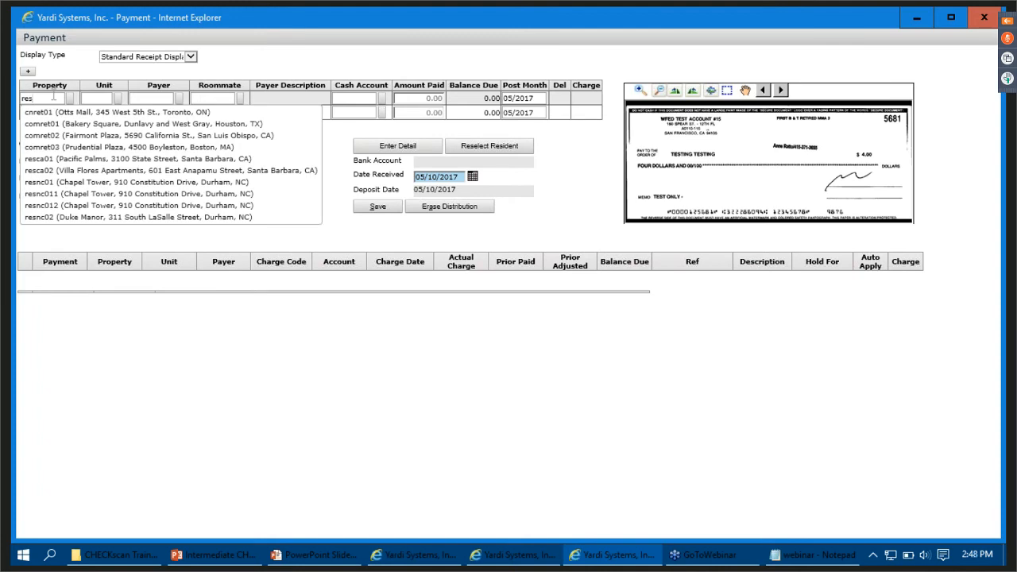
pyautogui.write('nc02')
pyautogui.press('Tab')
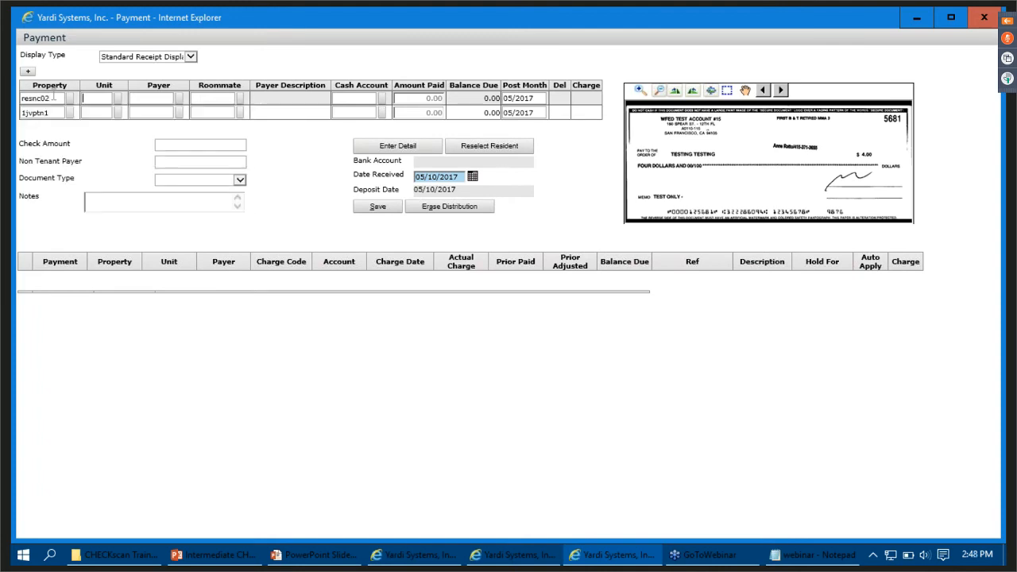
pyautogui.press('Tab')
pyautogui.write('t0000')
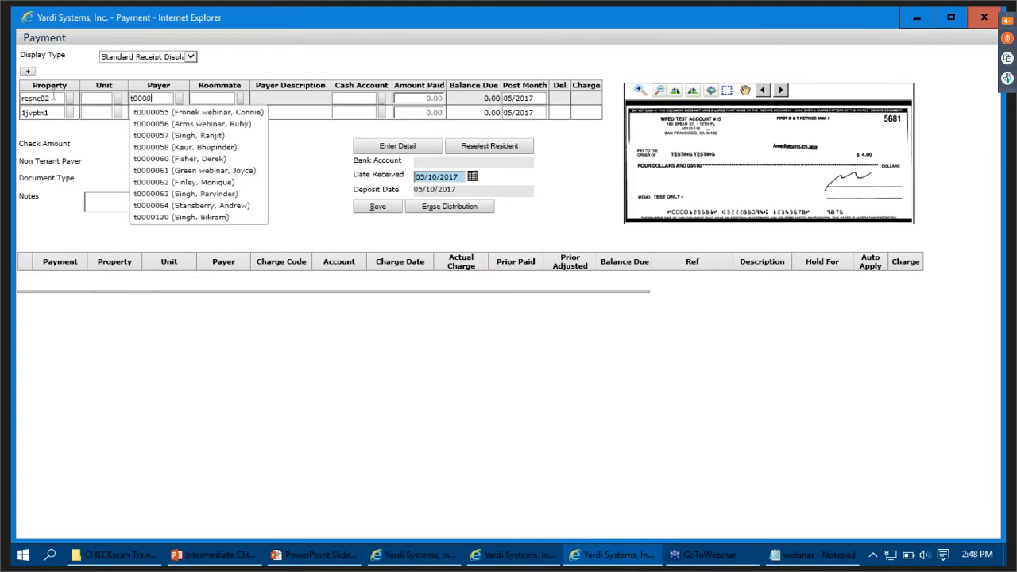
pyautogui.write('9078')
pyautogui.press('BackSpace')
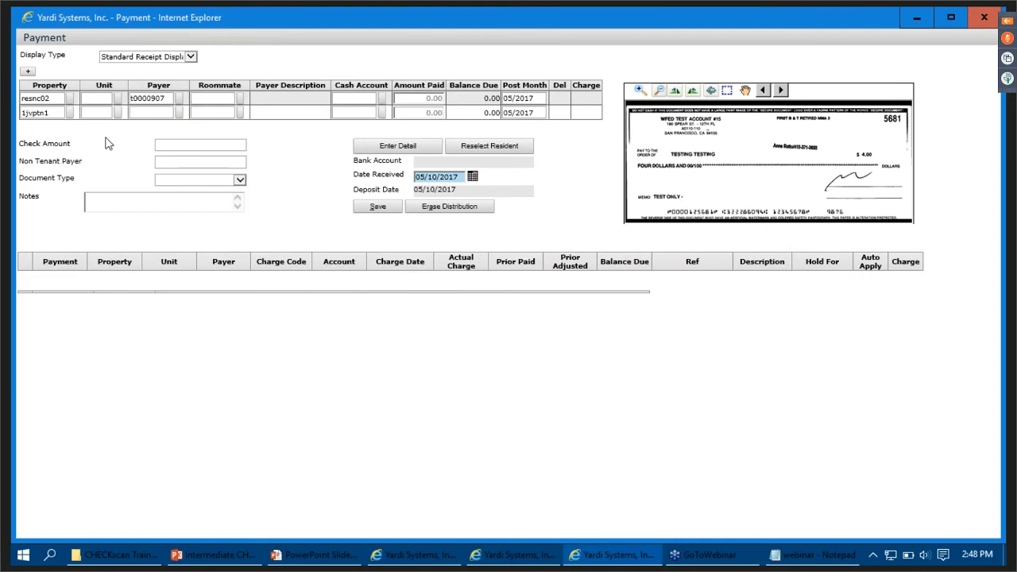
# - Set the second row's property to resnc02, enter the second tenant's payer code and load both payers' charge details
pyautogui.click(55, 113)
pyautogui.press('BackSpace')
pyautogui.press('BackSpace')
pyautogui.press('BackSpace')
pyautogui.press('BackSpace')
pyautogui.press('BackSpace')
pyautogui.press('BackSpace')
pyautogui.press('BackSpace')
pyautogui.write('resnc')
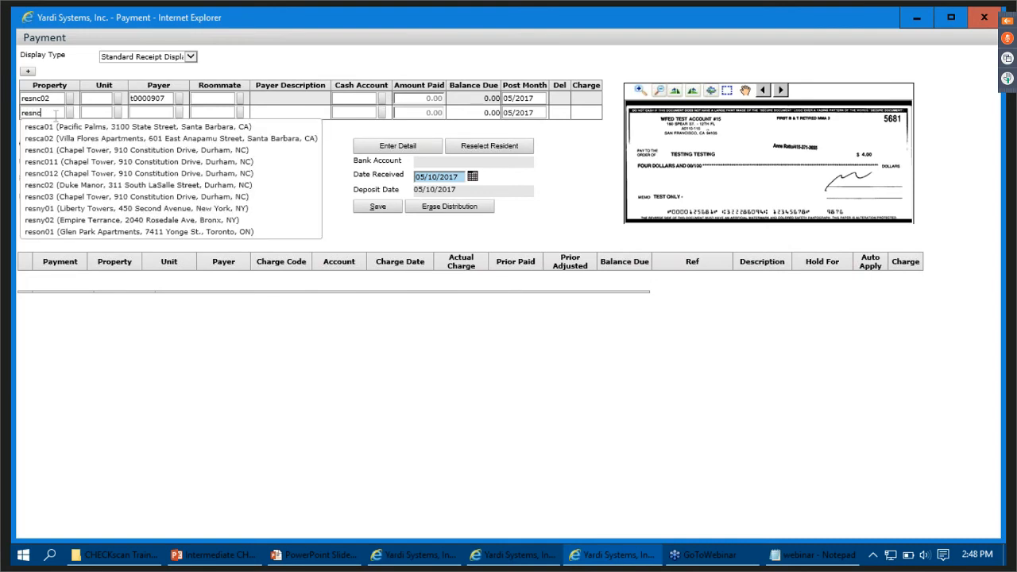
pyautogui.write('02')
pyautogui.press('Tab')
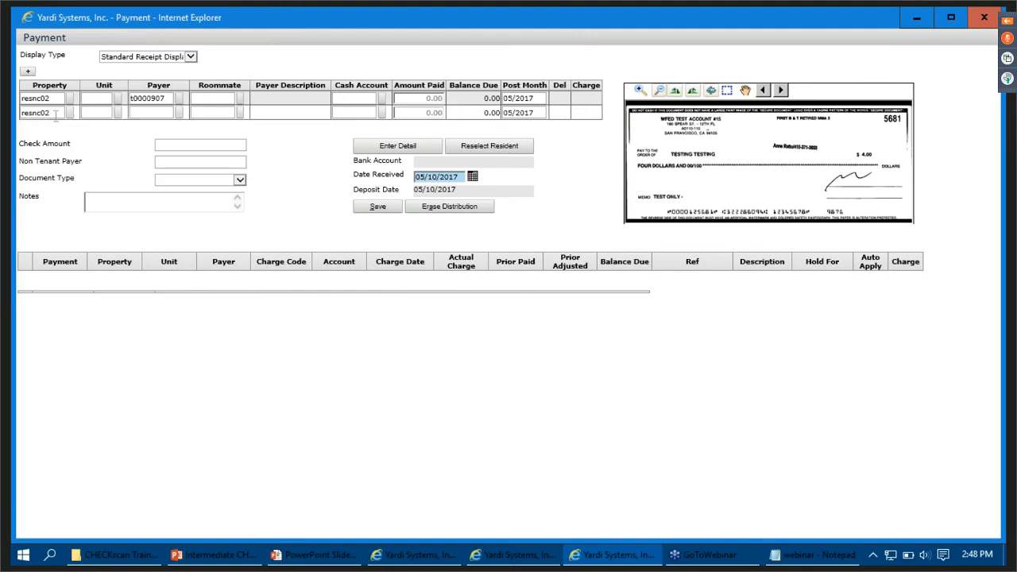
pyautogui.write('t000090')
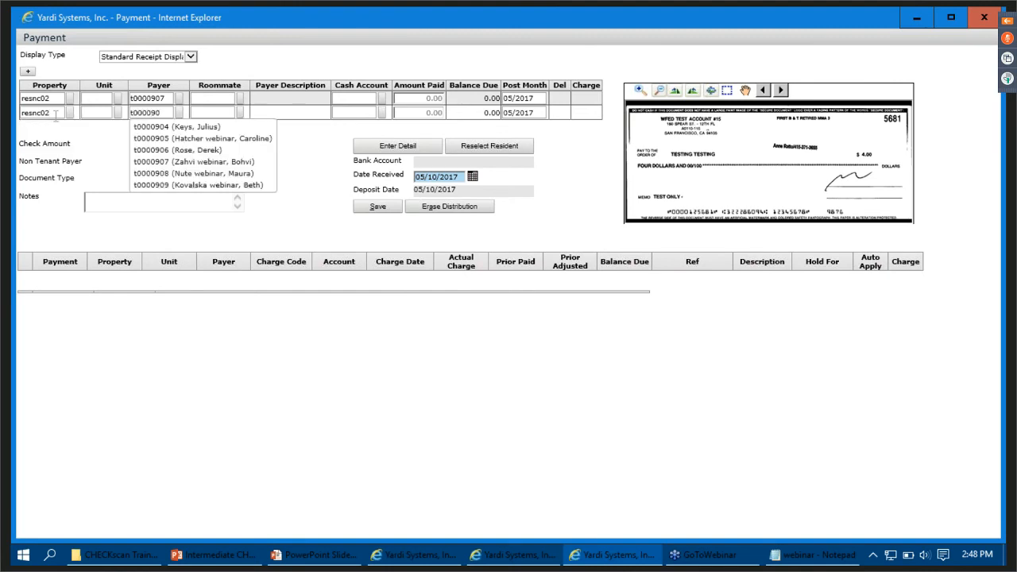
pyautogui.write('8')
pyautogui.press('Tab')
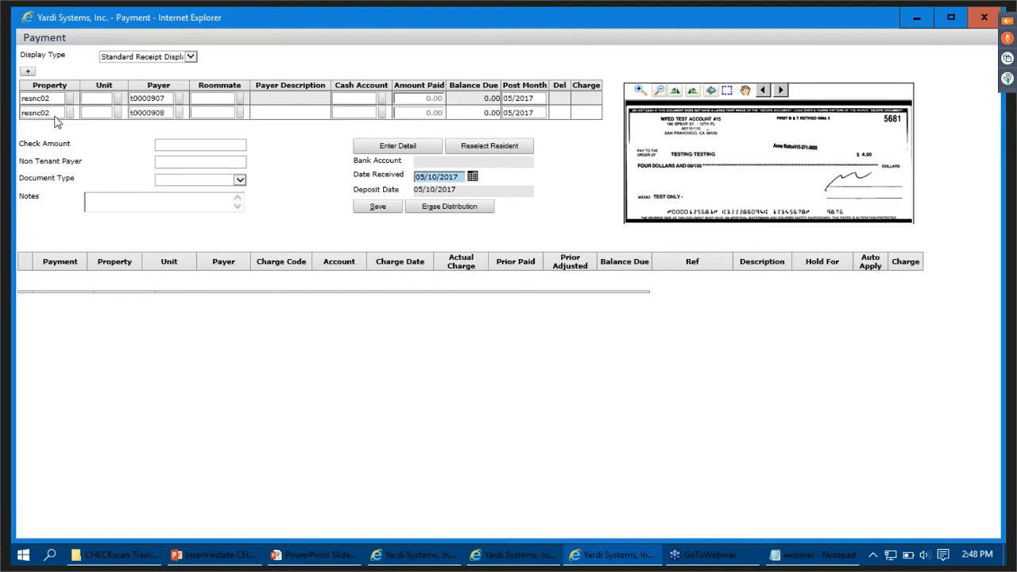
pyautogui.click(393, 151)
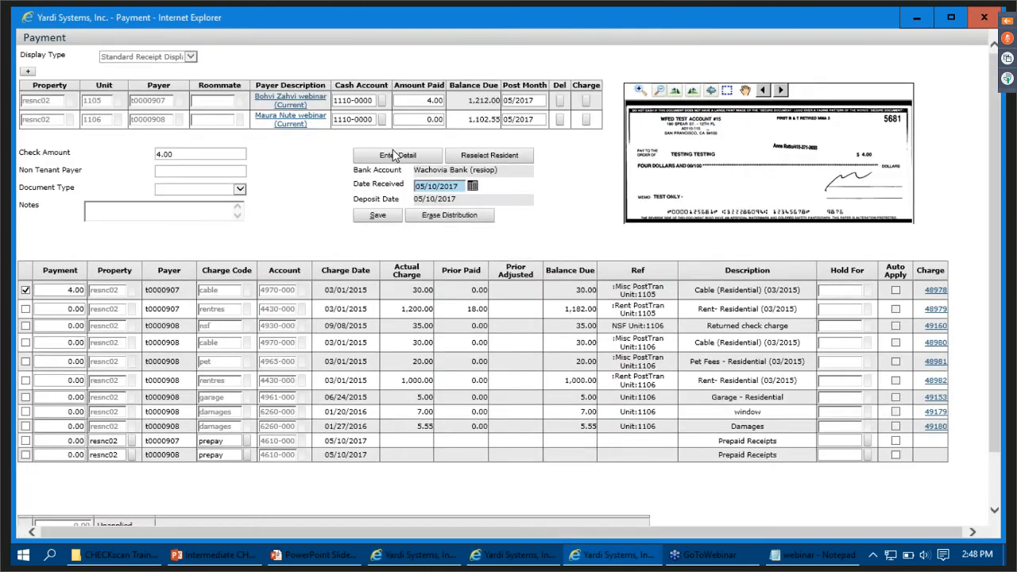
# - Try to change the payment on the first tenant's cable charge to 2
pyautogui.click(39, 291)
pyautogui.write('2')
pyautogui.press('Tab')
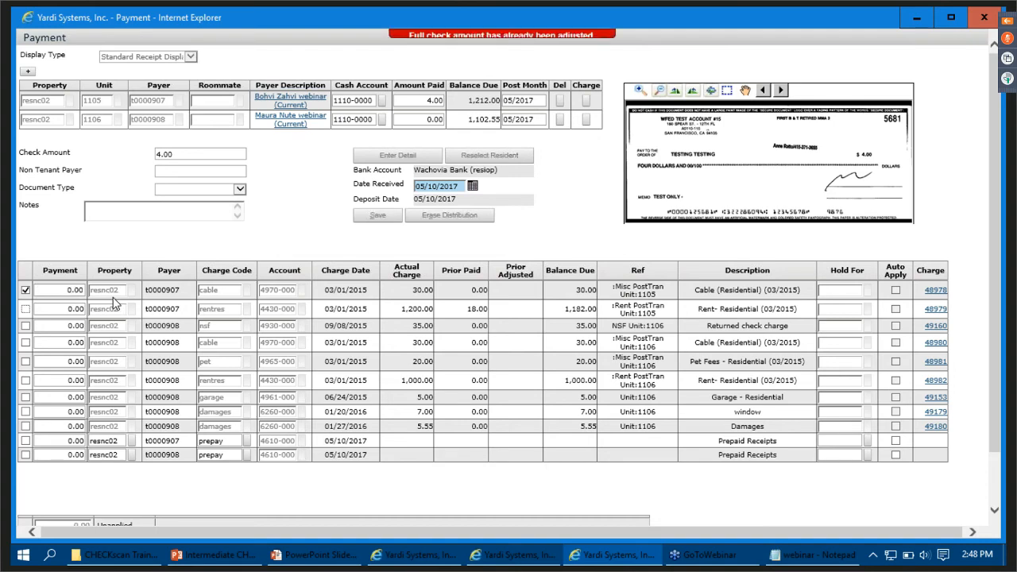
pyautogui.click(603, 40)
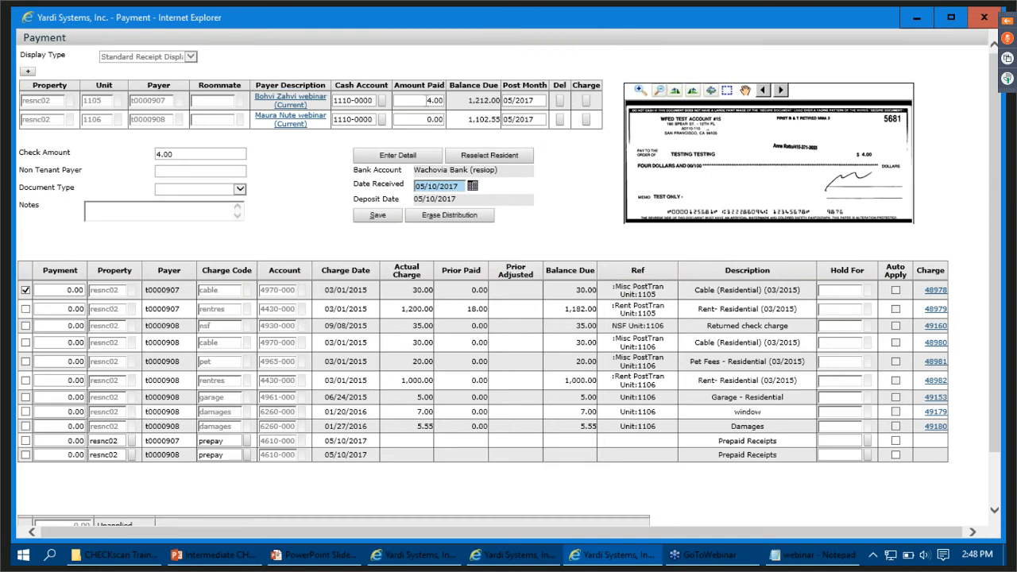
# - Erase the distribution, then apply 2.00 to the first tenant's cable charge and the remaining 2.00 to the second tenant's window damages charge
pyautogui.click(442, 218)
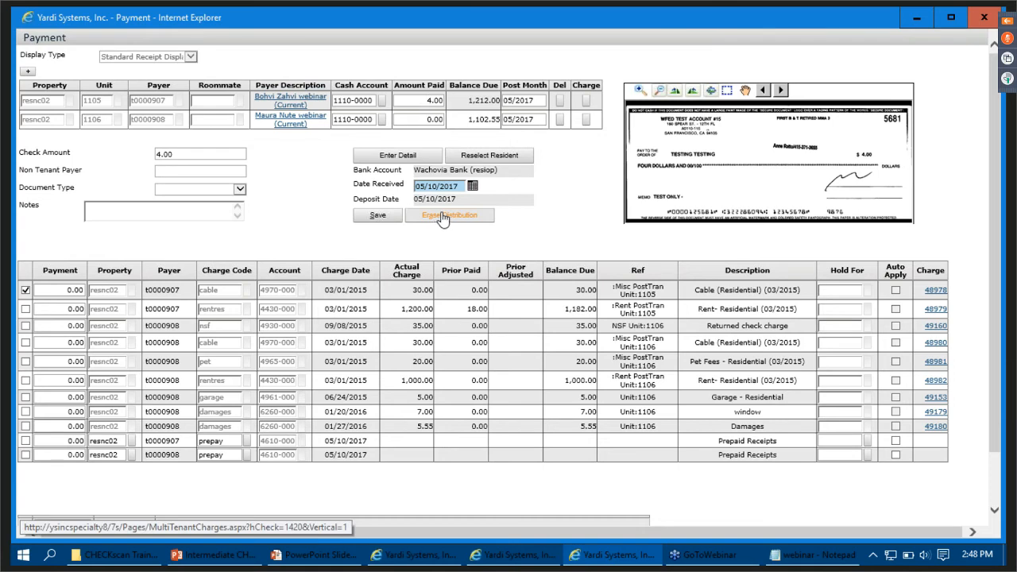
pyautogui.click(26, 290)
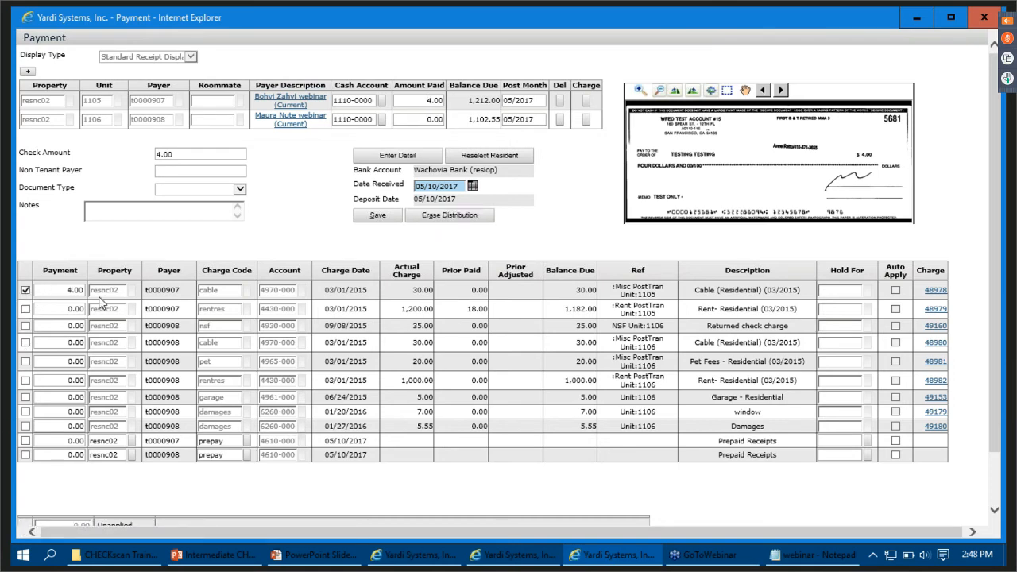
pyautogui.click(56, 290)
pyautogui.write('2.00')
pyautogui.press('Tab')
pyautogui.press('Tab')
pyautogui.click(26, 412)
# - Set the payment's document type to Commercial Check and save the payment
pyautogui.click(199, 189)
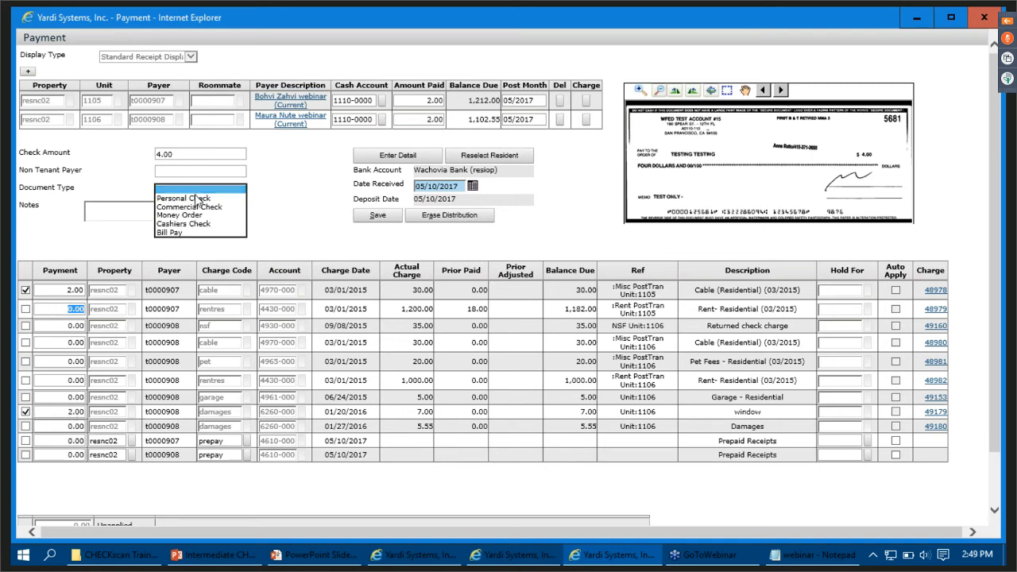
pyautogui.click(203, 207)
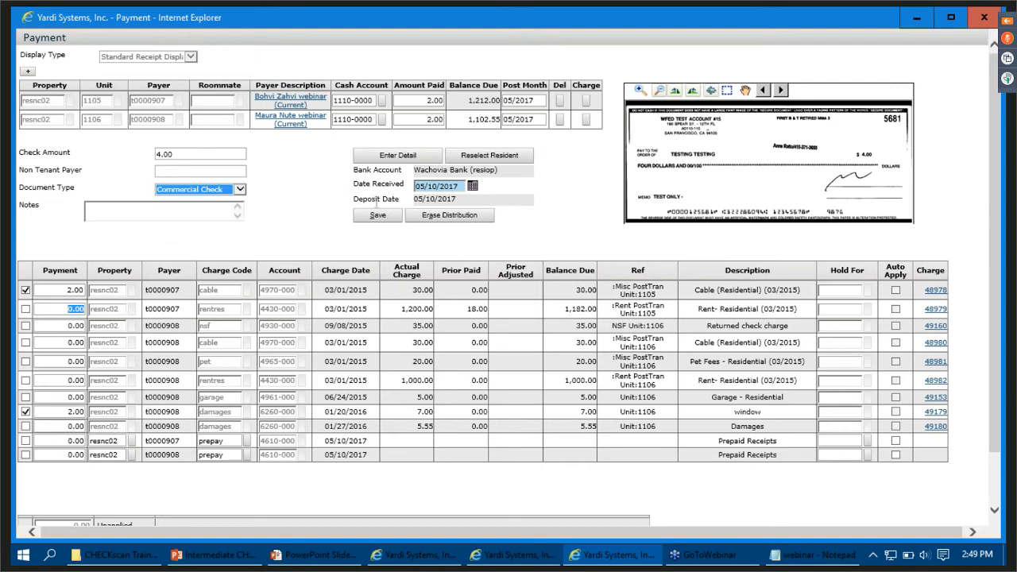
pyautogui.click(379, 219)
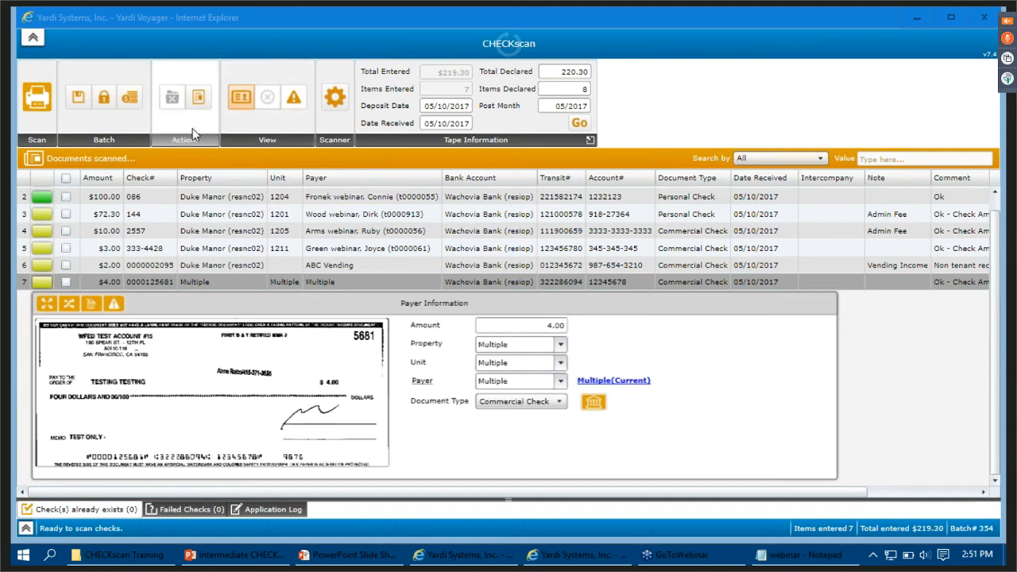
# - Examine the batch's check warnings and its CHECKscan Unposted Report, then close the report
pyautogui.click(294, 98)
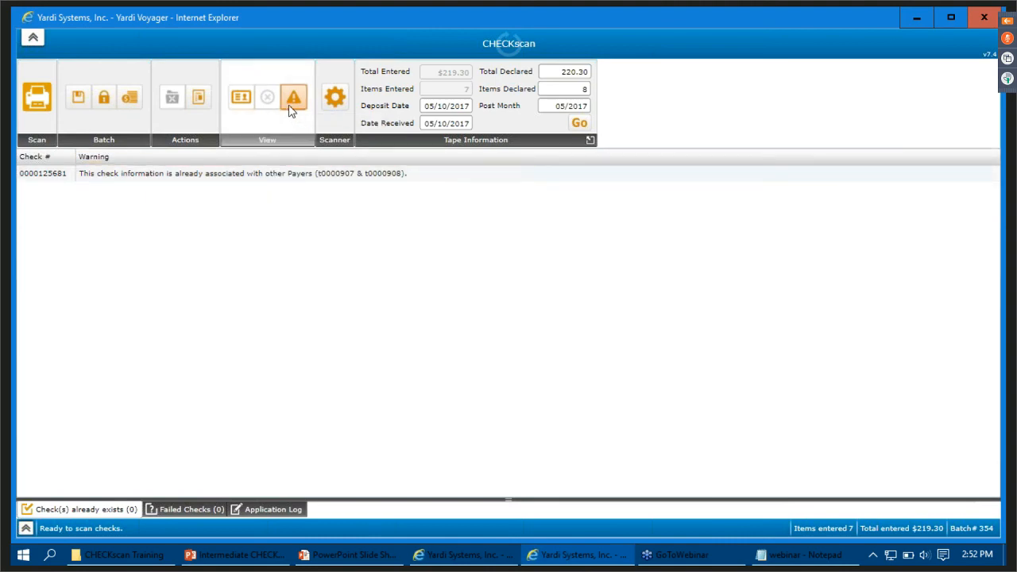
pyautogui.click(237, 99)
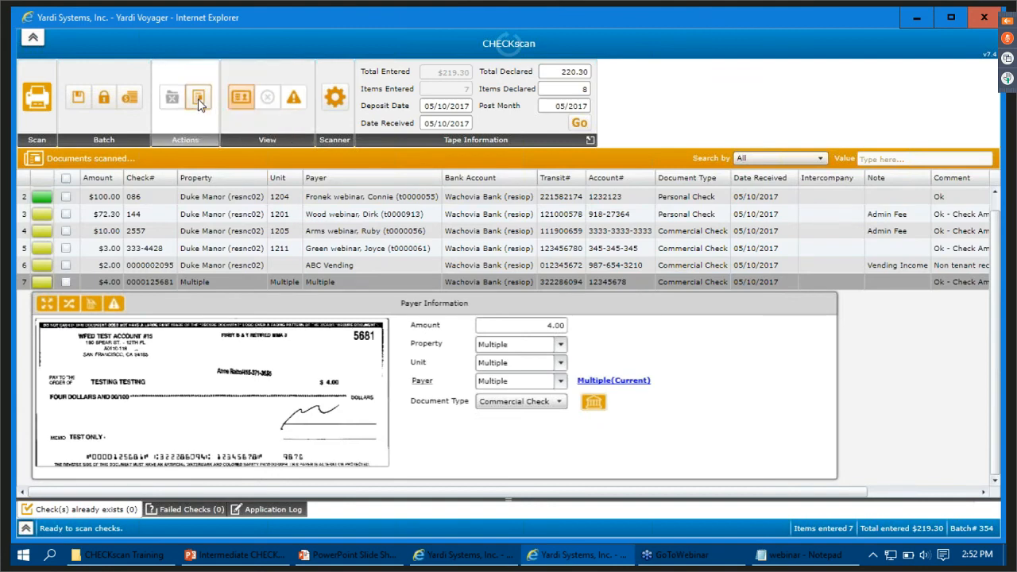
pyautogui.click(198, 99)
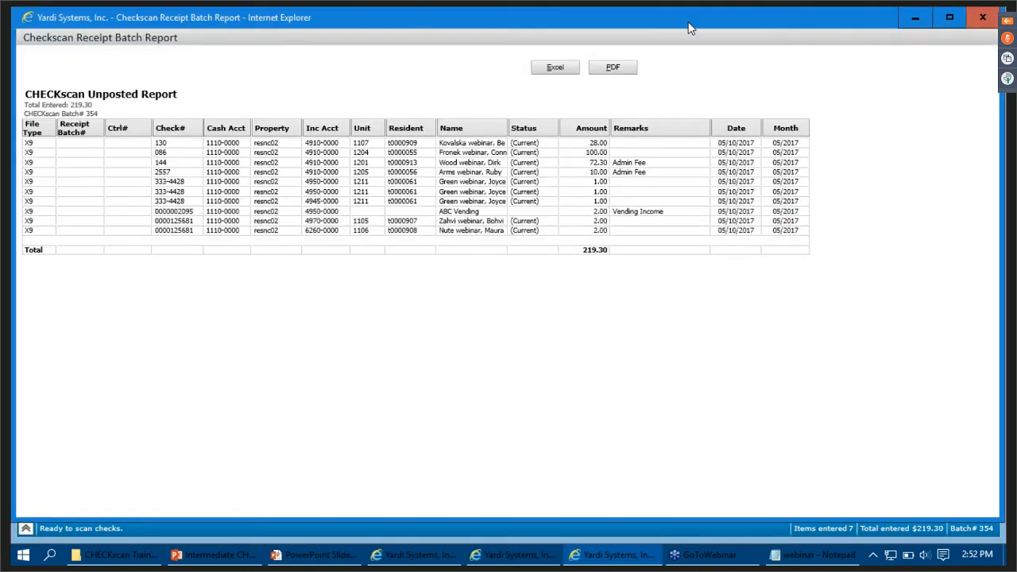
pyautogui.click(983, 17)
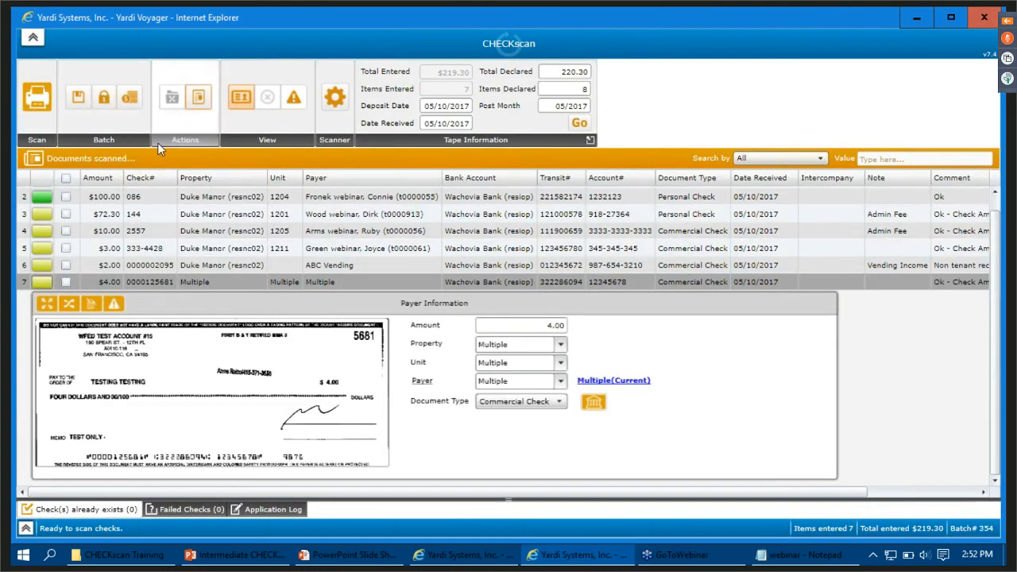
# - Set the tape information to a total declared of 219.30 and 7 items declared, and post the batch
pyautogui.click(126, 96)
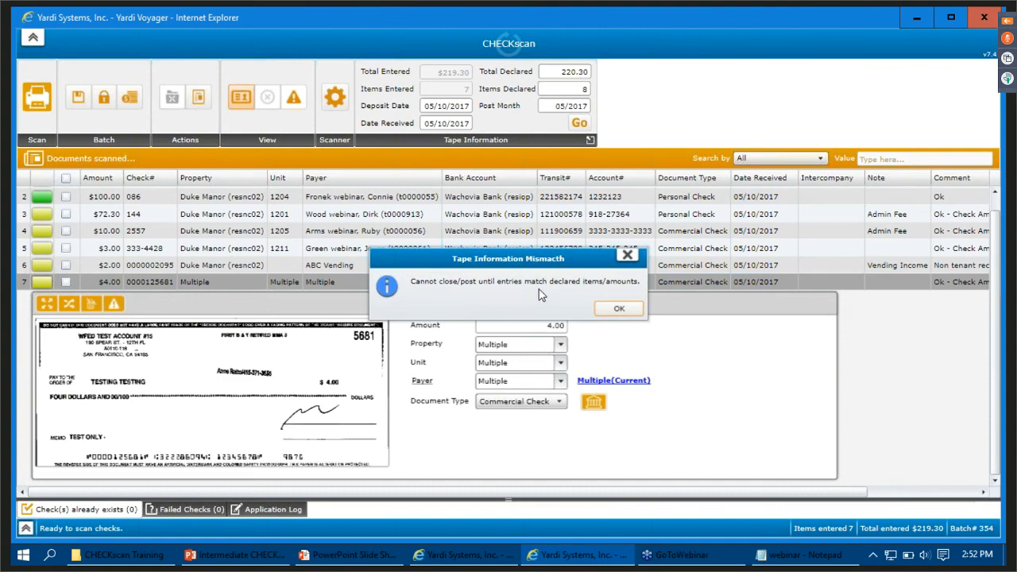
pyautogui.click(631, 312)
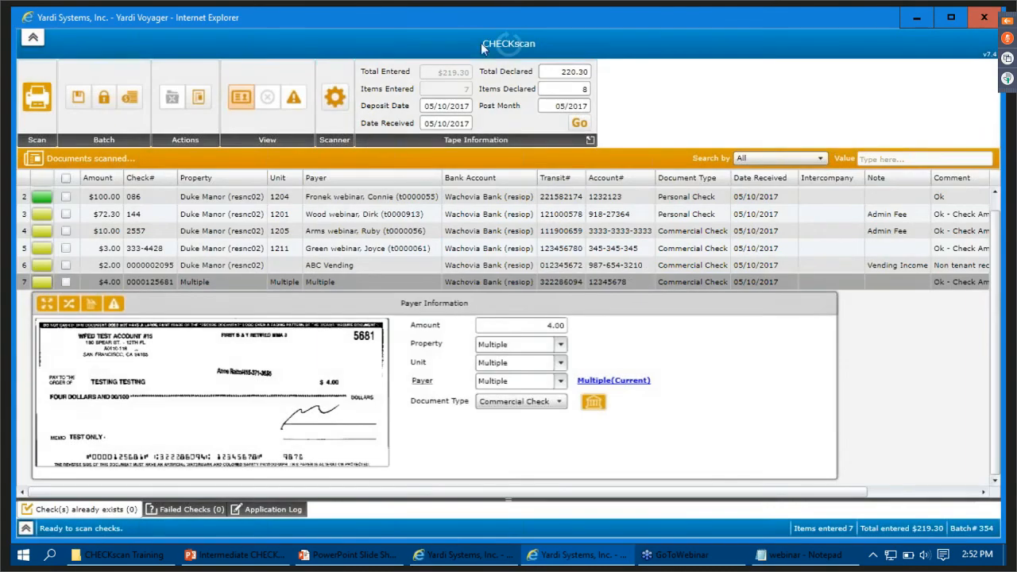
pyautogui.doubleClick(550, 71)
pyautogui.write('219.30')
pyautogui.press('Tab')
pyautogui.write('7')
pyautogui.click(578, 123)
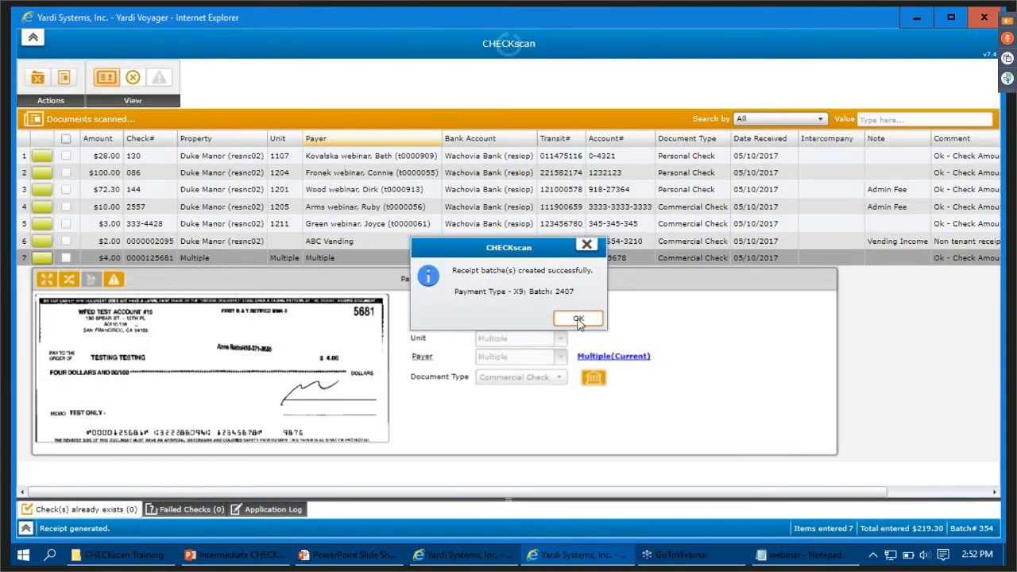
pyautogui.click(579, 319)
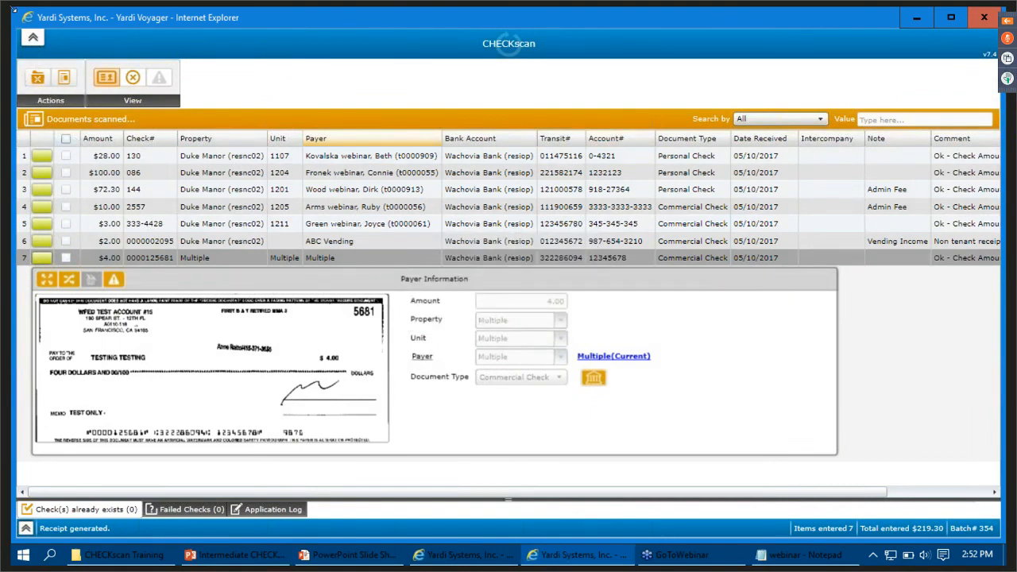
# - Examine the batch's CHECKscan Posted Report, and close both the report and the CHECKscan window
pyautogui.click(70, 81)
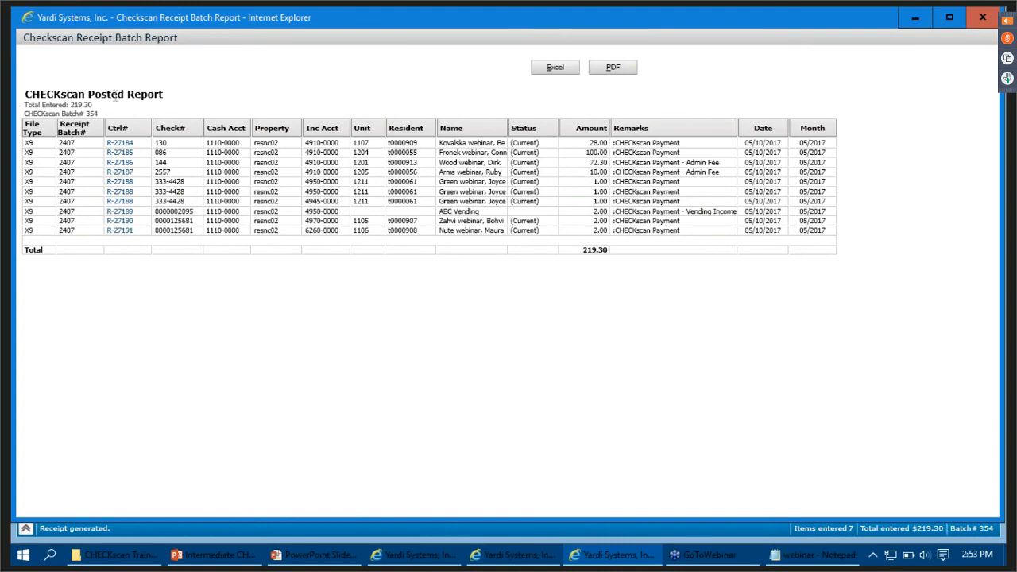
pyautogui.click(983, 17)
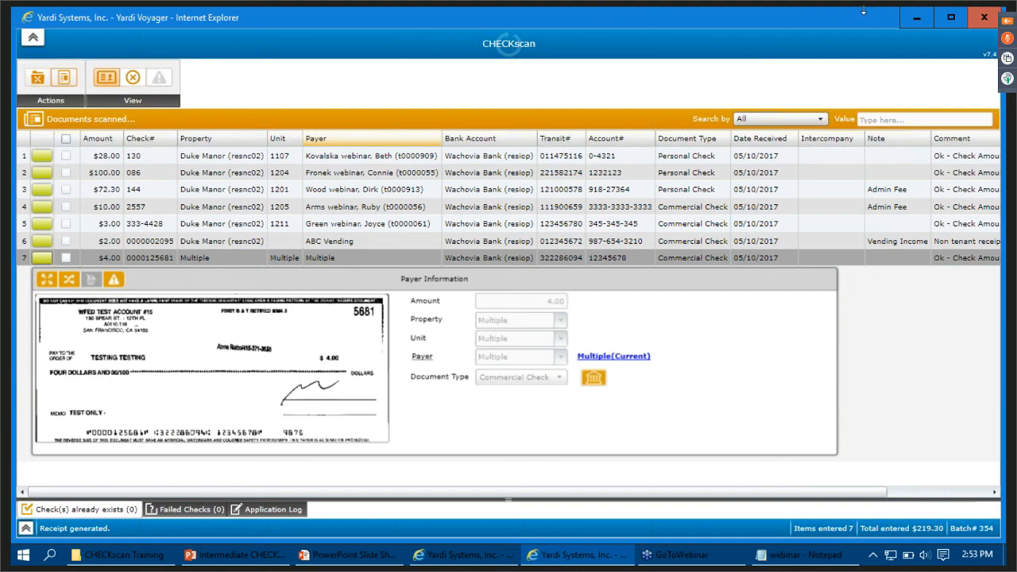
pyautogui.click(980, 15)
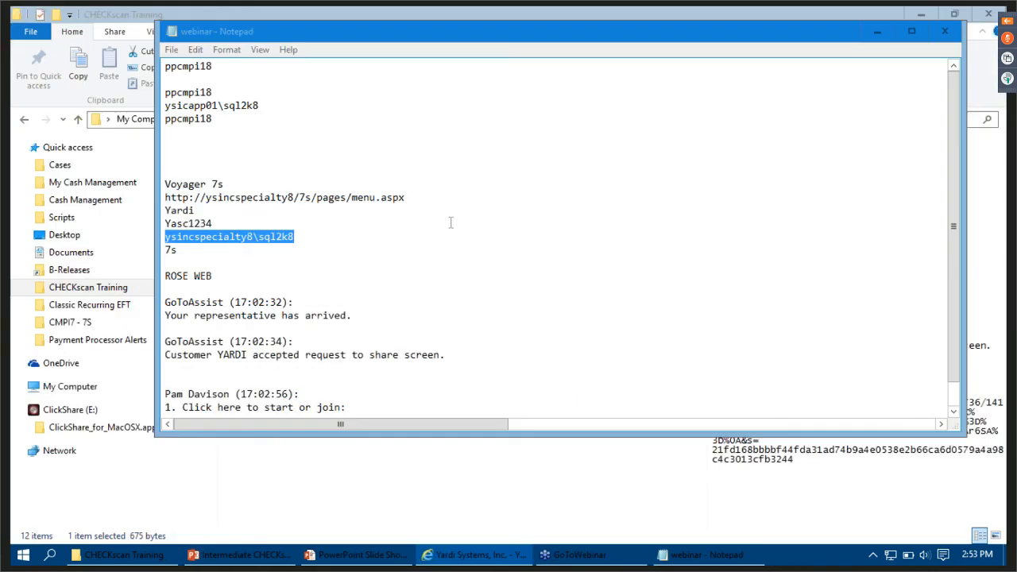
# - Close the webinar notes and the CHECKscan Training folder, and return to the Payments Dashboard in Yardi Voyager
pyautogui.click(942, 31)
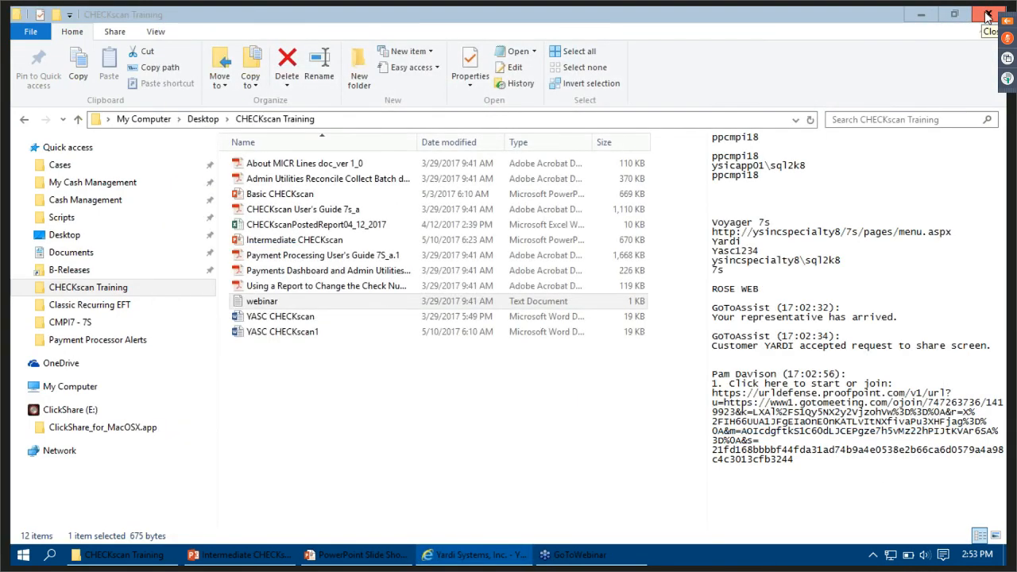
pyautogui.click(987, 15)
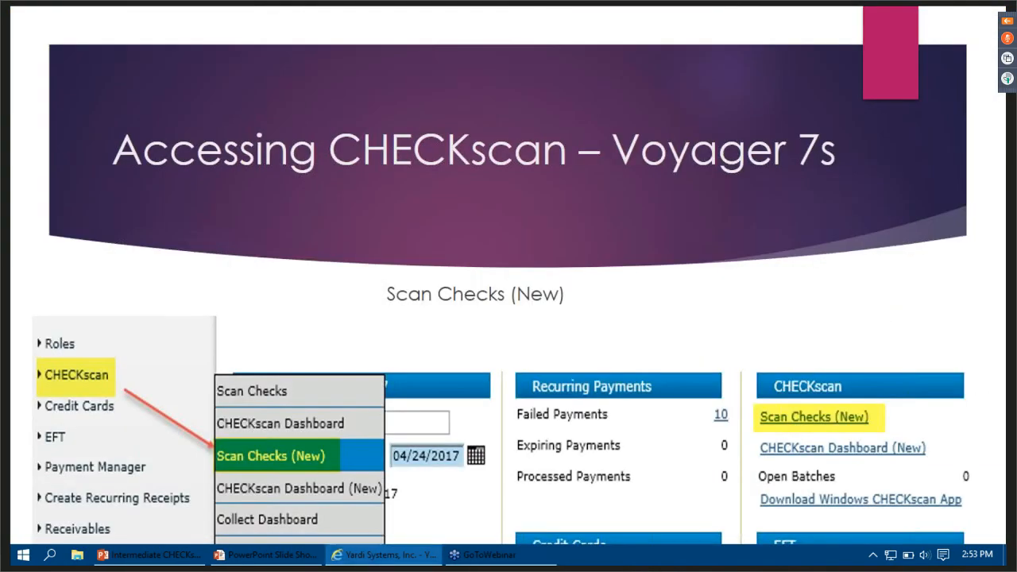
pyautogui.click(344, 556)
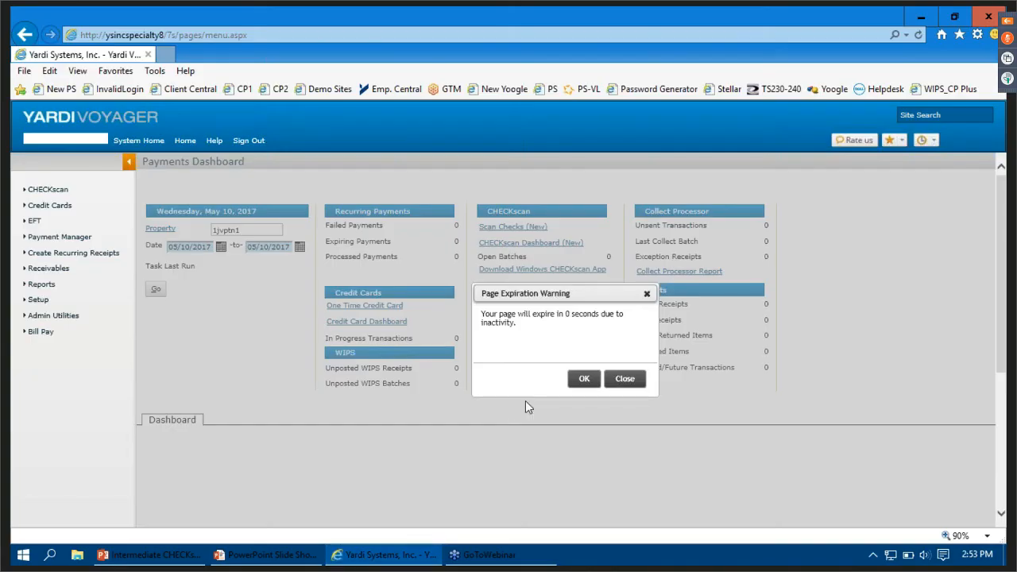
pyautogui.click(625, 379)
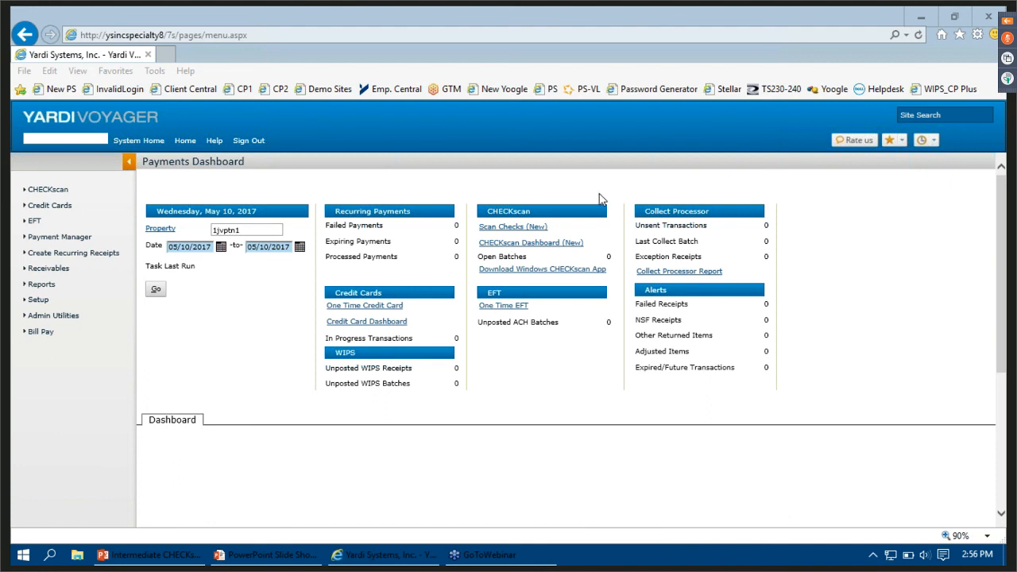
# - Search the receipts for check number 144 in the mm/yy range 05/2017 to 05/2017, with all other filter criteria cleared
pyautogui.click(64, 270)
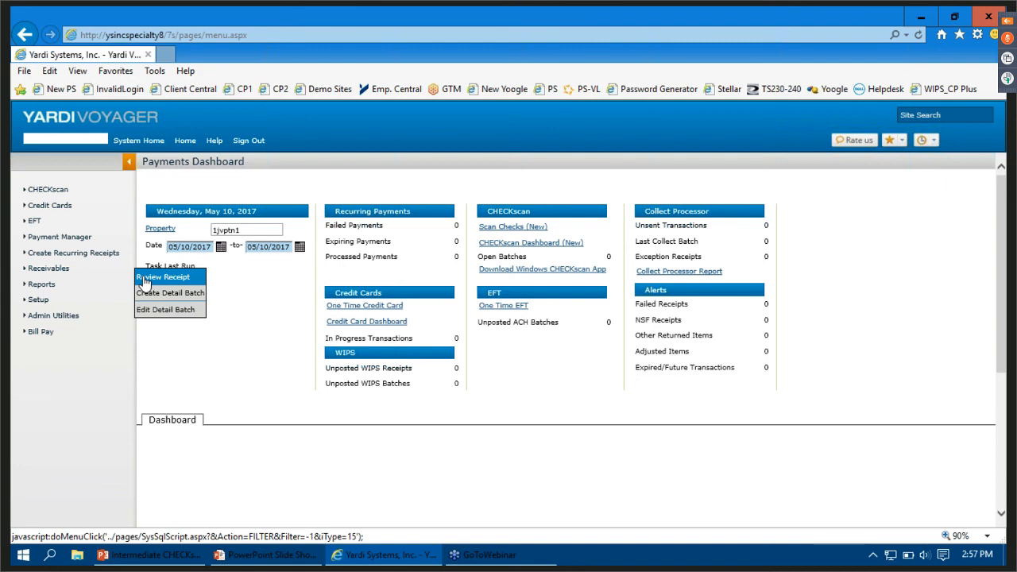
pyautogui.click(145, 278)
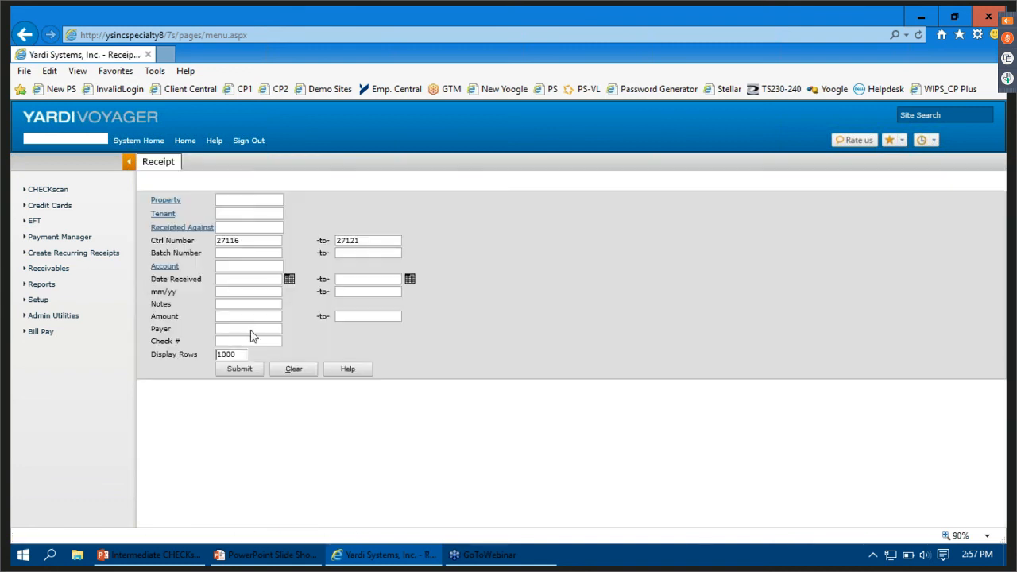
pyautogui.click(294, 370)
pyautogui.write('144')
pyautogui.click(263, 292)
pyautogui.write('05')
pyautogui.write('/2017')
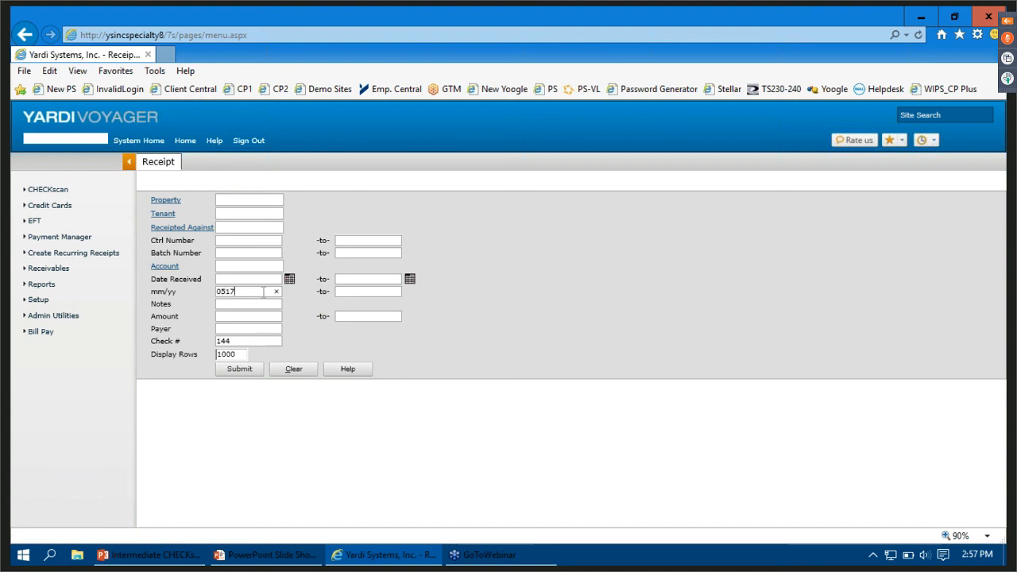
pyautogui.press('Tab')
pyautogui.write('05')
pyautogui.write('/2017')
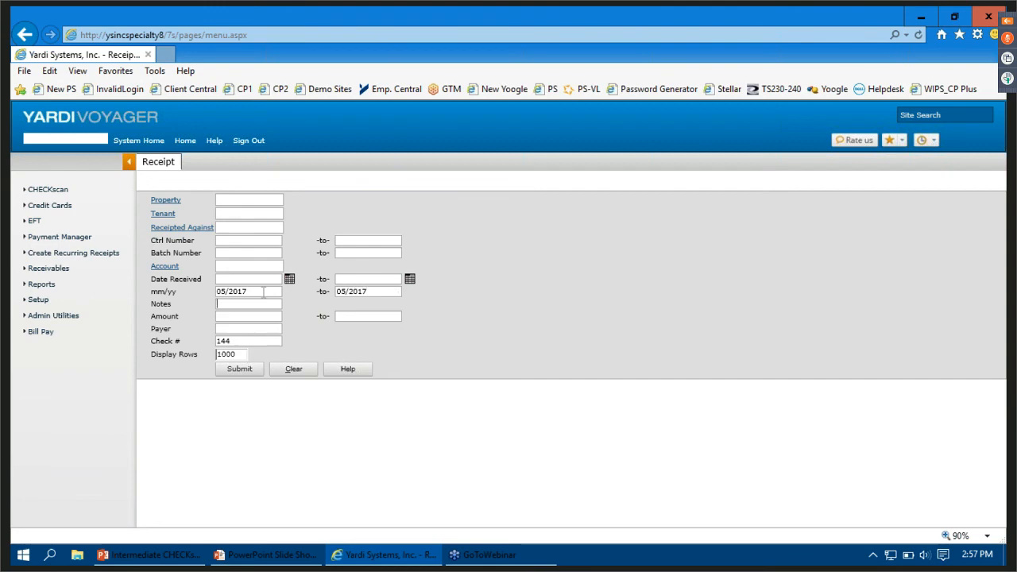
pyautogui.click(242, 371)
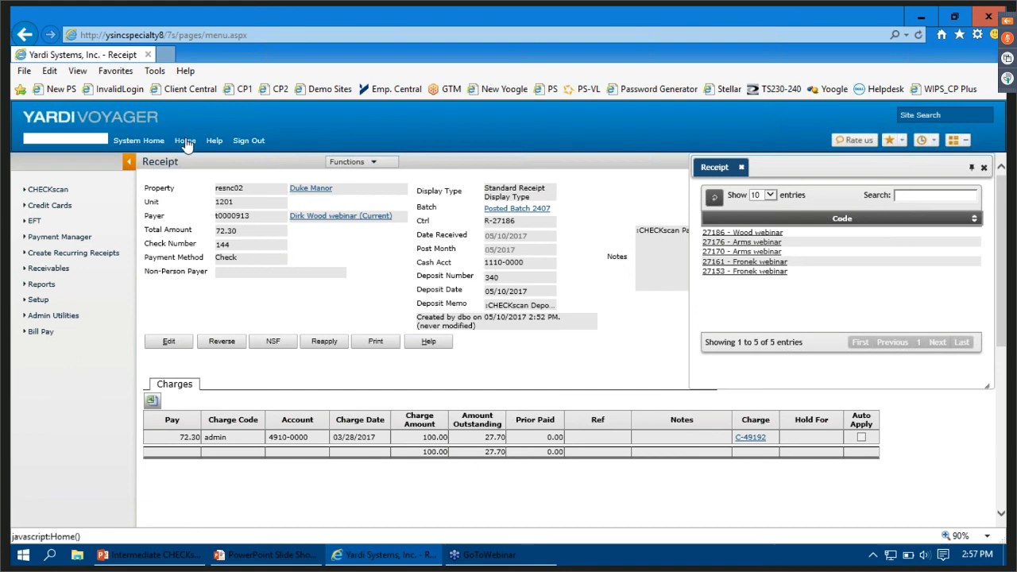
# - Reopen the receipt review filter and clear its criteria
pyautogui.click(49, 274)
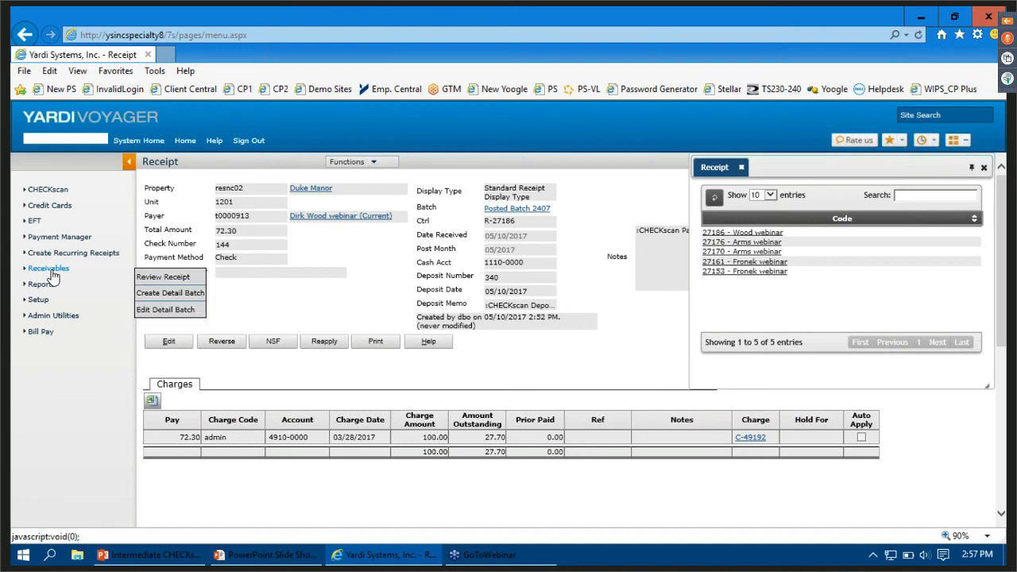
pyautogui.click(147, 277)
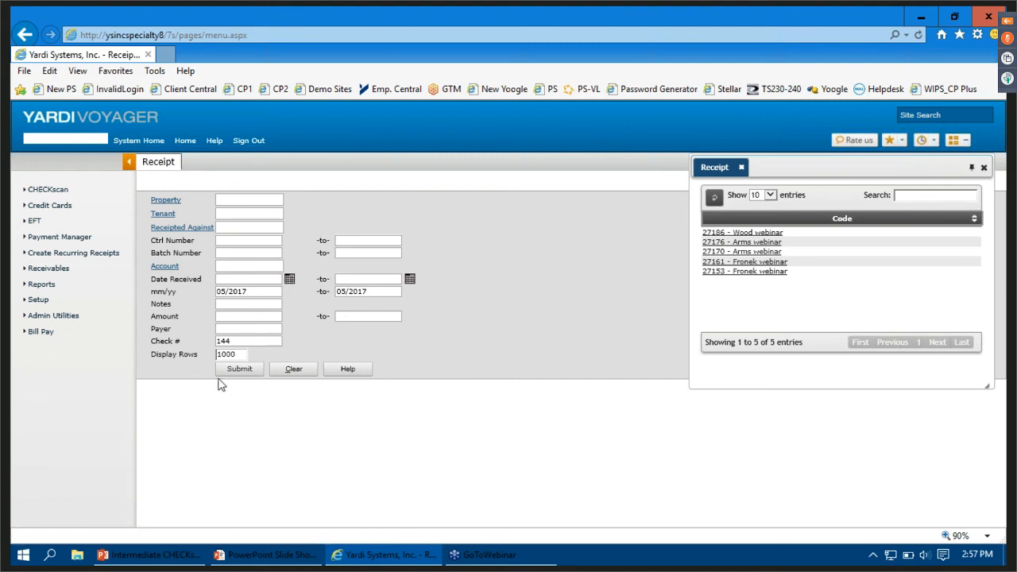
pyautogui.click(293, 369)
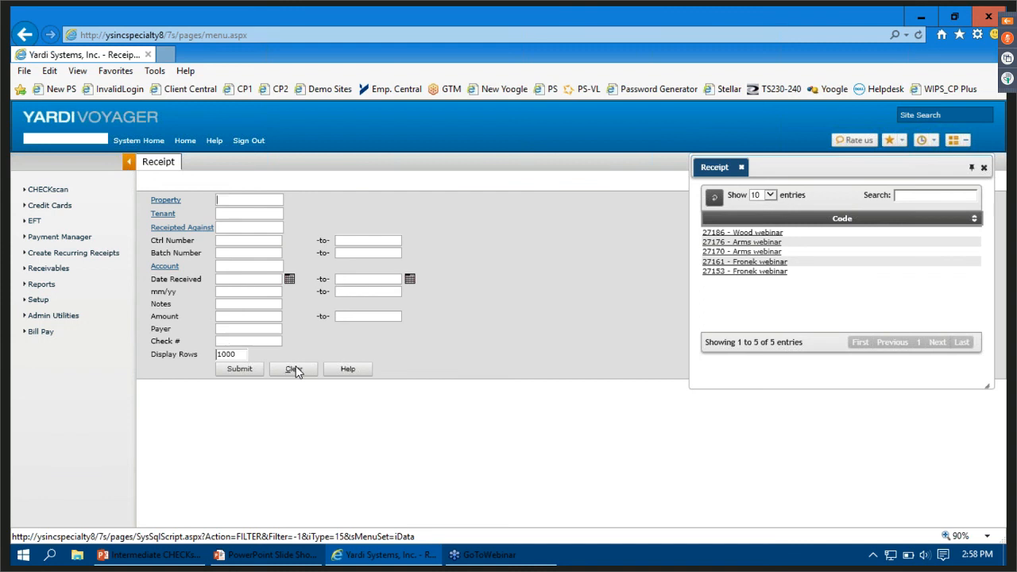